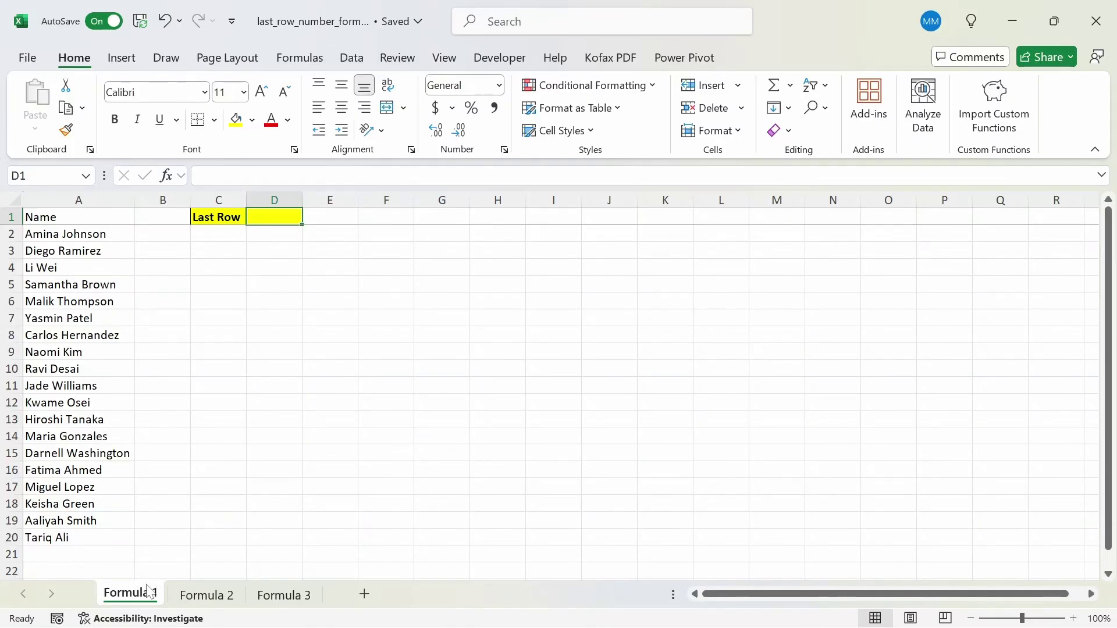
# Look over the Formula 2 and Formula 3 sheets, then return to Formula 1.
pyautogui.click(206, 594)
pyautogui.click(291, 599)
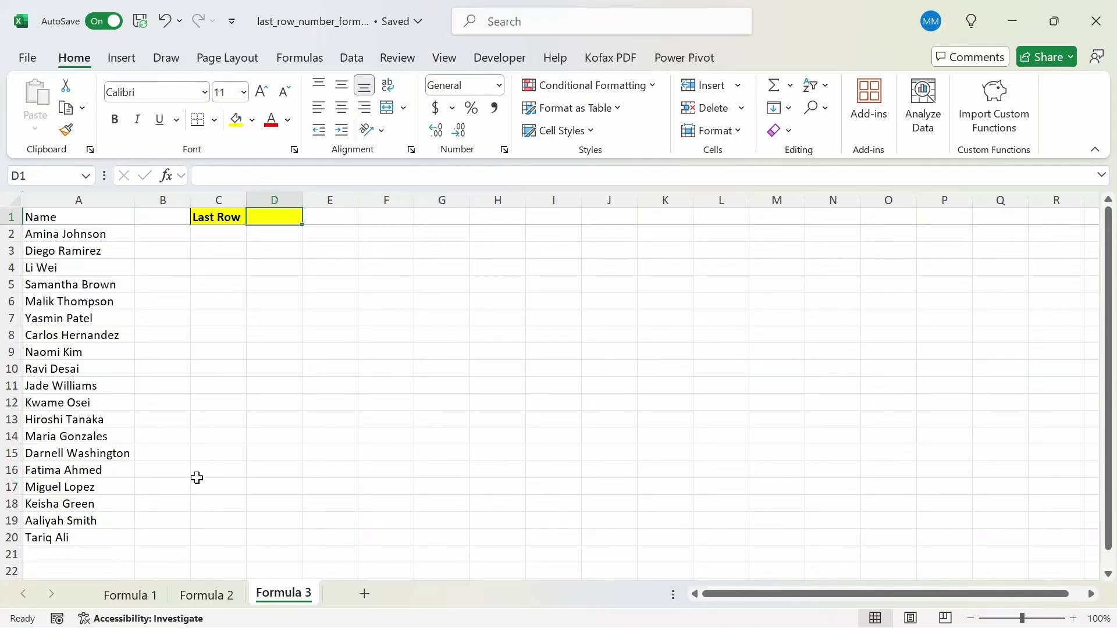
pyautogui.click(147, 598)
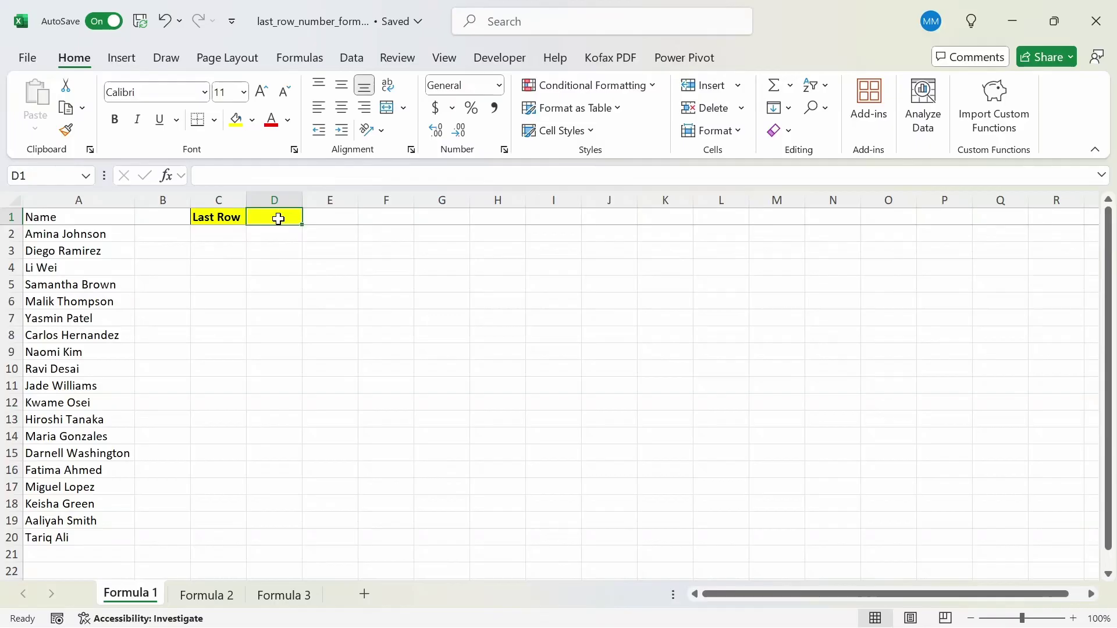
# Enter =COUNTA($A:$A) in D1 so Last Row shows 20.
pyautogui.write('=cou')
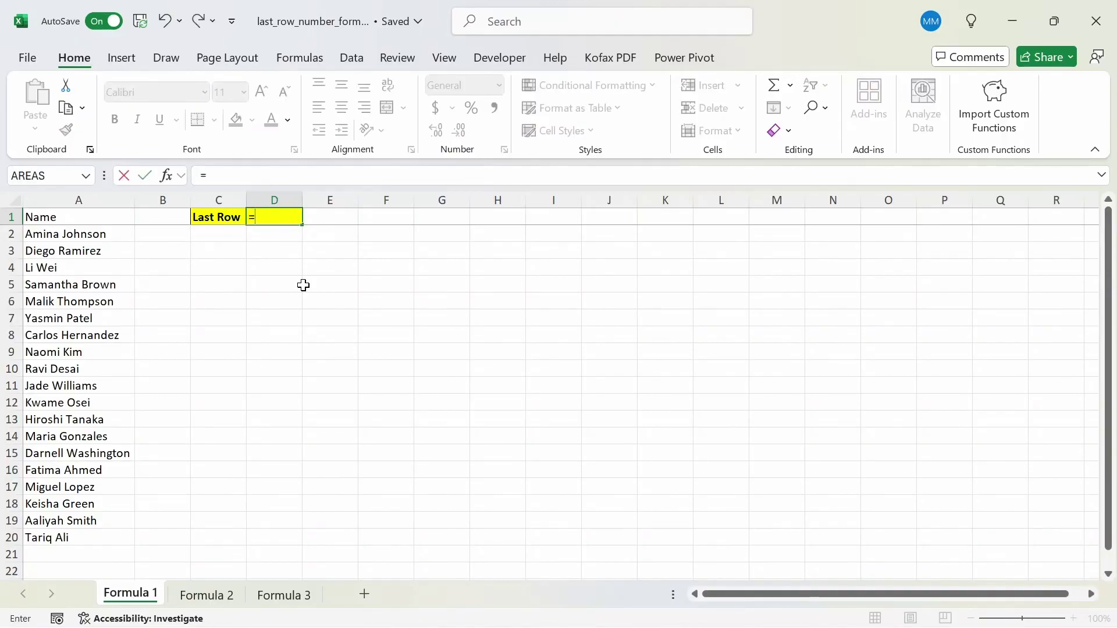
pyautogui.press('Down')
pyautogui.press('Down')
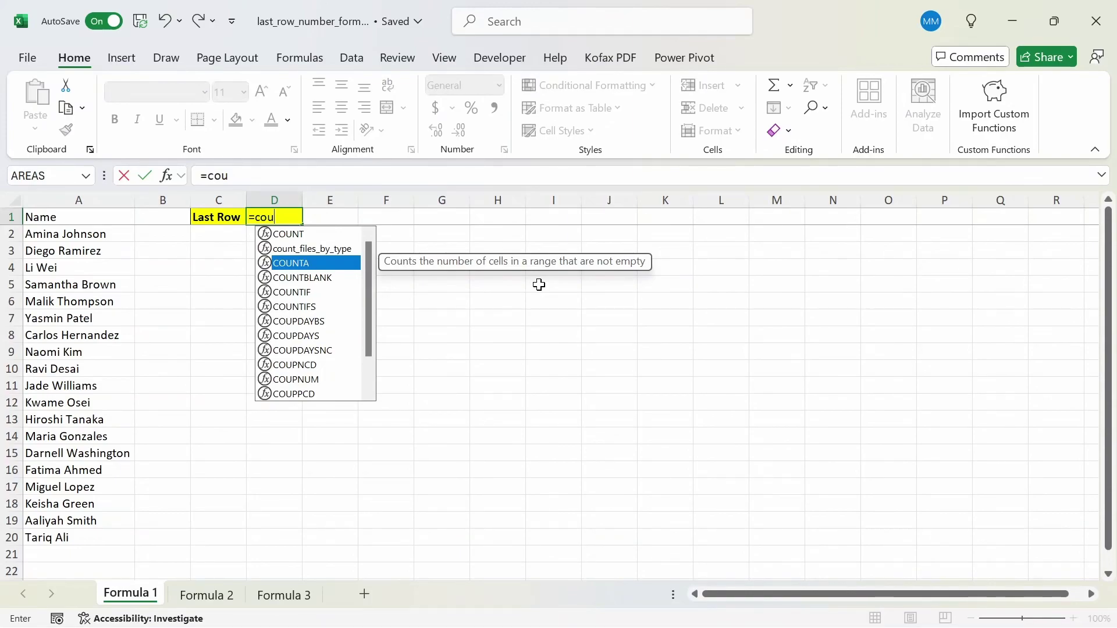
pyautogui.press('Tab')
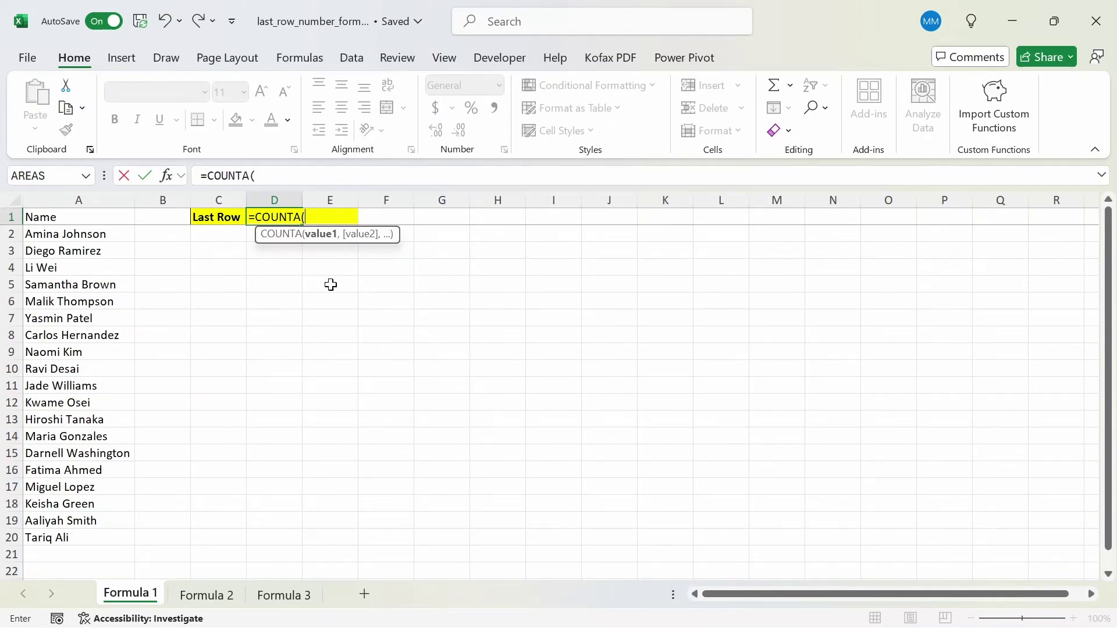
pyautogui.click(78, 284)
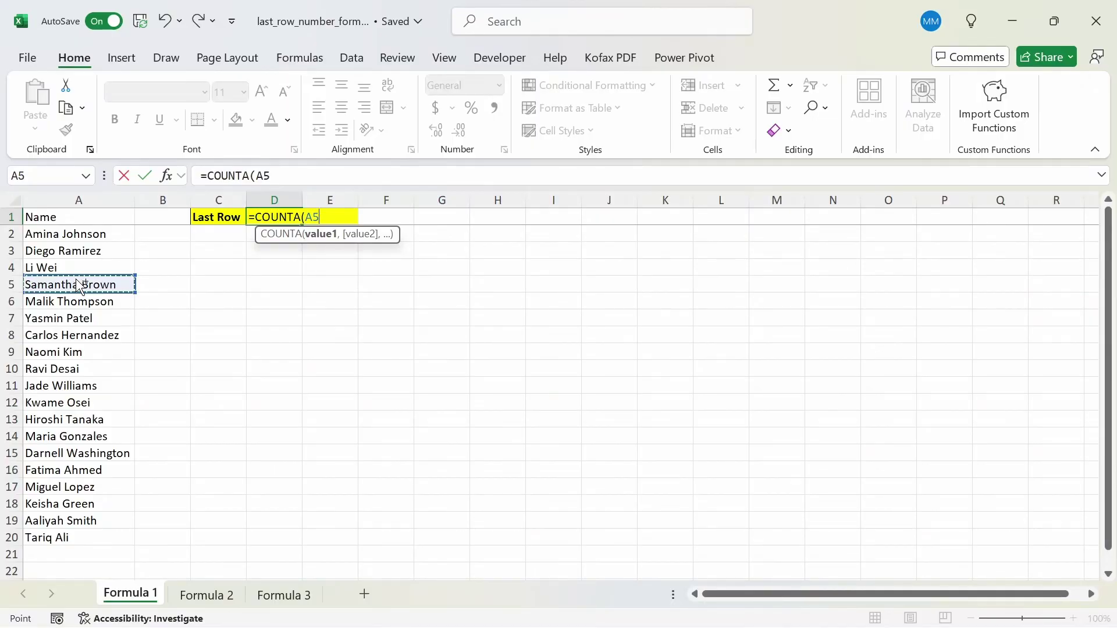
pyautogui.hotkey('ctrl', 'space')
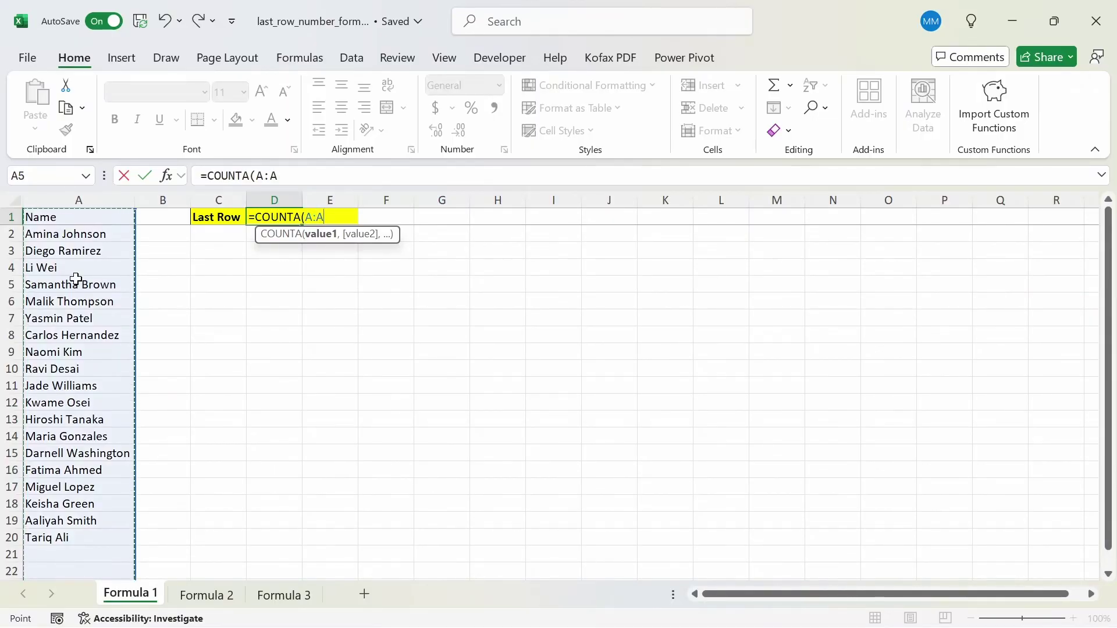
pyautogui.press('F4')
pyautogui.press('Return')
pyautogui.press('Up')
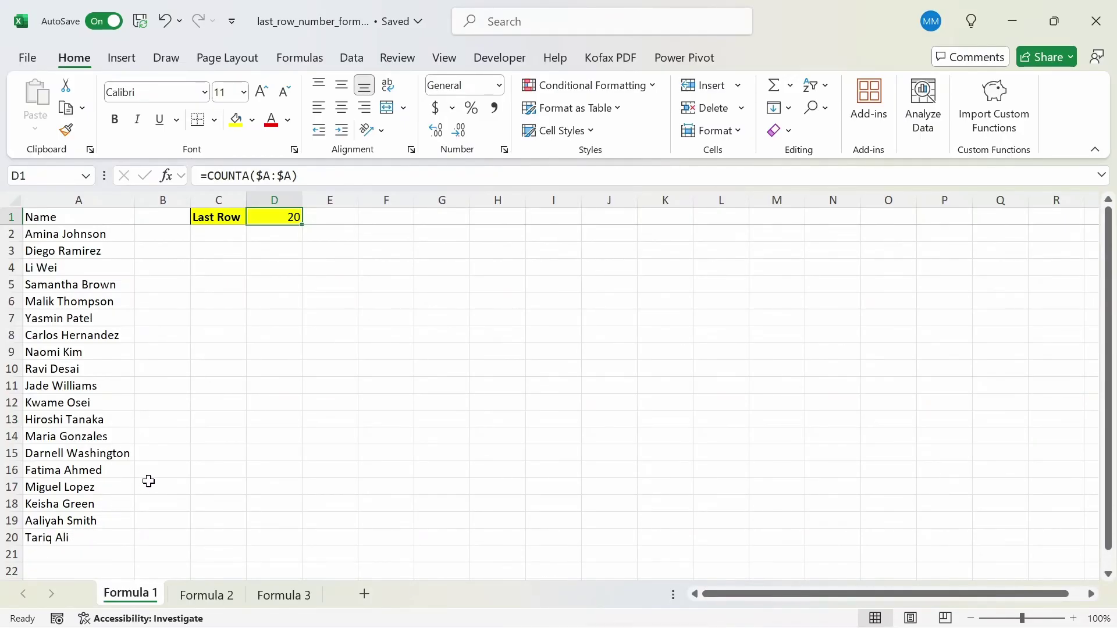
# Change D1 to =INDEX($A:$A, COUNTA($A:$A)) so it returns Tariq Ali.
pyautogui.click(215, 176)
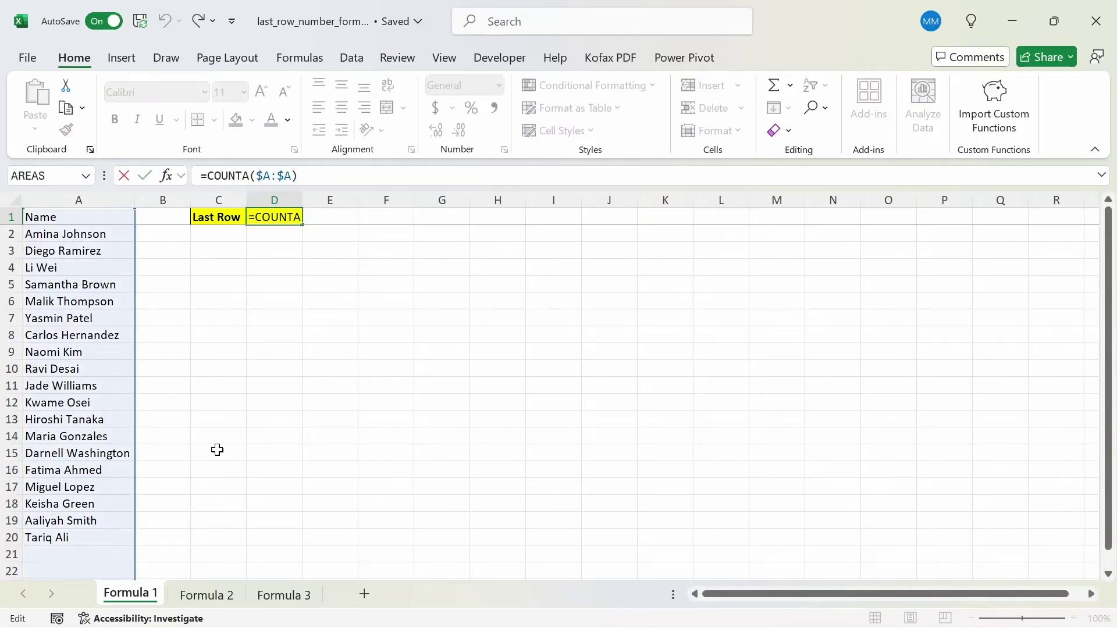
pyautogui.write('INDEX(')
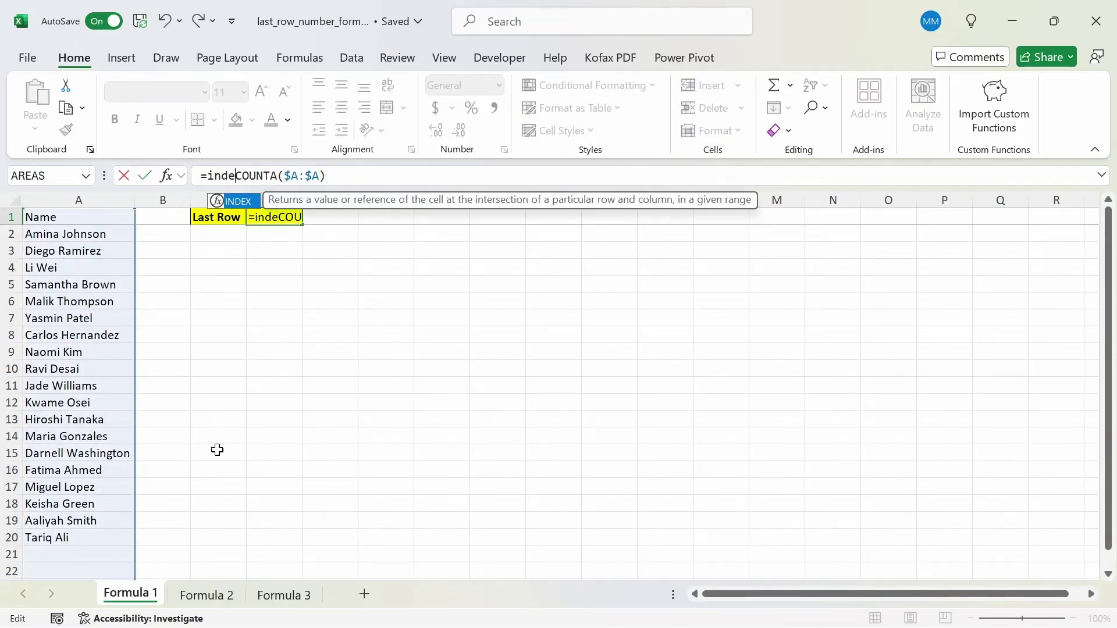
pyautogui.click(80, 369)
pyautogui.hotkey('ctrl', 'space')
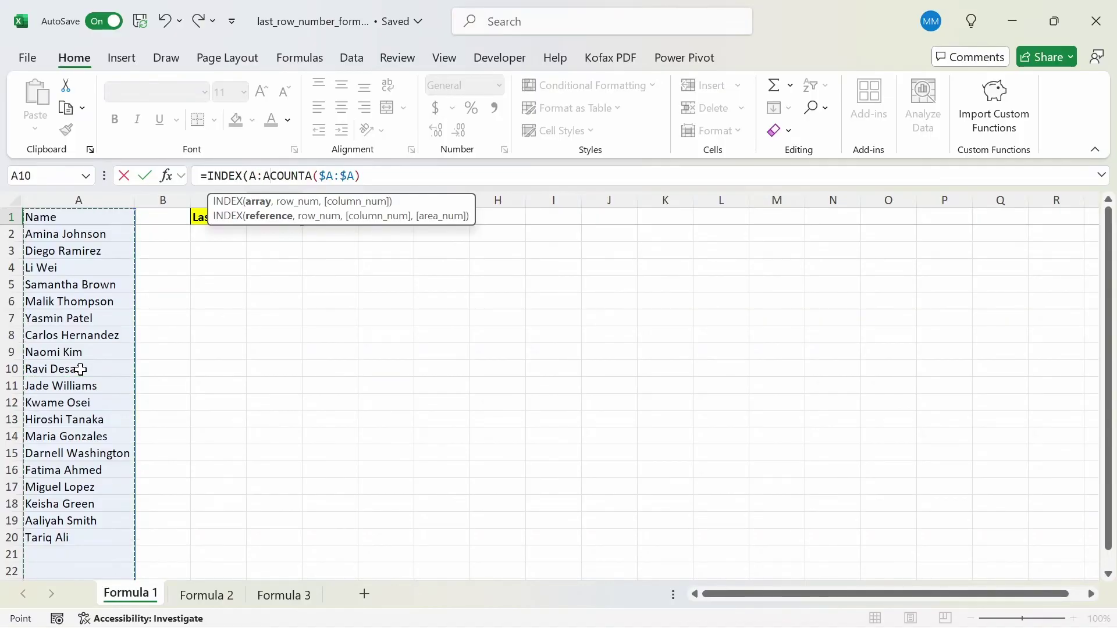
pyautogui.press('F4')
pyautogui.write(', E1')
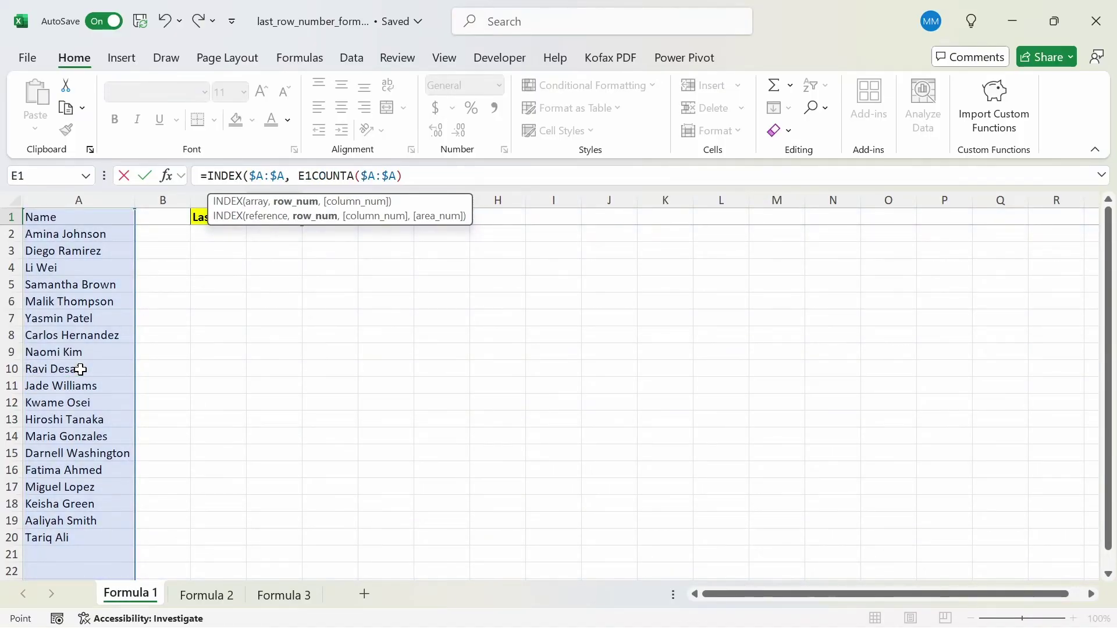
pyautogui.press('BackSpace')
pyautogui.press('BackSpace')
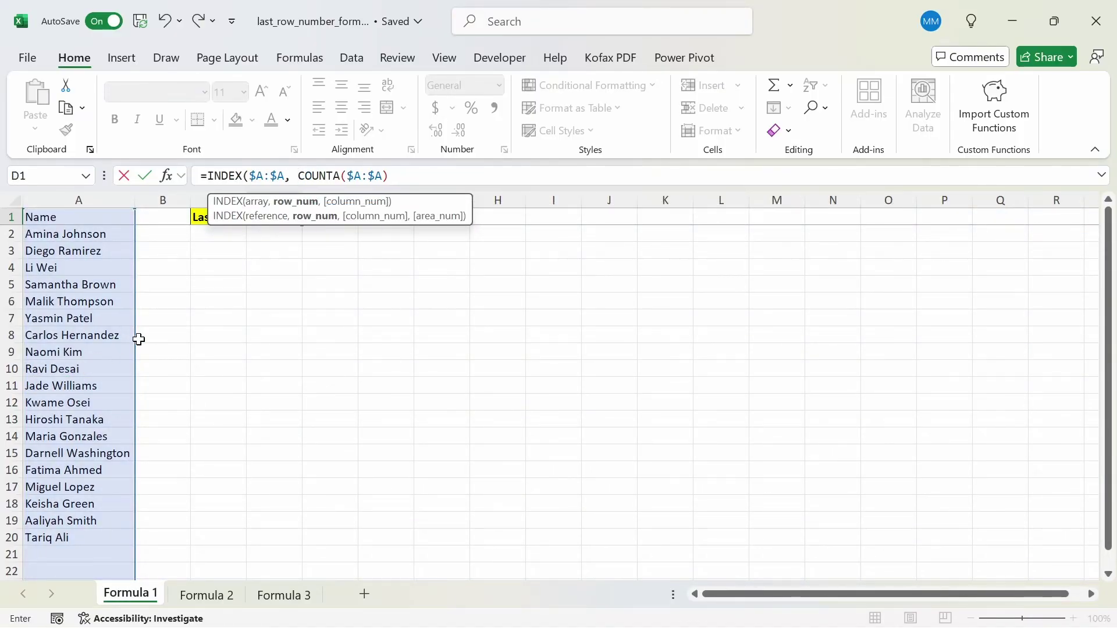
pyautogui.press('F2')
pyautogui.write(')')
pyautogui.press('Return')
pyautogui.press('Up')
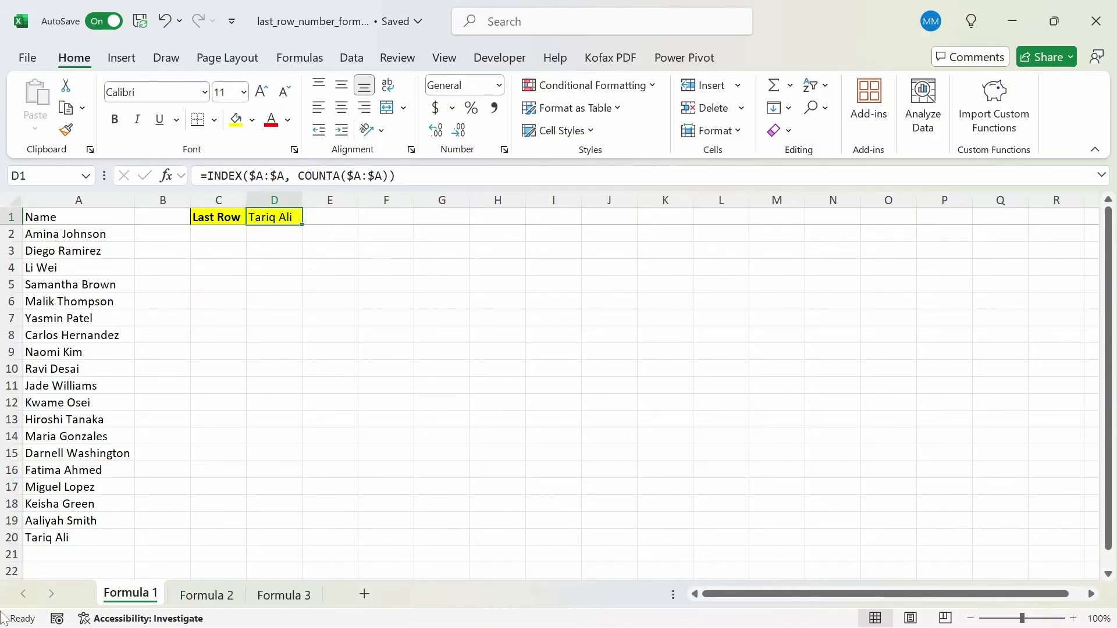
pyautogui.click(78, 539)
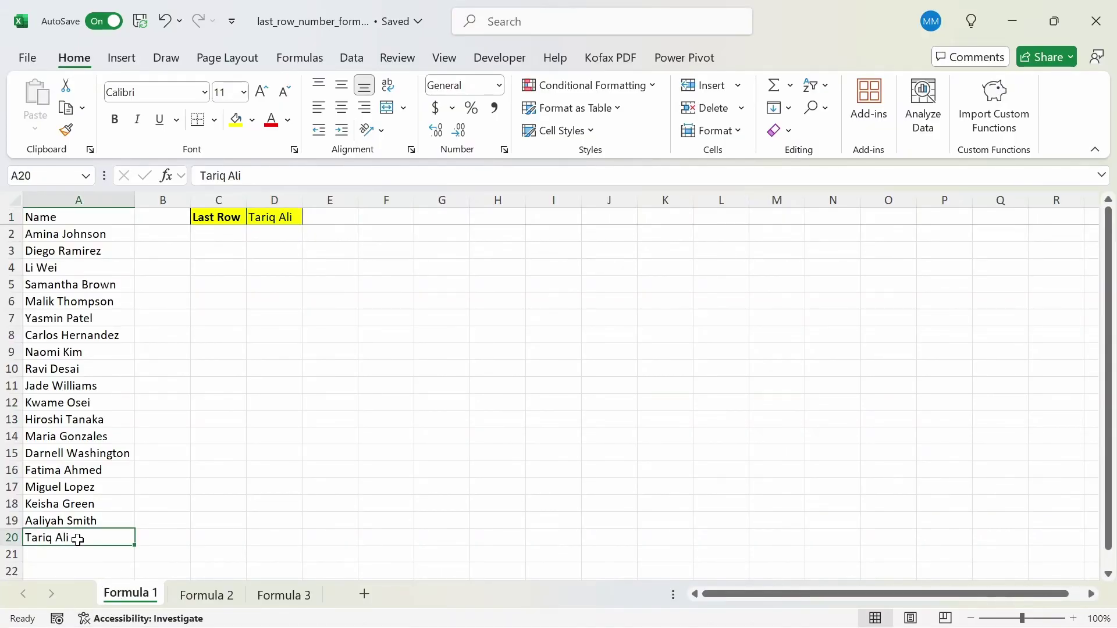
pyautogui.press('BackSpace')
pyautogui.press('Return')
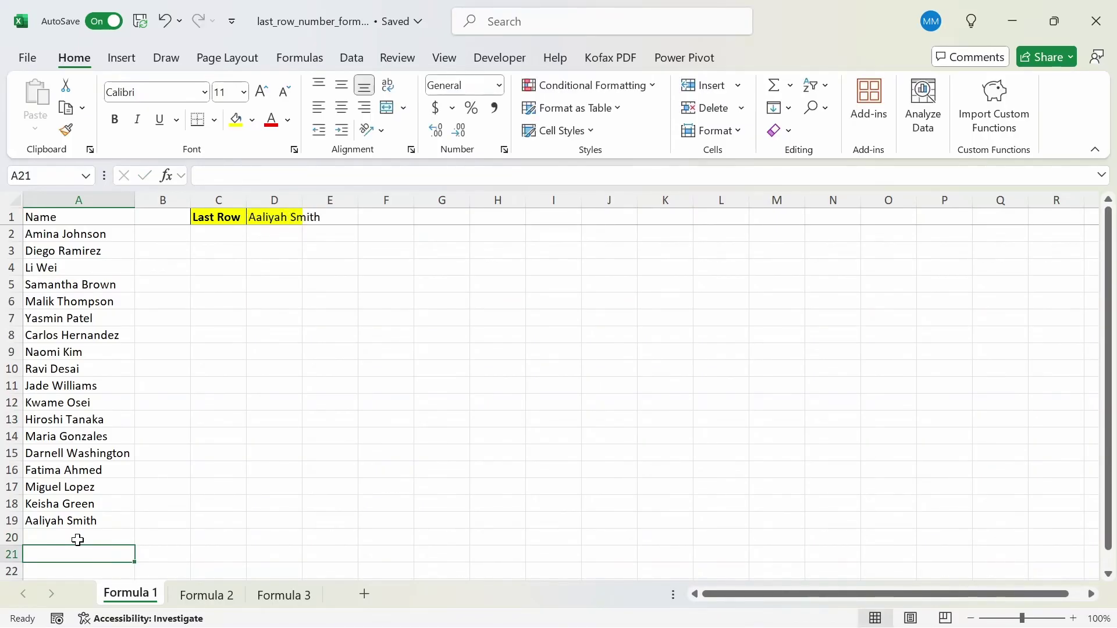
pyautogui.hotkey('ctrl', 'z')
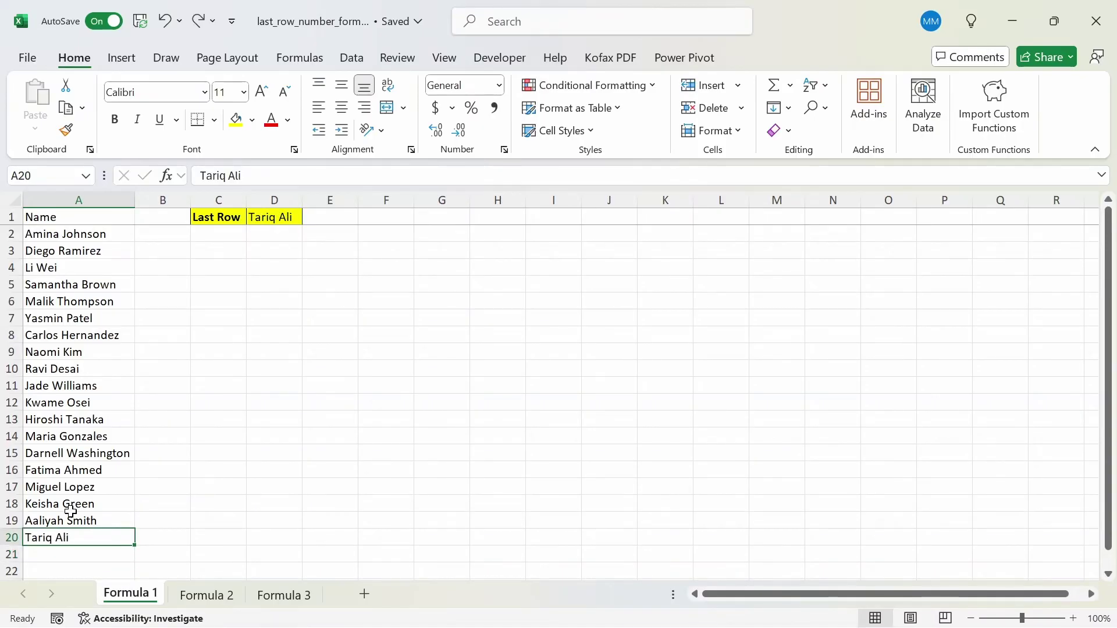
# Strip the INDEX wrapper so D1 reads =COUNTA($A:$A) and shows 20.
pyautogui.click(285, 217)
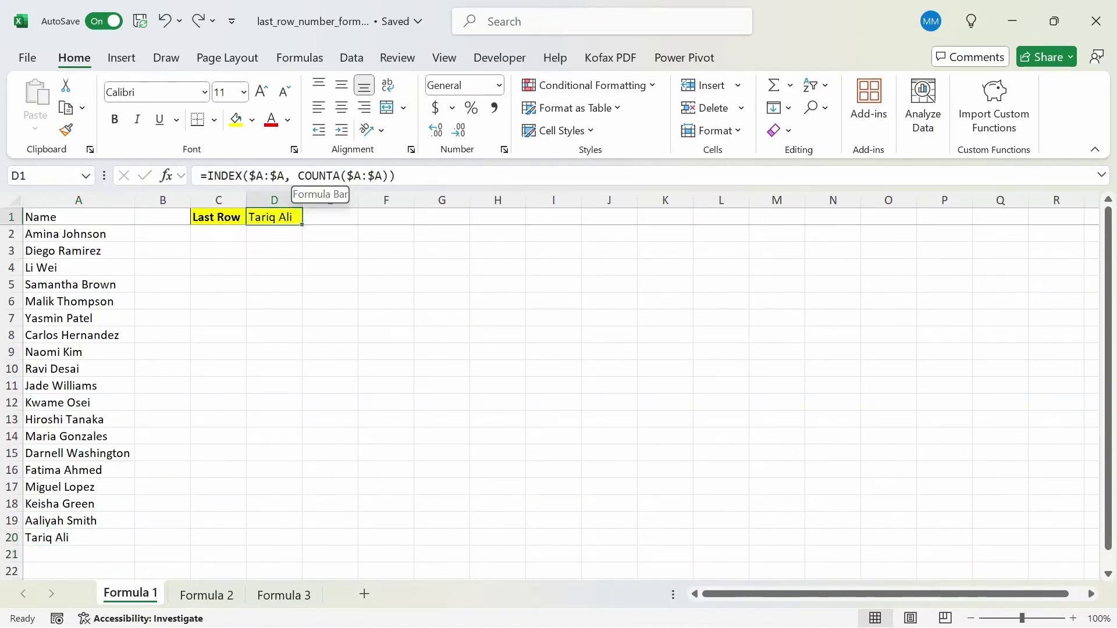
pyautogui.click(297, 176)
pyautogui.press('BackSpace')
pyautogui.press('BackSpace')
pyautogui.press('BackSpace')
pyautogui.press('BackSpace')
pyautogui.press('BackSpace')
pyautogui.press('BackSpace')
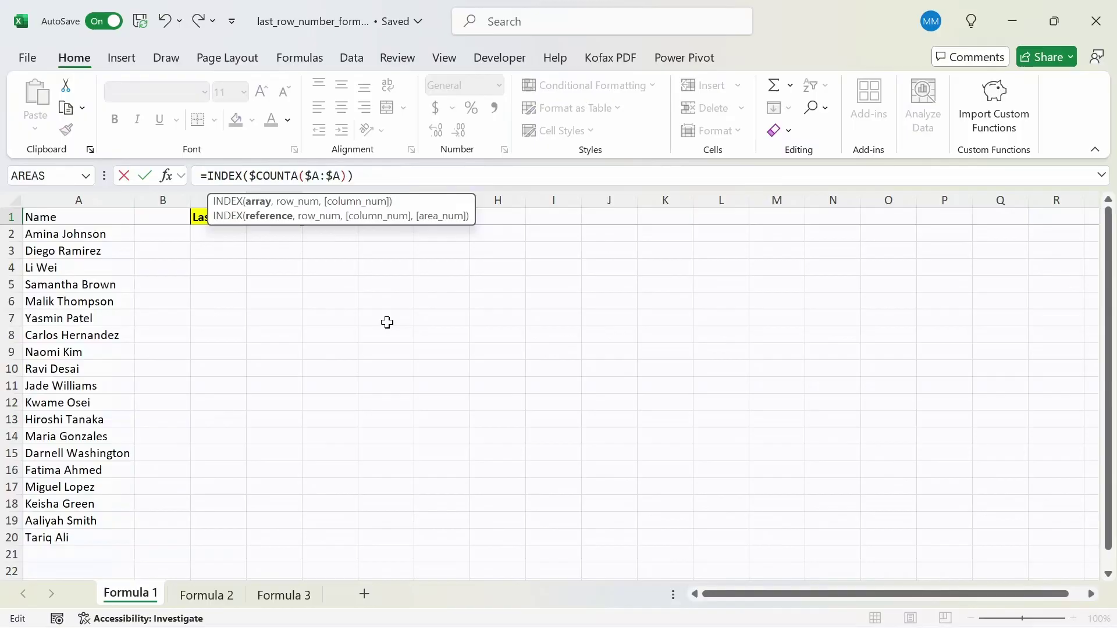
pyautogui.press('BackSpace')
pyautogui.press('BackSpace')
pyautogui.press('BackSpace')
pyautogui.press('BackSpace')
pyautogui.press('BackSpace')
pyautogui.press('BackSpace')
pyautogui.press('BackSpace')
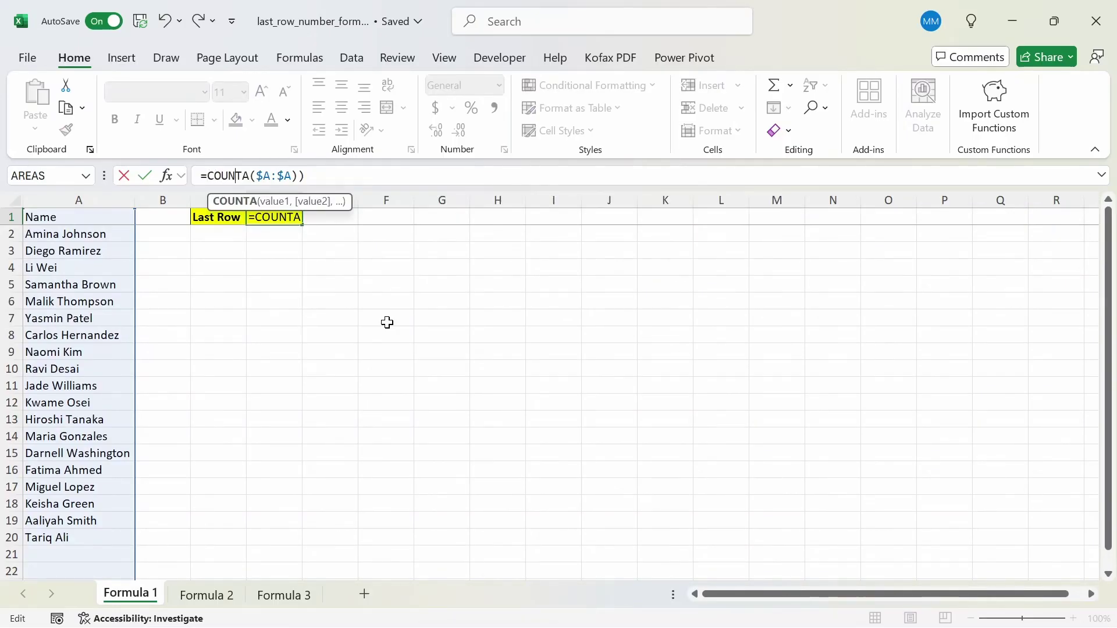
pyautogui.press('Return')
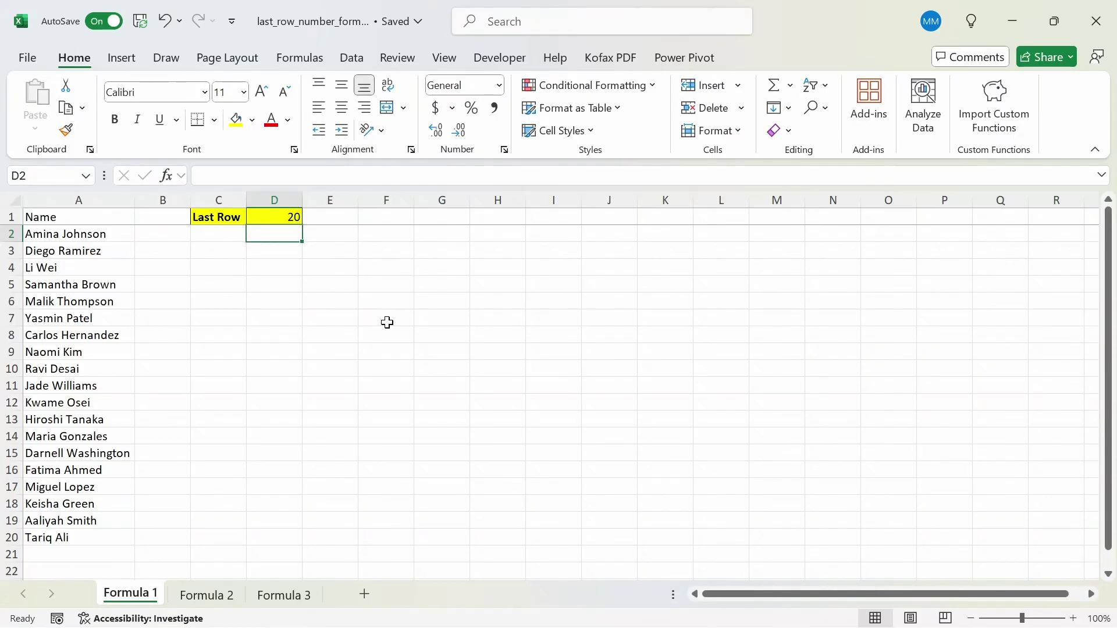
pyautogui.press('Left')
pyautogui.press('Left')
pyautogui.press('Left')
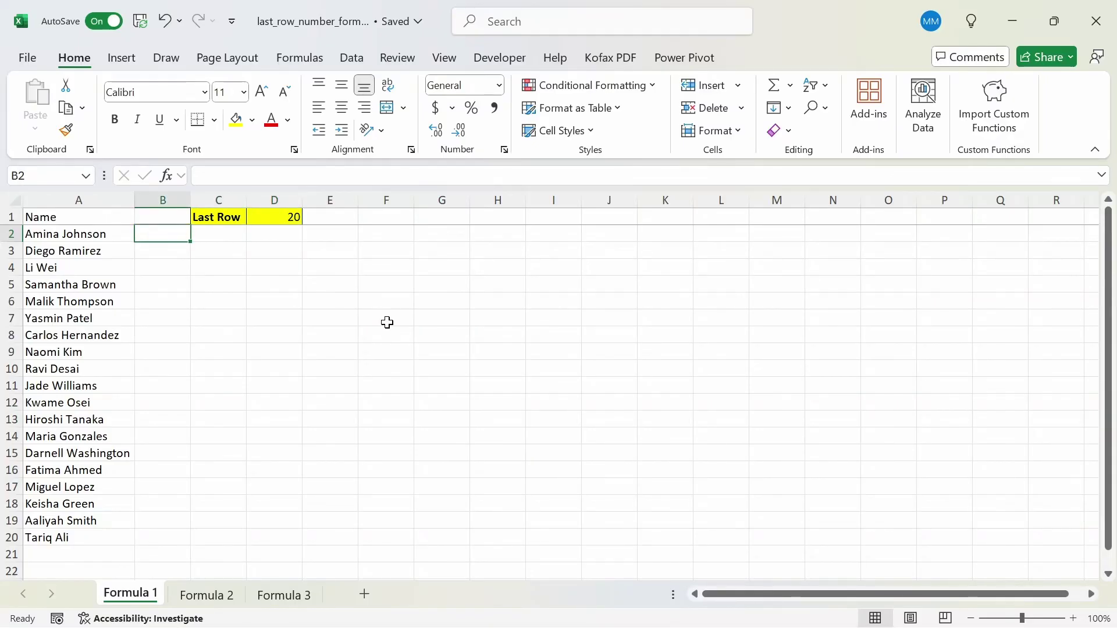
pyautogui.hotkey('ctrl', 'Down')
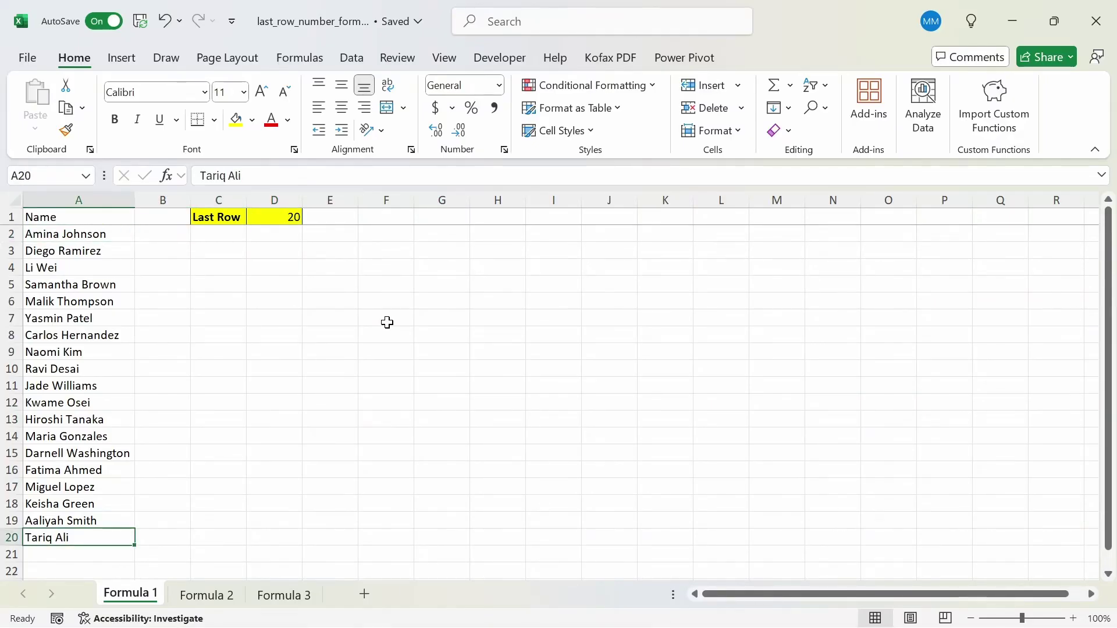
pyautogui.press('Down')
pyautogui.press('Down')
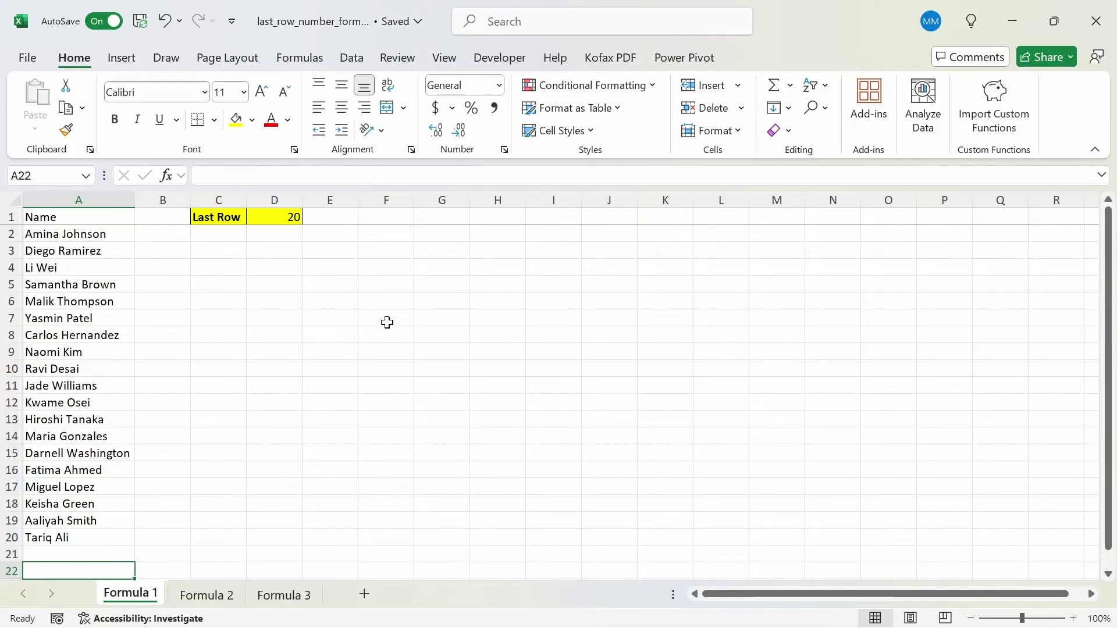
pyautogui.press('Up')
pyautogui.press('Down')
pyautogui.write('ewrewr')
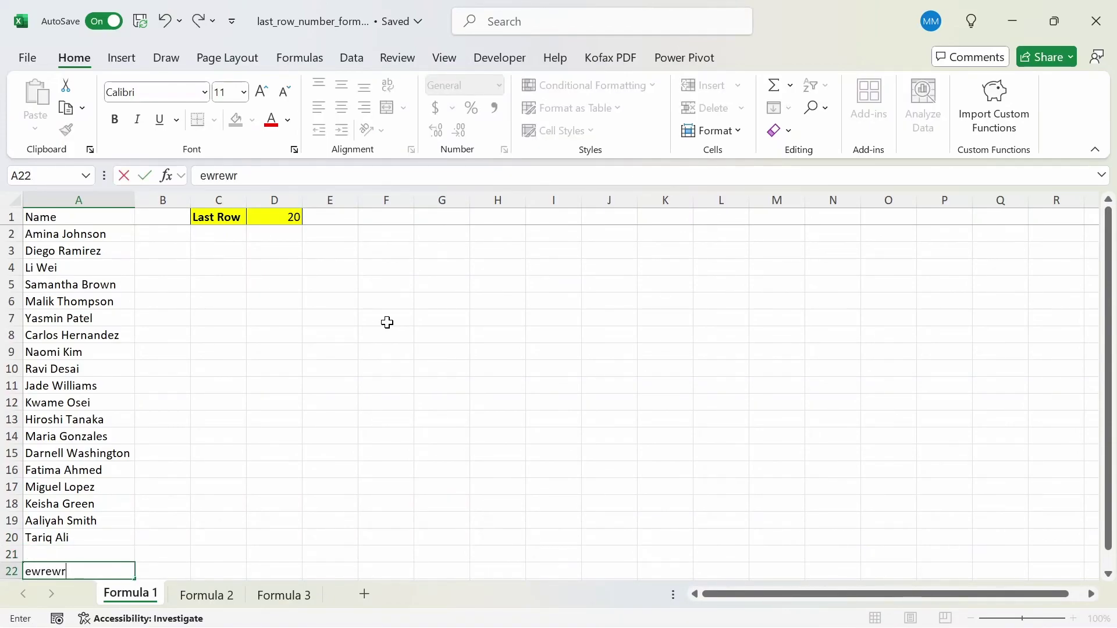
pyautogui.press('Return')
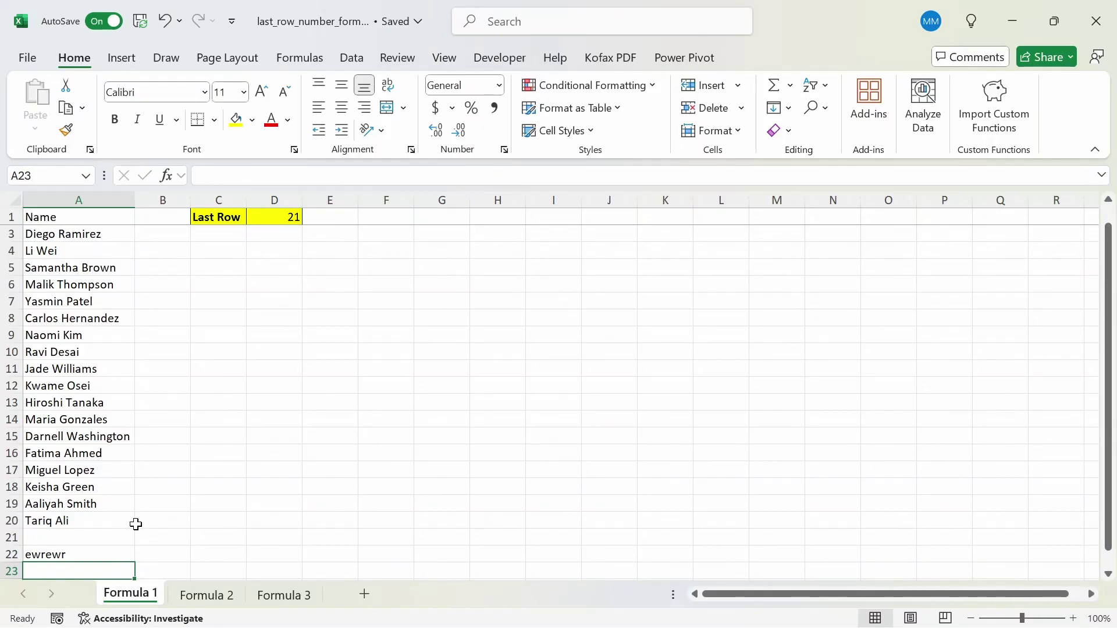
pyautogui.press('Up')
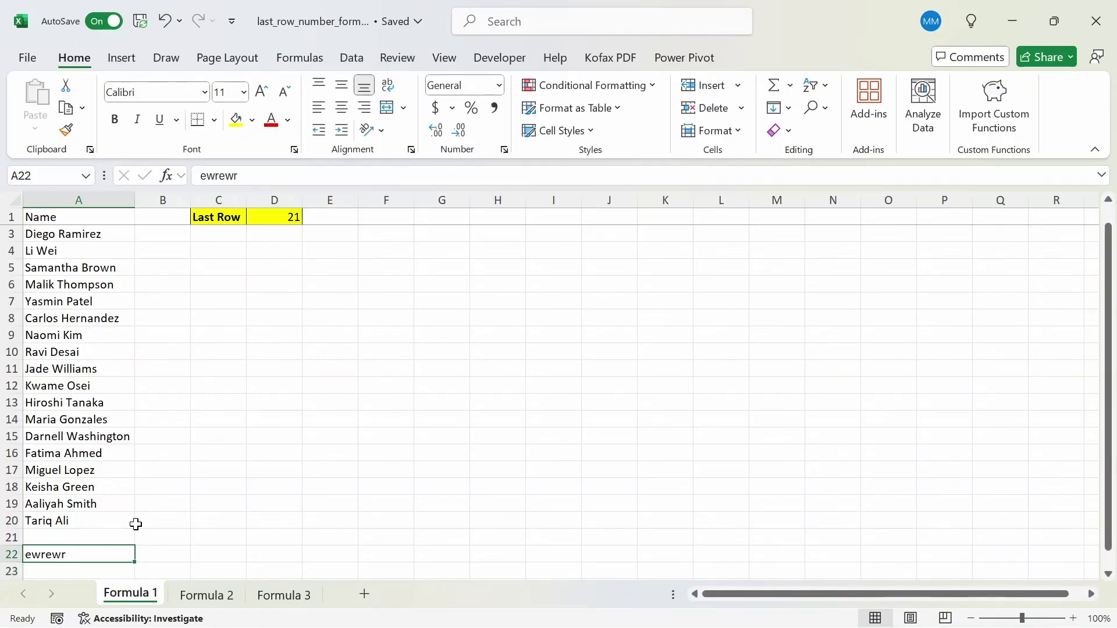
pyautogui.press('Up')
pyautogui.press('Up')
pyautogui.press('Up')
pyautogui.press('Down')
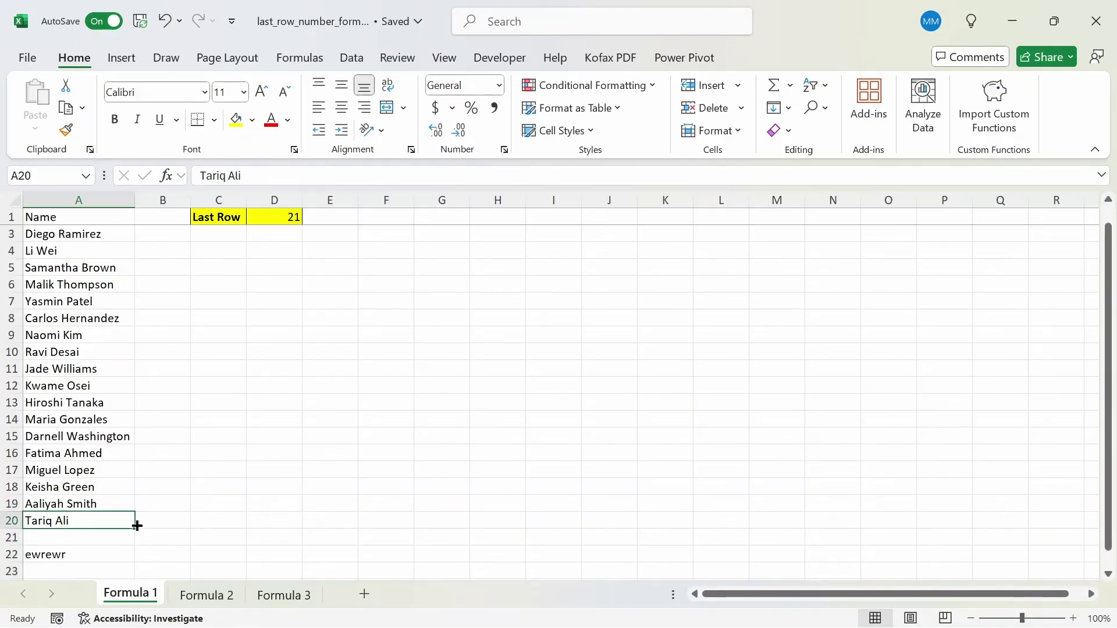
pyautogui.press('Down')
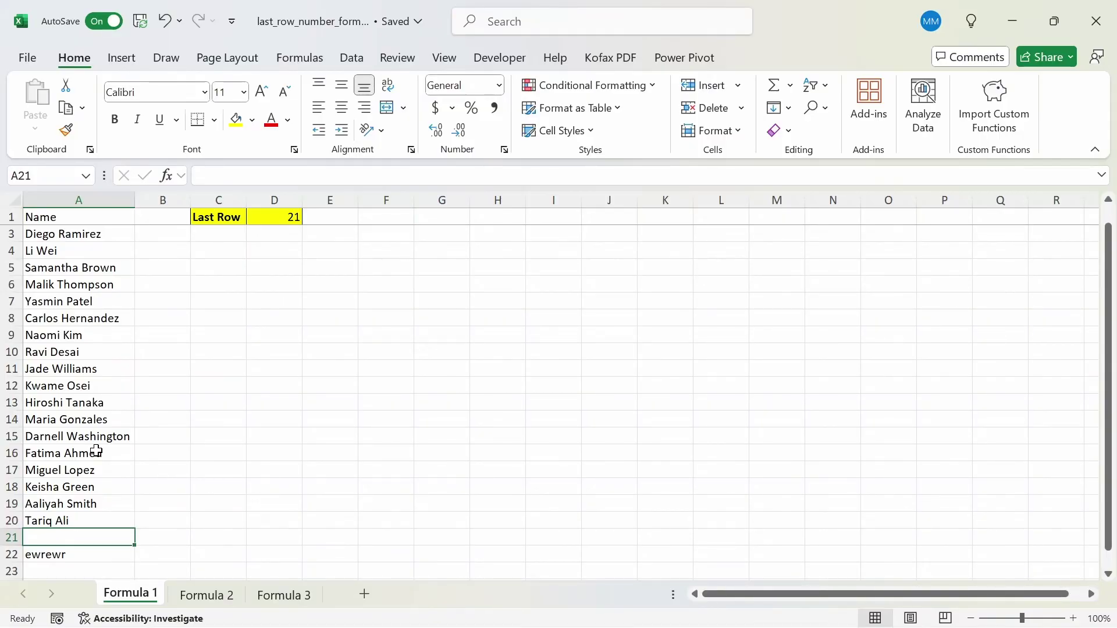
# Go to the Formula 2 sheet and select cell E1.
pyautogui.click(226, 598)
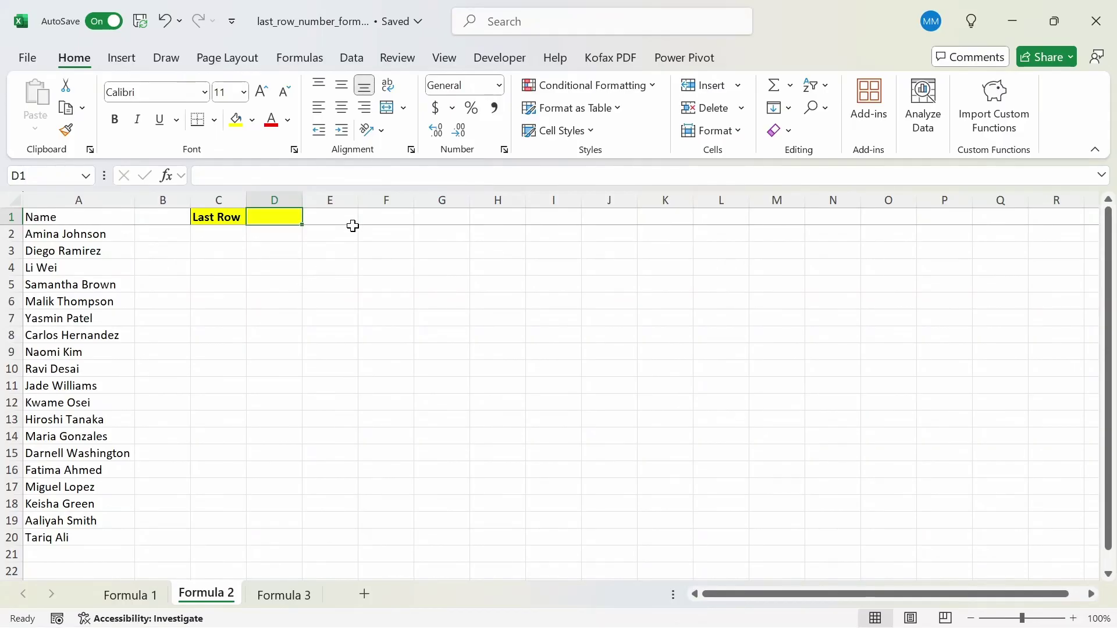
pyautogui.click(335, 219)
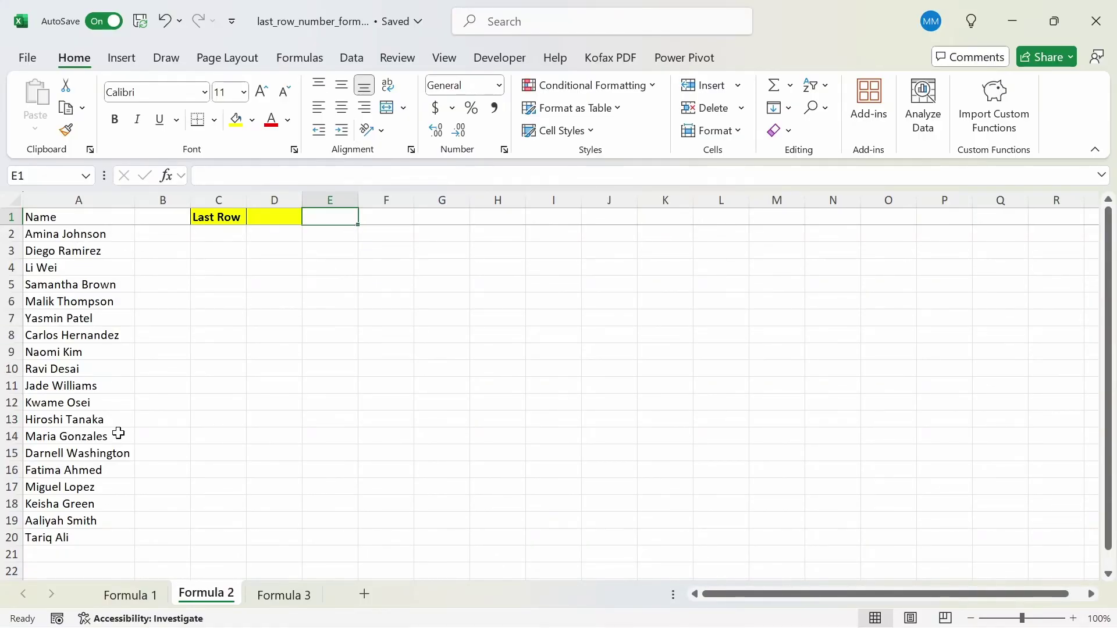
# Enter =ROW(A:A) in E1 and check row numbers spill to 1048576.
pyautogui.write('=ro')
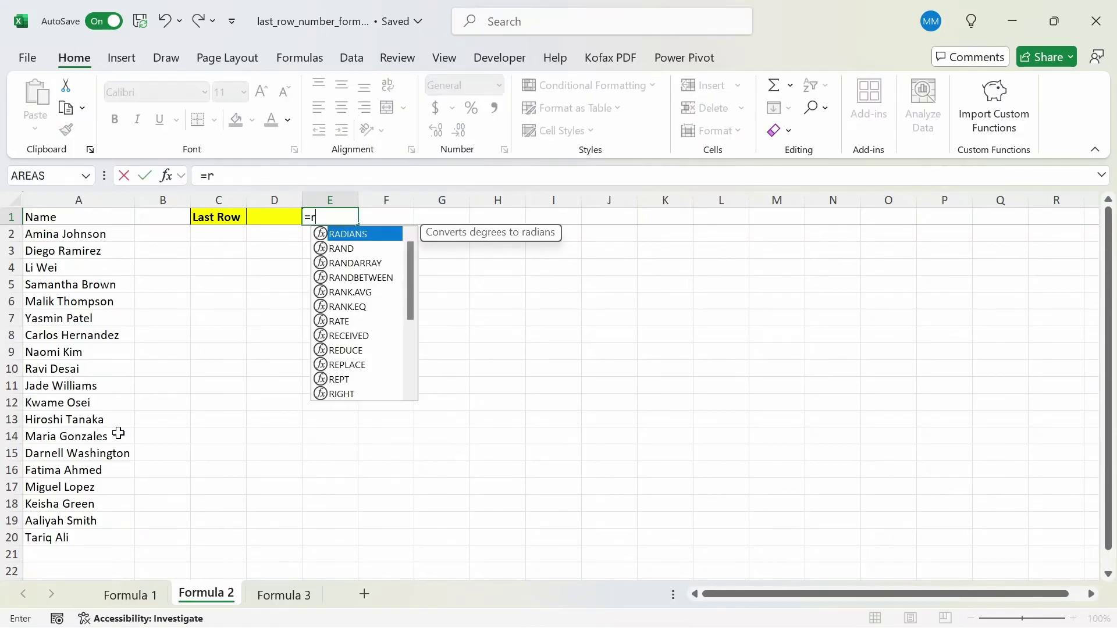
pyautogui.press('Down')
pyautogui.press('Down')
pyautogui.press('Down')
pyautogui.press('Down')
pyautogui.press('Down')
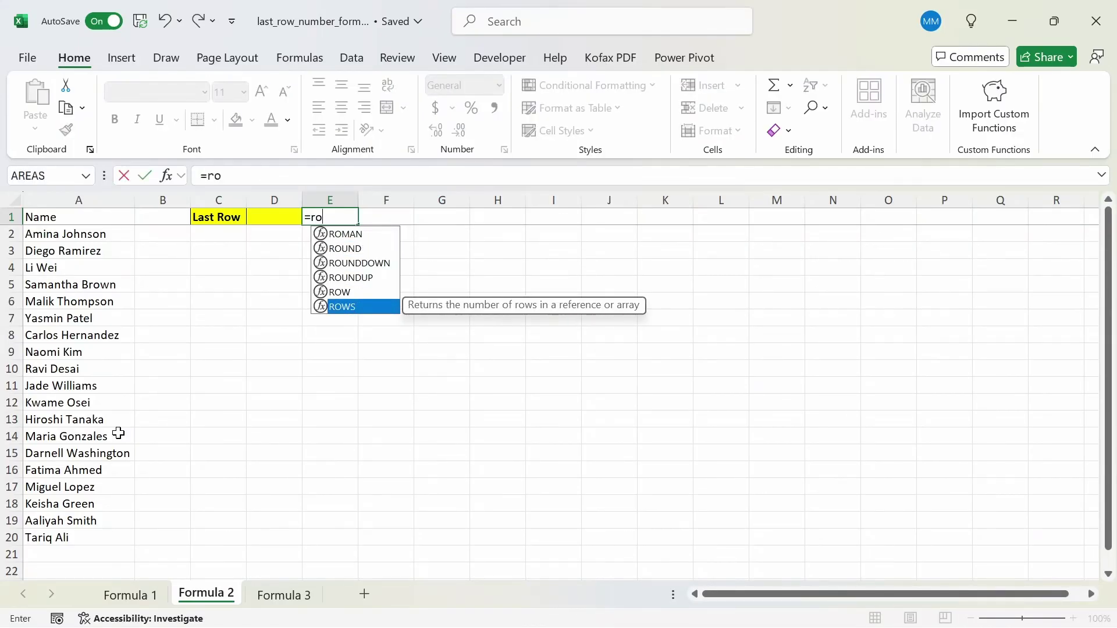
pyautogui.press('Up')
pyautogui.press('Tab')
pyautogui.press('Left')
pyautogui.press('Left')
pyautogui.press('Left')
pyautogui.press('Left')
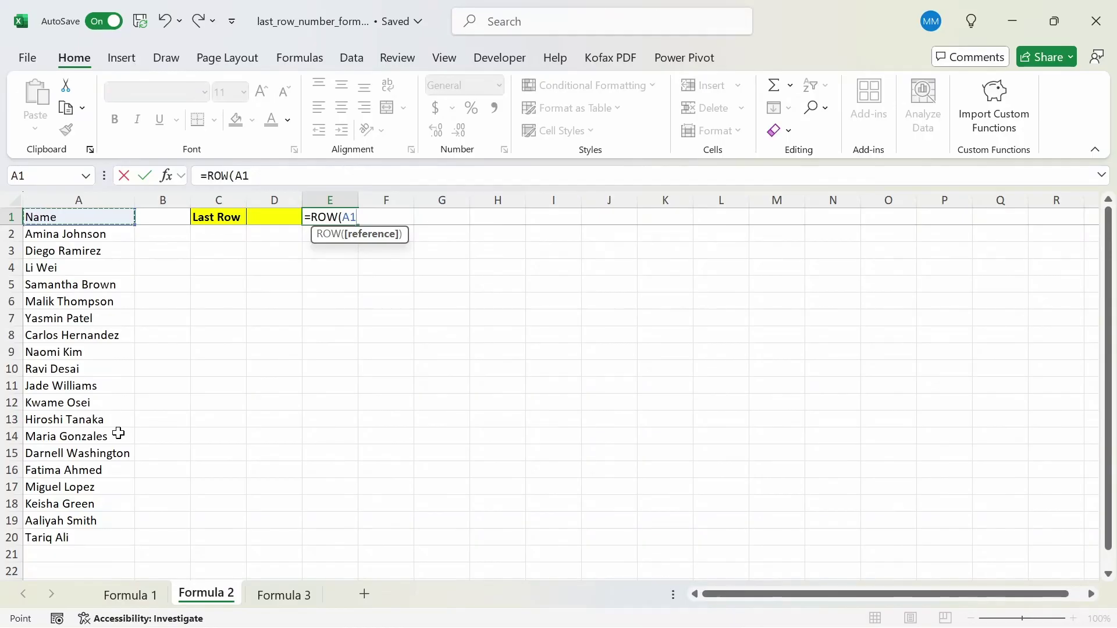
pyautogui.hotkey('ctrl', 'space')
pyautogui.press('Return')
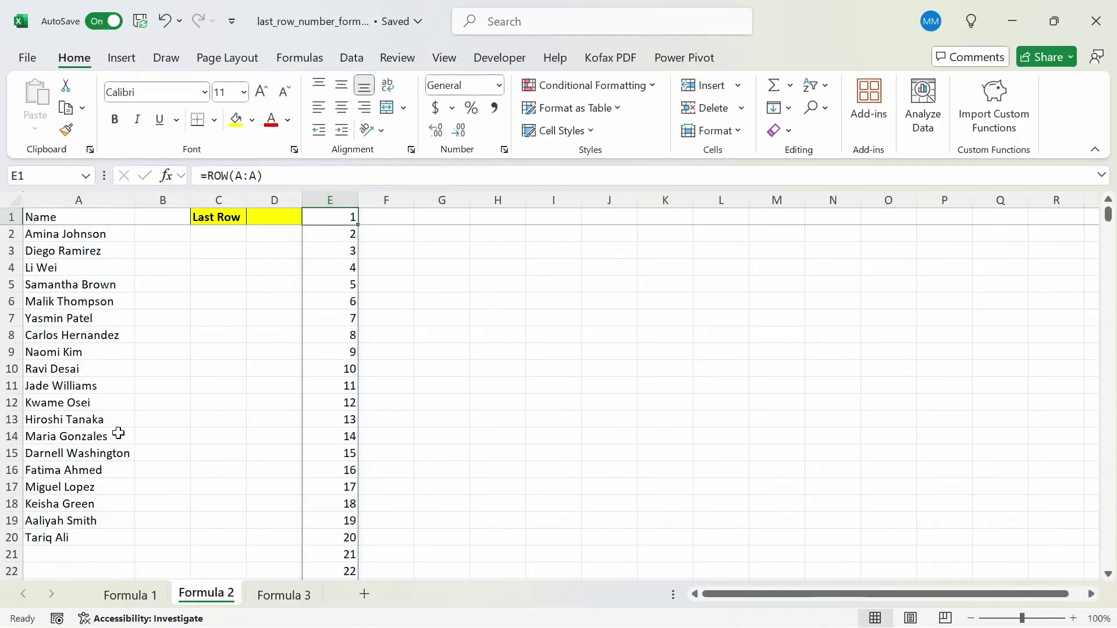
pyautogui.hotkey('ctrl', 'Down')
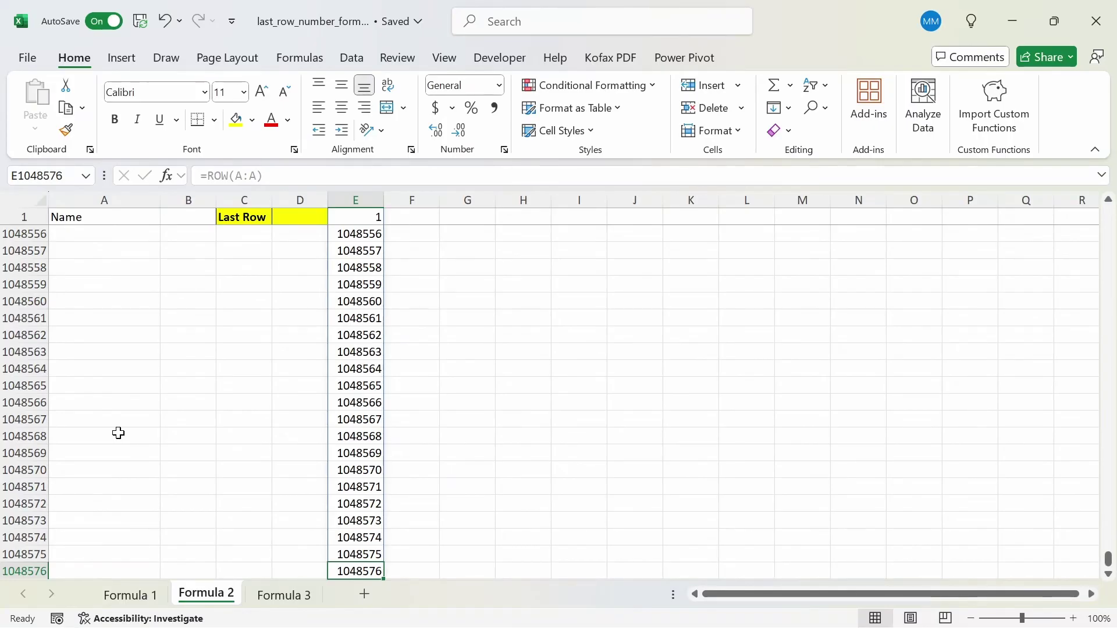
pyautogui.hotkey('ctrl', 'Up')
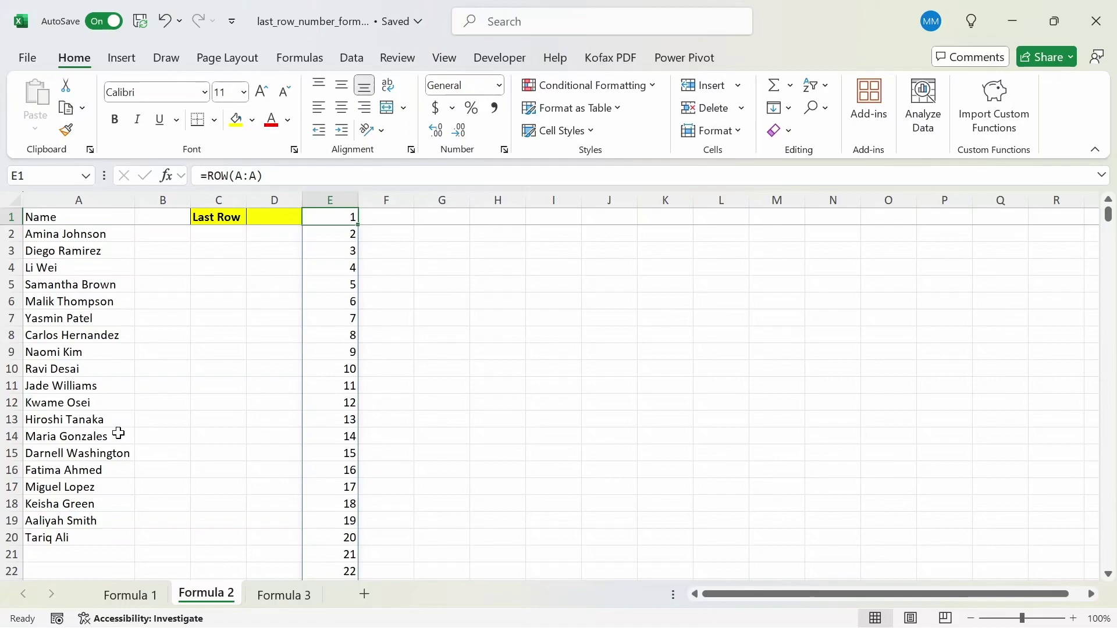
pyautogui.press('Right')
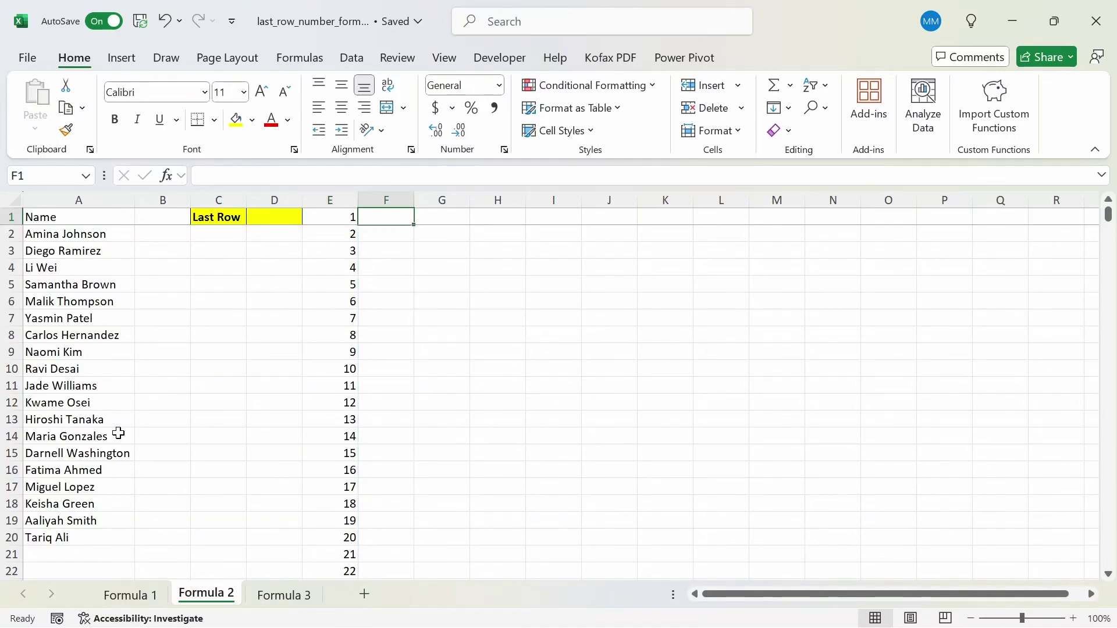
# Enter =ISBLANK($A:$A) in F1, spilling FALSE for names and TRUE below.
pyautogui.write('=is')
pyautogui.press('Tab')
pyautogui.press('Left')
pyautogui.press('Left')
pyautogui.press('Left')
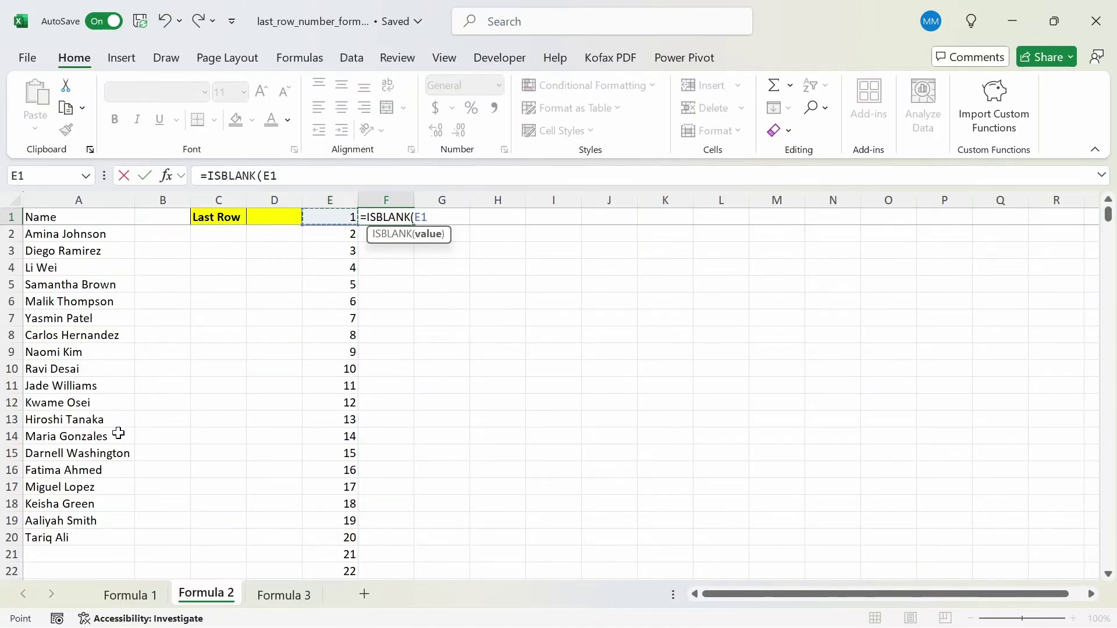
pyautogui.press('Left')
pyautogui.press('Left')
pyautogui.hotkey('ctrl', 'space')
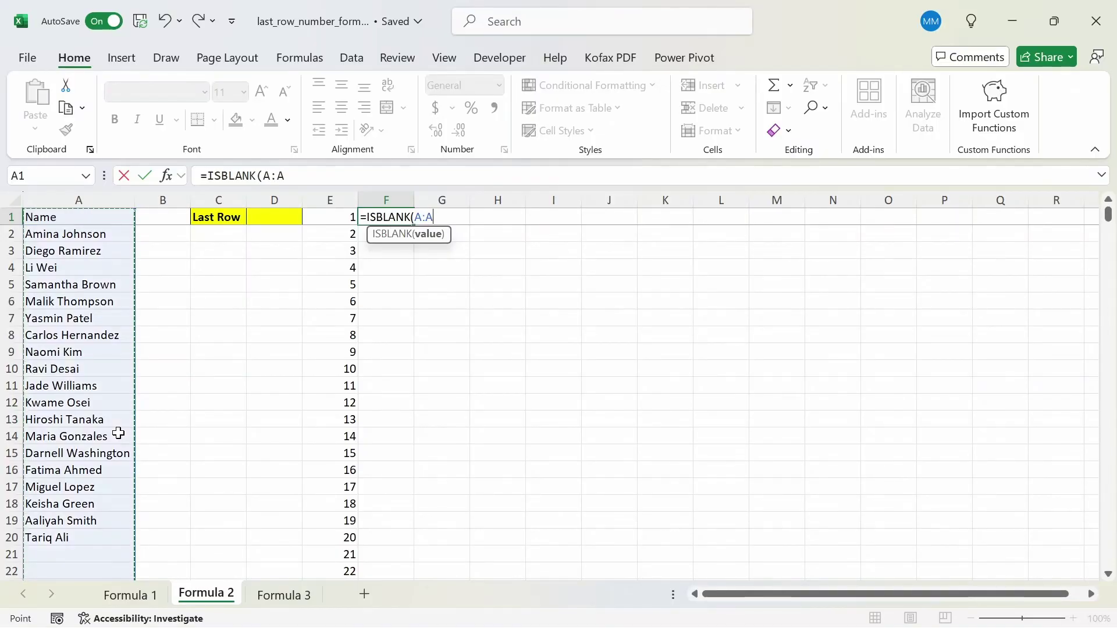
pyautogui.press('F4')
pyautogui.press('Return')
pyautogui.press('Up')
pyautogui.press('Down')
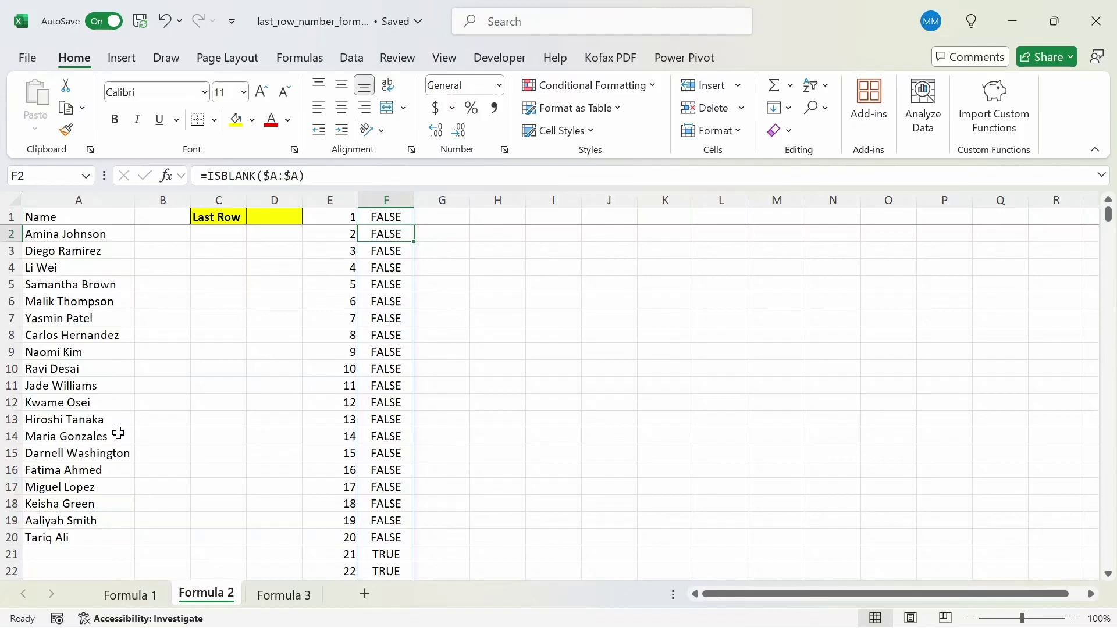
pyautogui.press('Down')
pyautogui.press('Down')
pyautogui.press('Down')
pyautogui.press('Down')
pyautogui.press('Down')
pyautogui.press('Down')
pyautogui.press('Down')
pyautogui.press('Down')
pyautogui.press('Down')
pyautogui.press('Down')
pyautogui.press('Down')
pyautogui.press('Down')
pyautogui.press('Down')
pyautogui.press('Down')
pyautogui.press('Down')
pyautogui.press('Down')
pyautogui.press('Down')
pyautogui.press('Down')
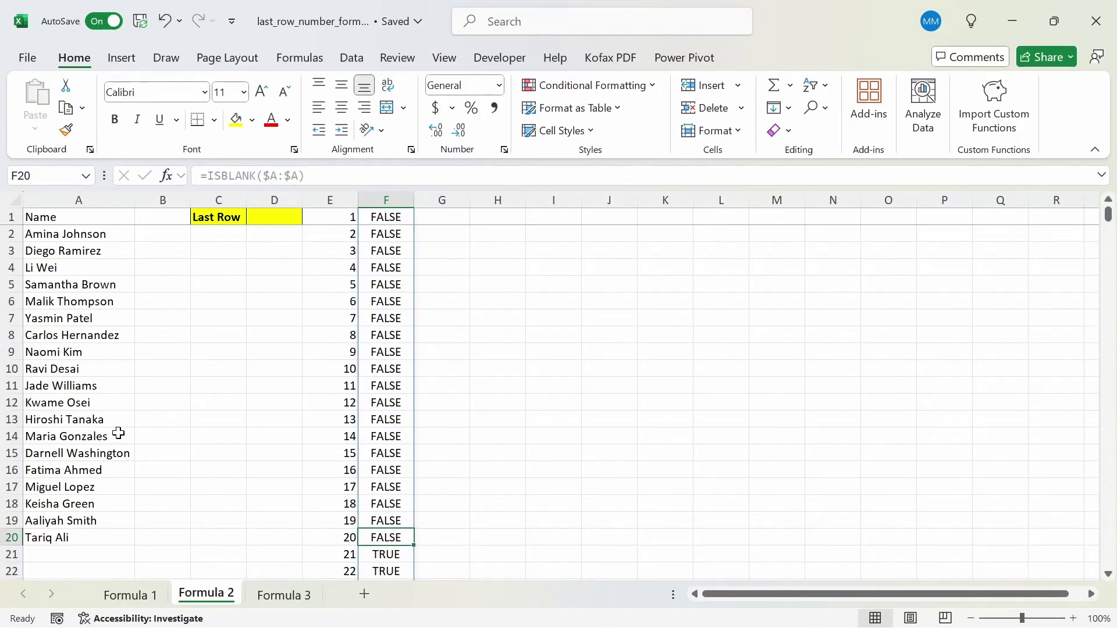
# Select the block A1:F20 to compare names with the helper results.
pyautogui.hotkey('shift', 'Up')
pyautogui.hotkey('ctrl', 'shift', 'Up')
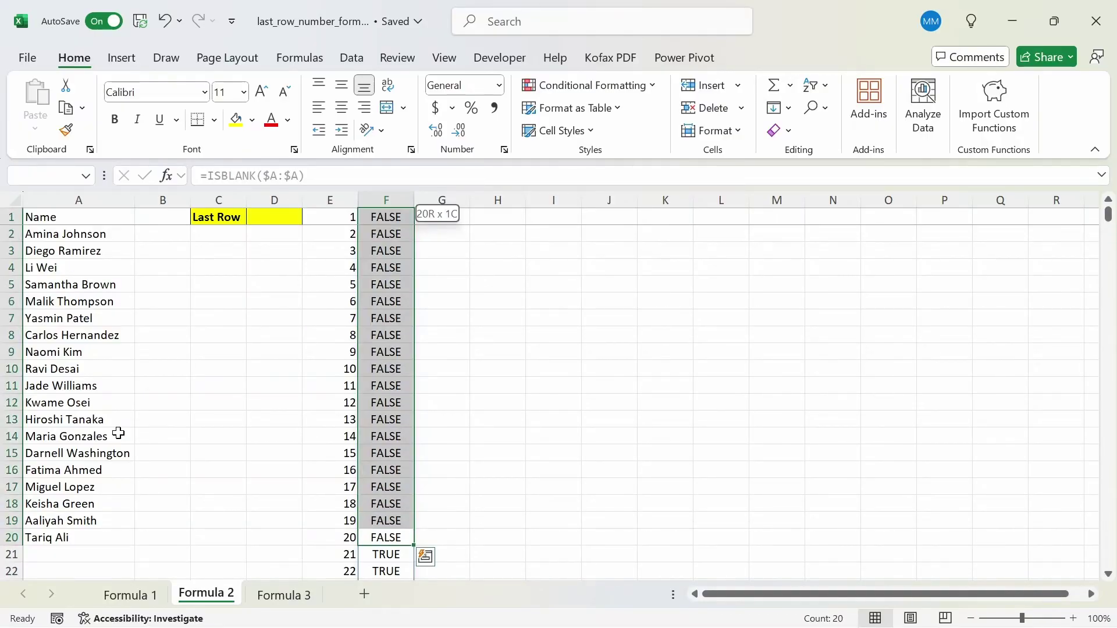
pyautogui.hotkey('ctrl', 'shift', 'Left')
pyautogui.hotkey('ctrl', 'shift', 'Left')
pyautogui.hotkey('ctrl', 'shift', 'Left')
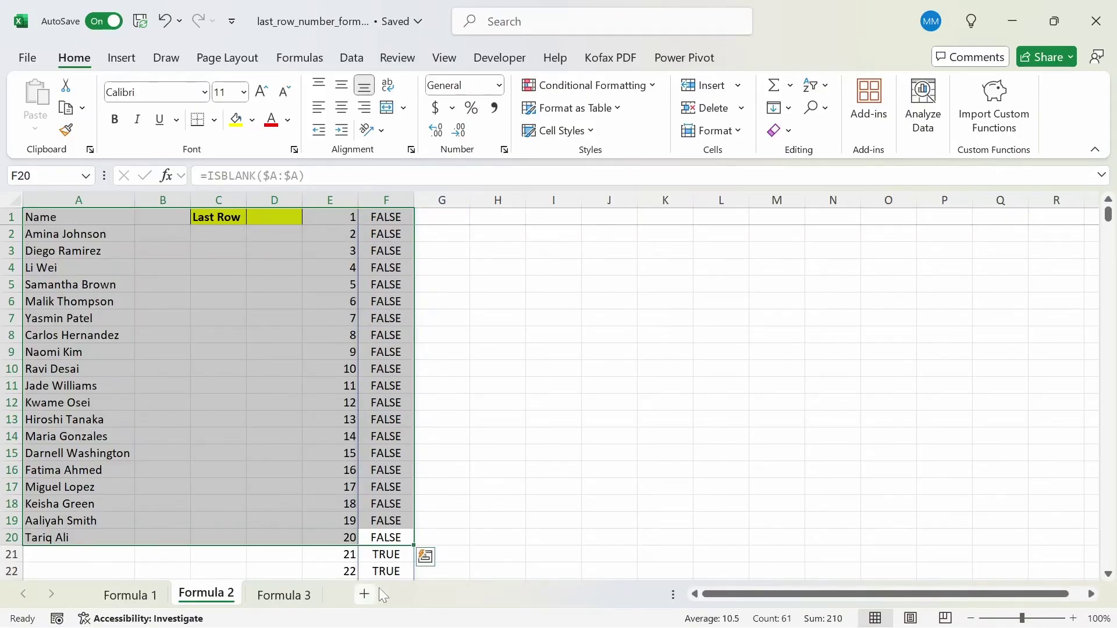
pyautogui.click(400, 254)
pyautogui.click(393, 221)
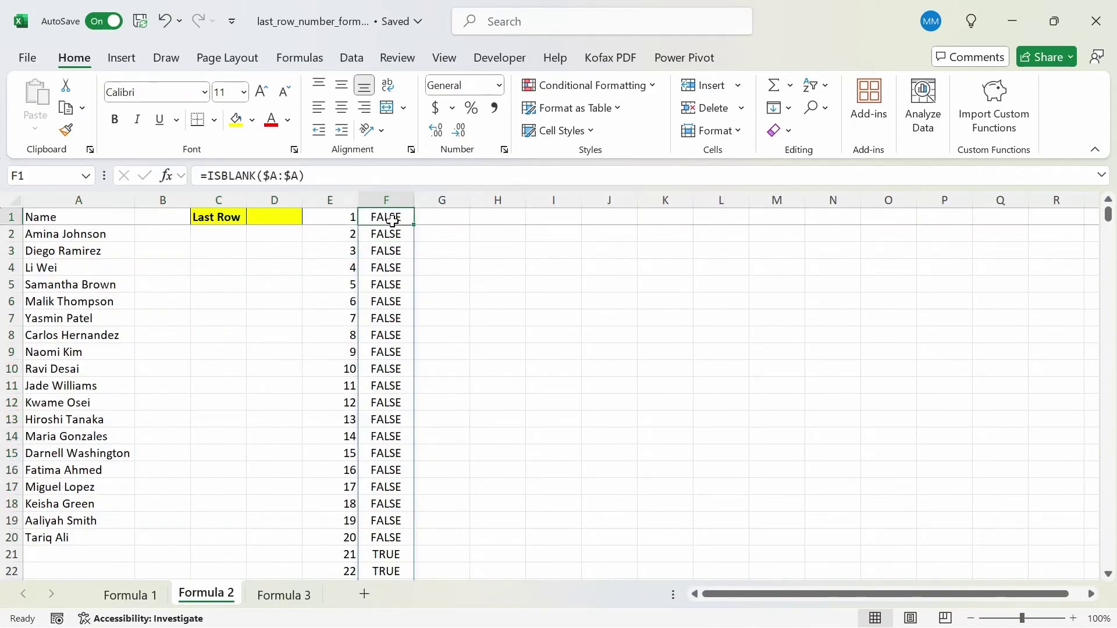
# Wrap F1's formula as =NOT(ISBLANK($A:$A)).
pyautogui.click(207, 176)
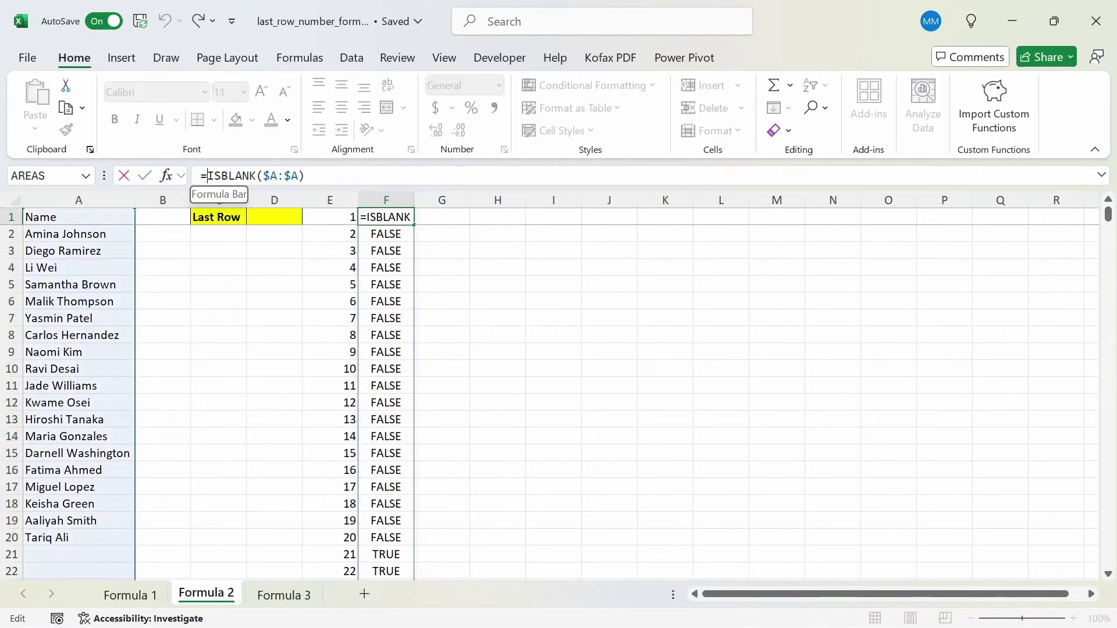
pyautogui.write('not')
pyautogui.press('Tab')
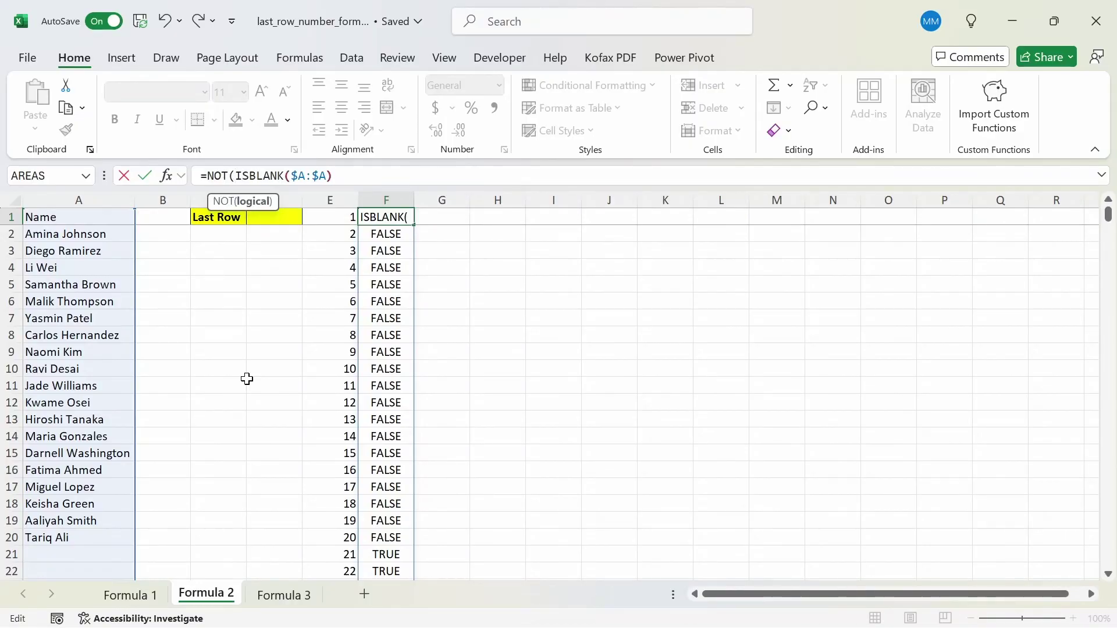
pyautogui.press('End')
pyautogui.hotkey('ctrl', 'Return')
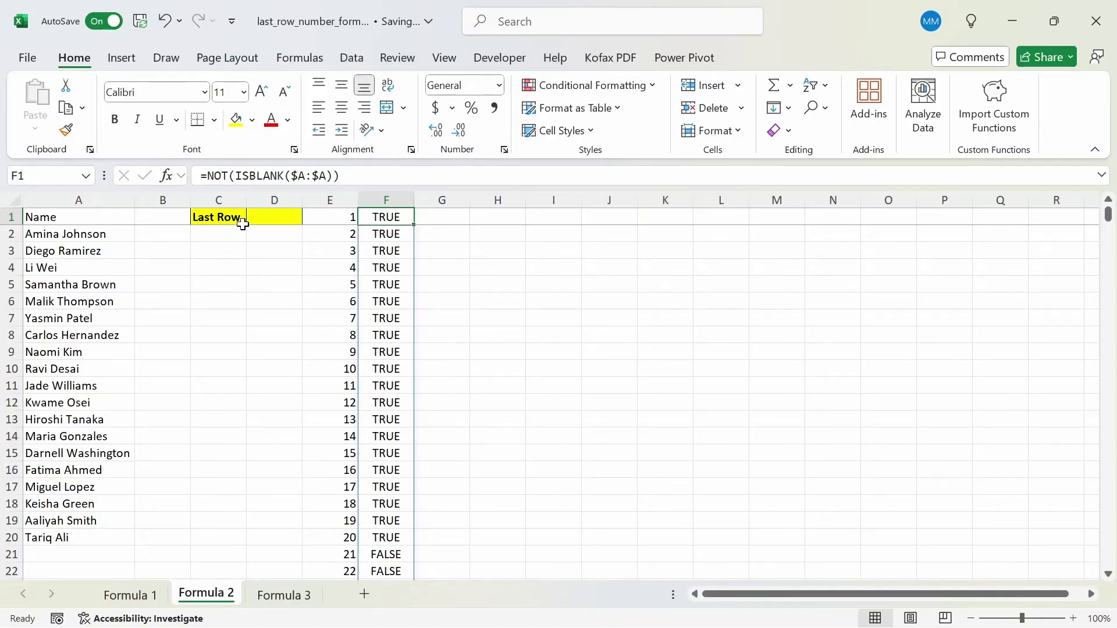
pyautogui.click(207, 176)
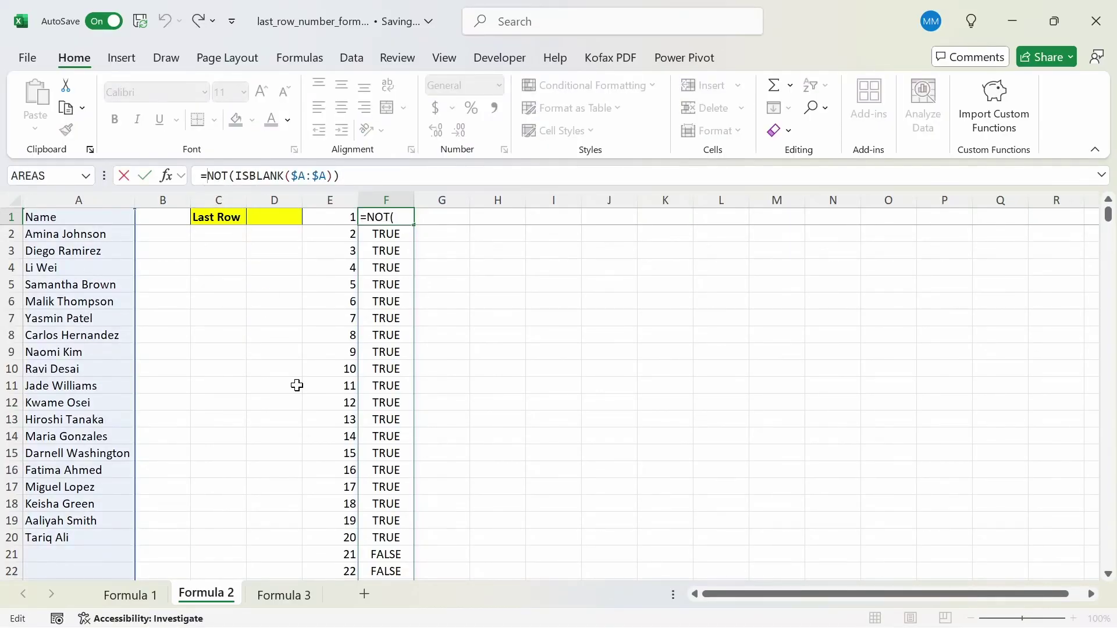
pyautogui.write('int')
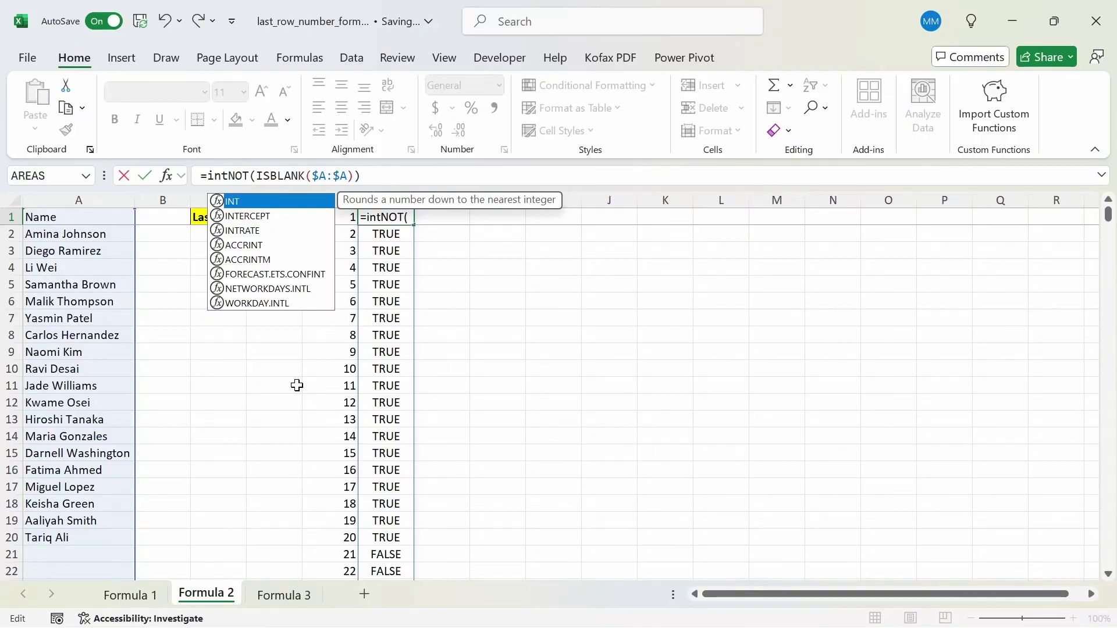
pyautogui.press('Tab')
pyautogui.write(')')
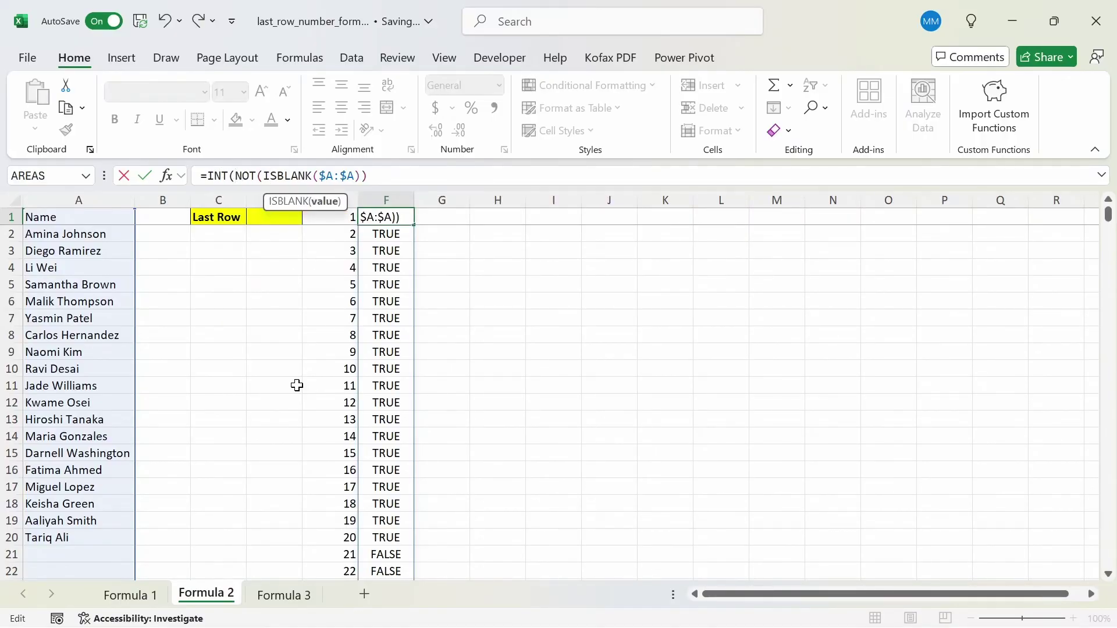
pyautogui.press('Return')
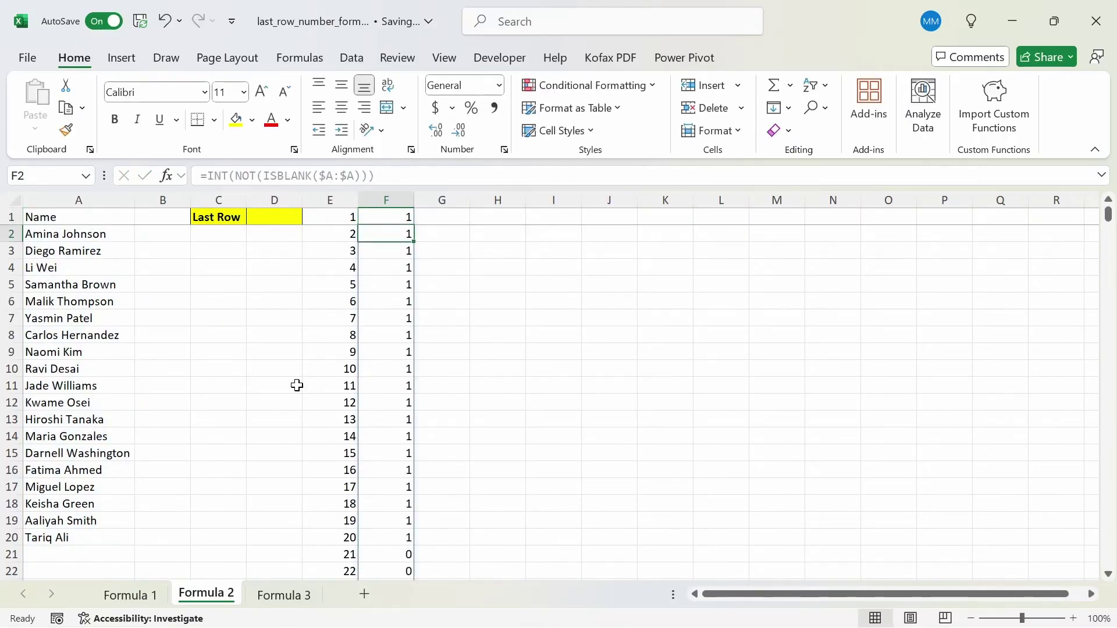
pyautogui.press('Down')
pyautogui.press('Down')
pyautogui.press('Down')
pyautogui.press('Down')
pyautogui.press('Down')
pyautogui.press('Down')
pyautogui.press('Down')
pyautogui.press('Down')
pyautogui.press('Down')
pyautogui.press('Down')
pyautogui.press('Down')
pyautogui.press('Down')
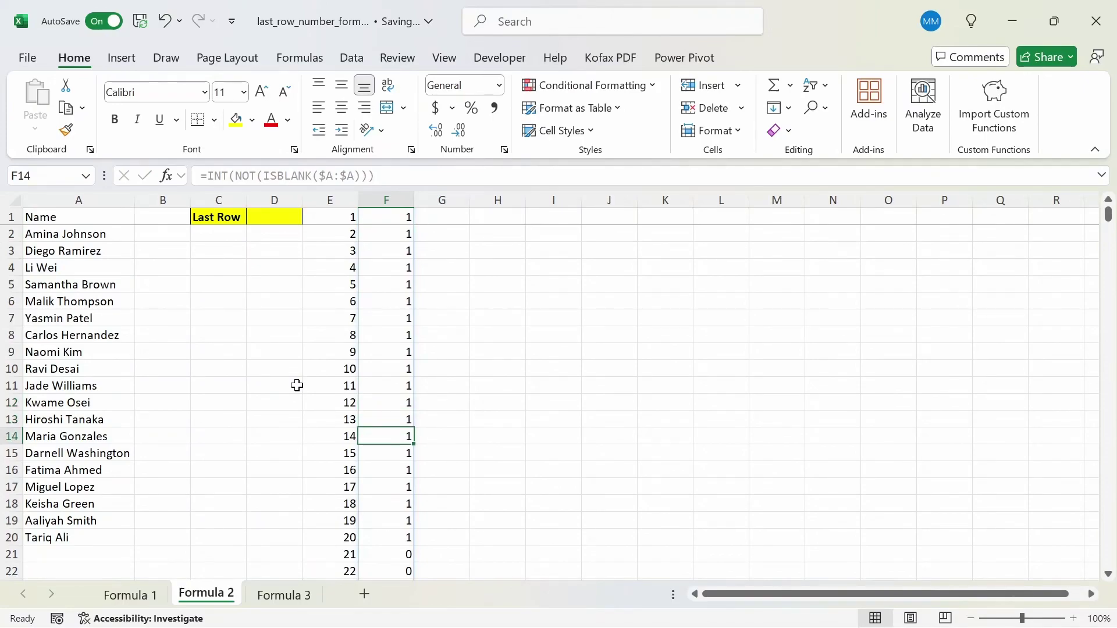
pyautogui.press('Up')
pyautogui.press('Up')
pyautogui.press('Up')
pyautogui.press('Up')
pyautogui.press('Up')
pyautogui.press('Up')
pyautogui.press('Up')
pyautogui.press('Up')
pyautogui.press('Up')
pyautogui.press('Up')
pyautogui.press('Up')
pyautogui.press('Up')
pyautogui.press('Up')
pyautogui.press('Left')
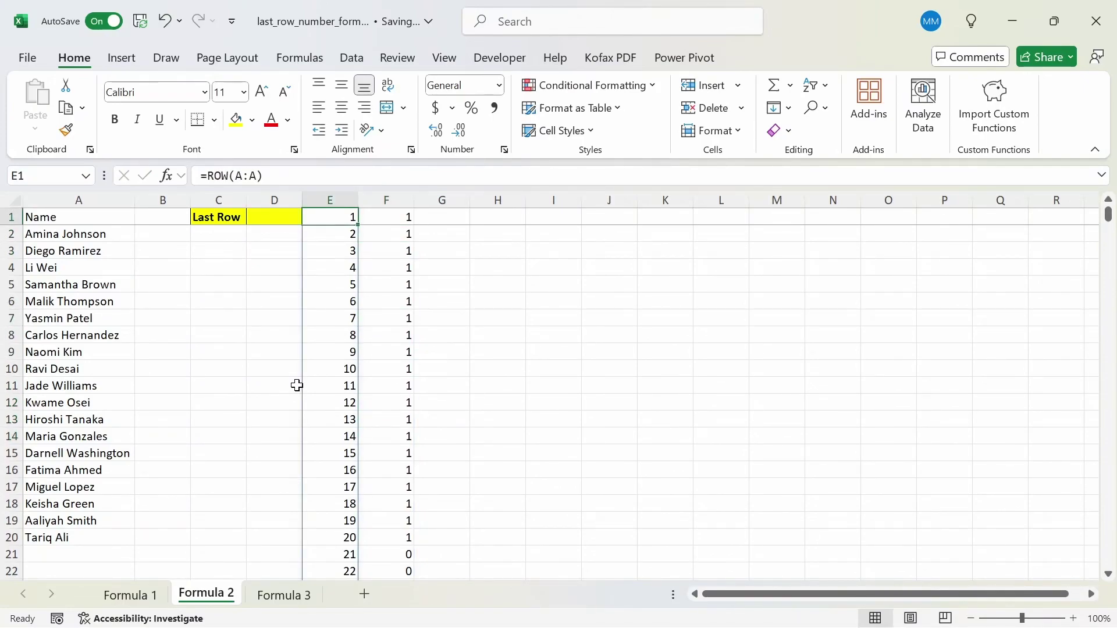
pyautogui.press('Right')
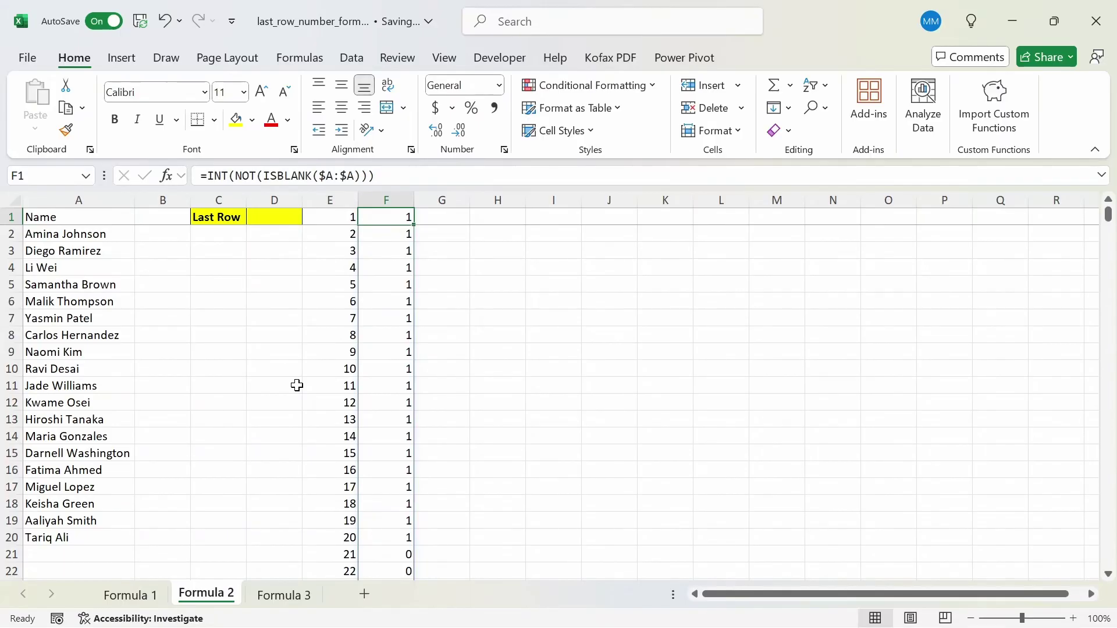
pyautogui.press('Left')
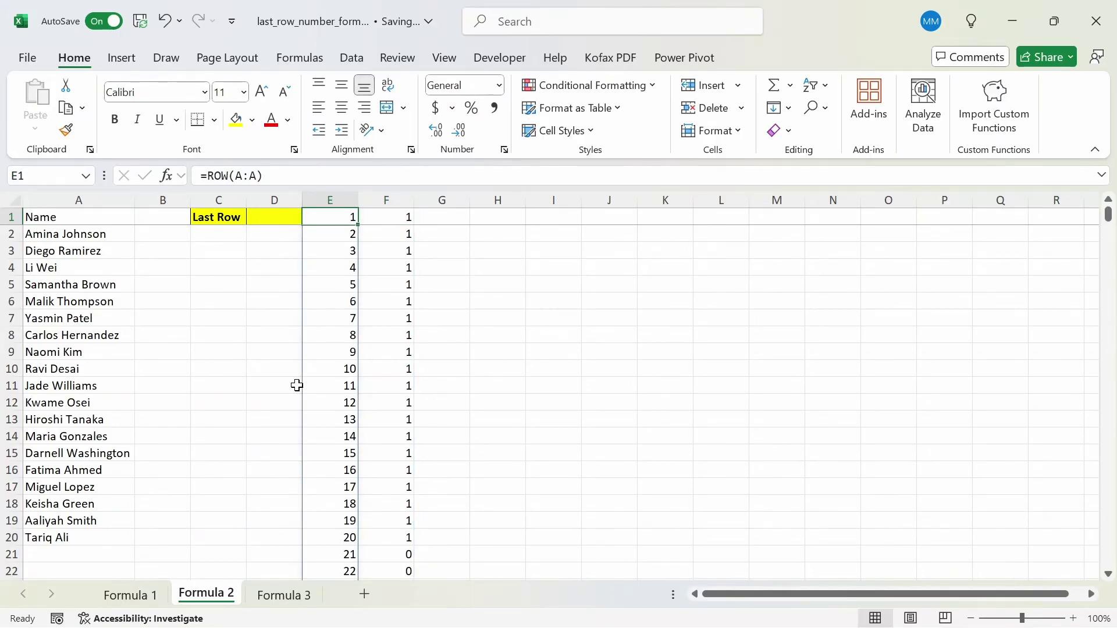
pyautogui.press('Down')
pyautogui.press('Down')
pyautogui.press('Down')
pyautogui.press('Down')
pyautogui.press('Down')
pyautogui.press('Down')
pyautogui.press('Down')
pyautogui.press('Down')
pyautogui.press('Down')
pyautogui.press('Down')
pyautogui.press('Down')
pyautogui.press('Down')
pyautogui.press('Down')
pyautogui.press('Down')
pyautogui.press('Down')
pyautogui.press('Down')
pyautogui.press('Down')
pyautogui.press('Down')
pyautogui.press('Down')
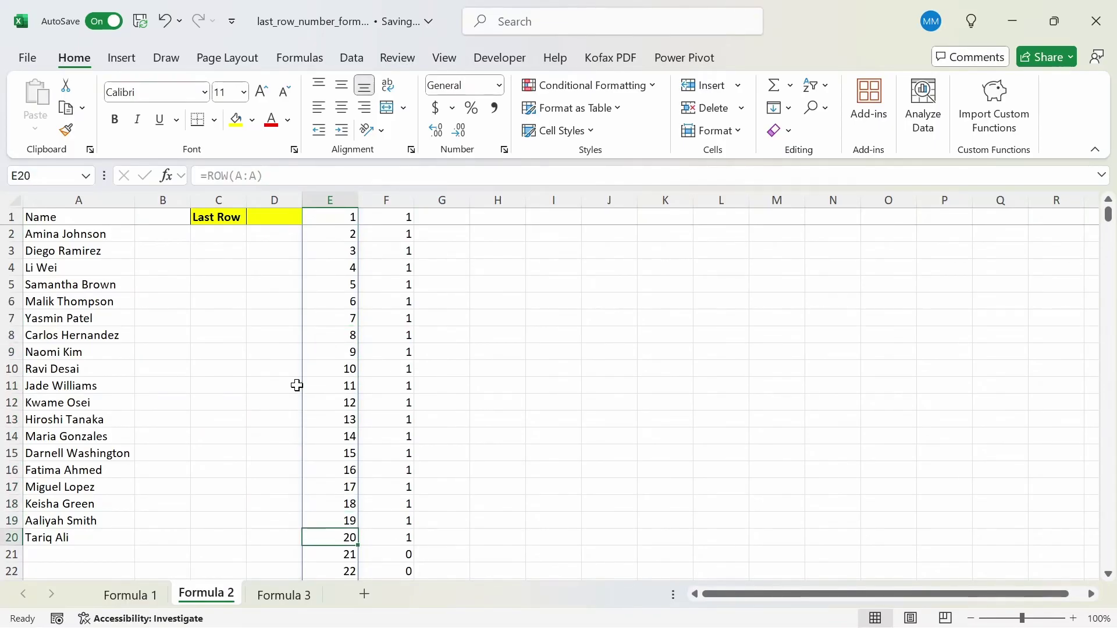
pyautogui.press('Left')
pyautogui.press('Left')
pyautogui.press('Left')
pyautogui.press('Left')
pyautogui.press('Right')
pyautogui.press('Right')
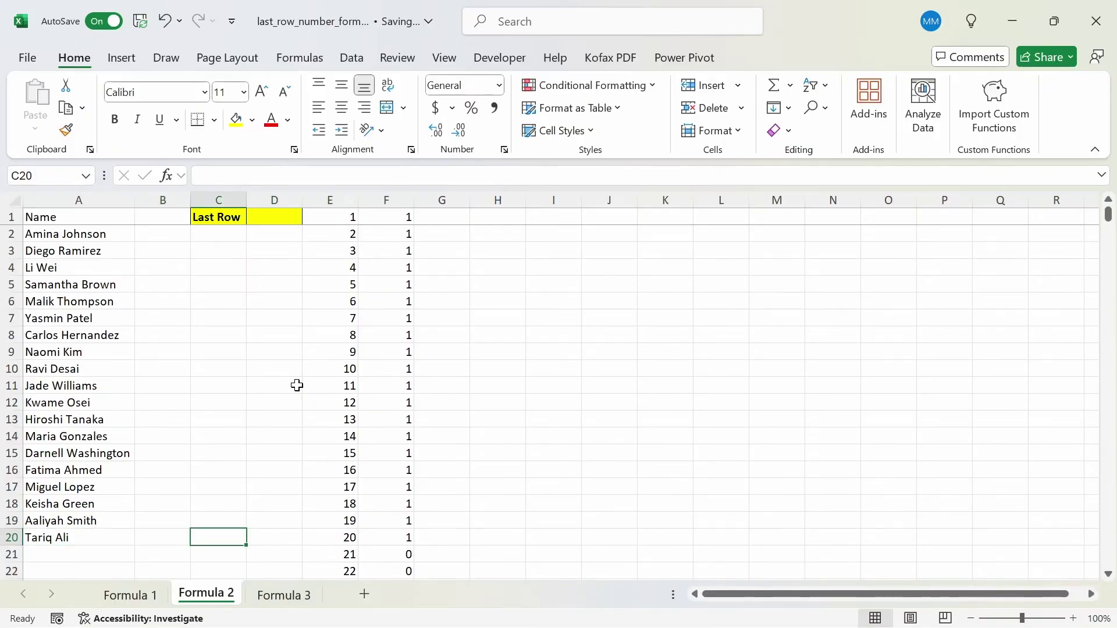
pyautogui.press('Right')
pyautogui.press('Right')
pyautogui.press('Right')
pyautogui.press('Left')
pyautogui.press('Down')
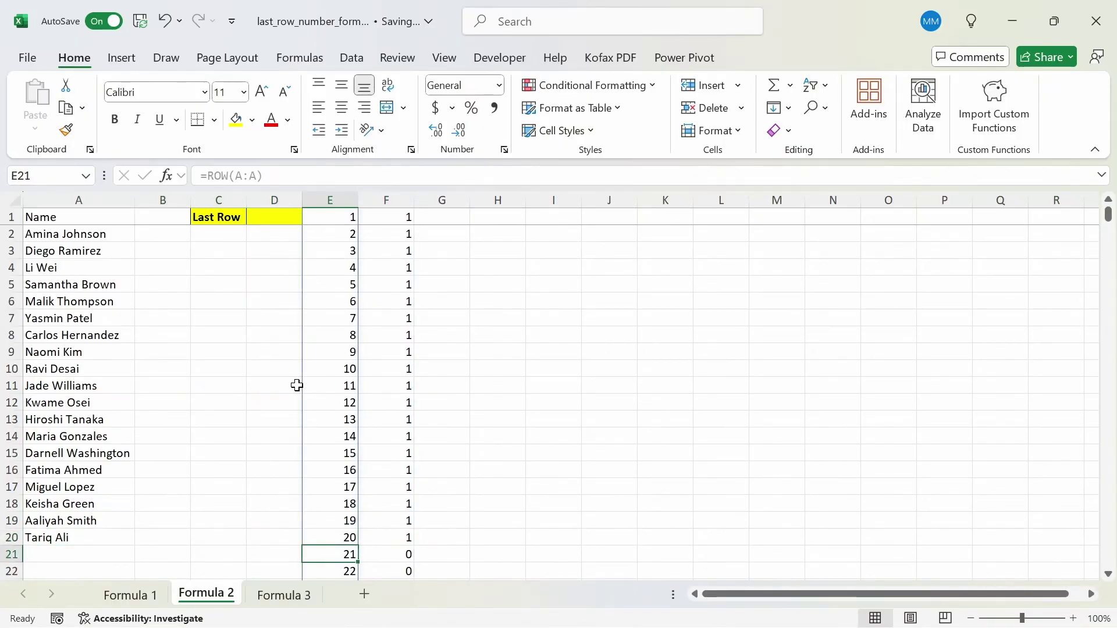
pyautogui.press('Right')
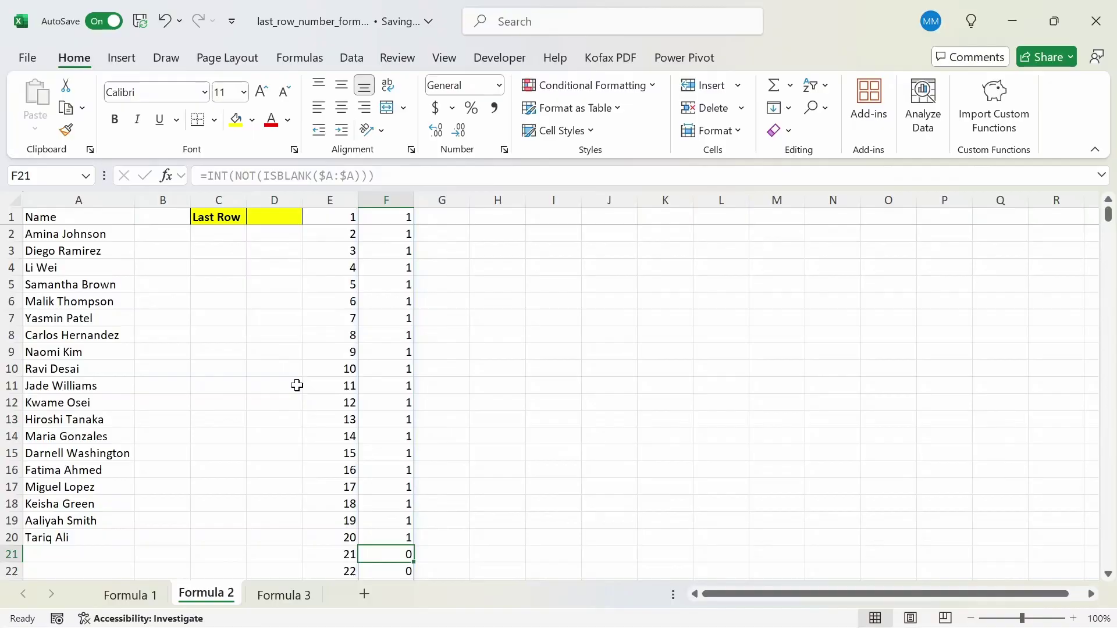
pyautogui.hotkey('ctrl', 'Up')
pyautogui.press('Right')
# Enter =E1#*F1# in G1 and review the spilled products down the column.
pyautogui.write('=')
pyautogui.press('Left')
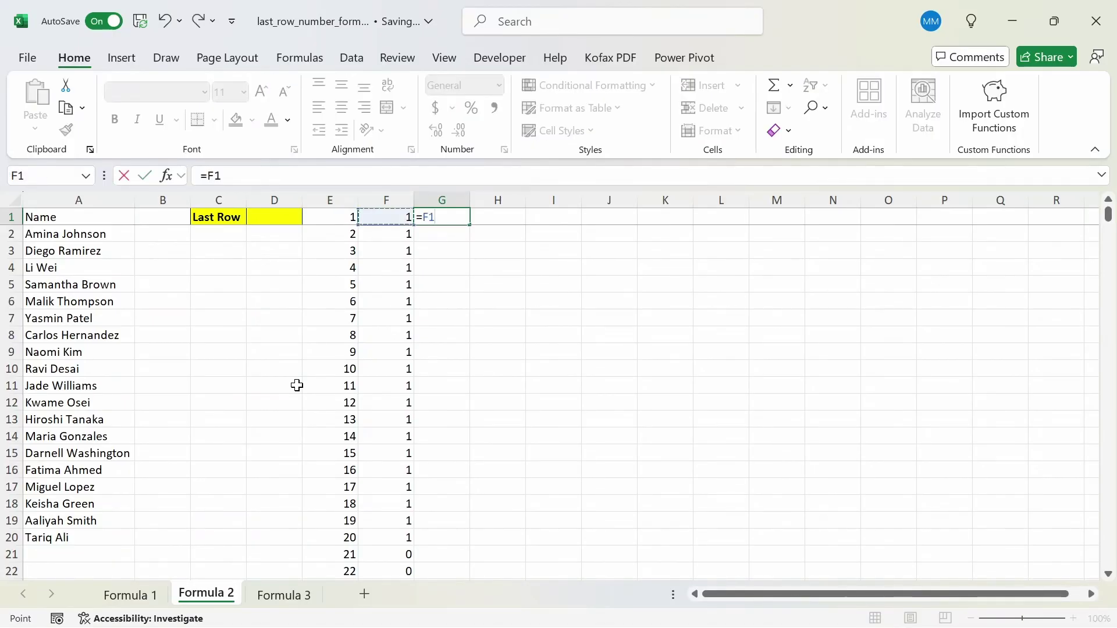
pyautogui.press('Left')
pyautogui.hotkey('ctrl', 'shift', 'Down')
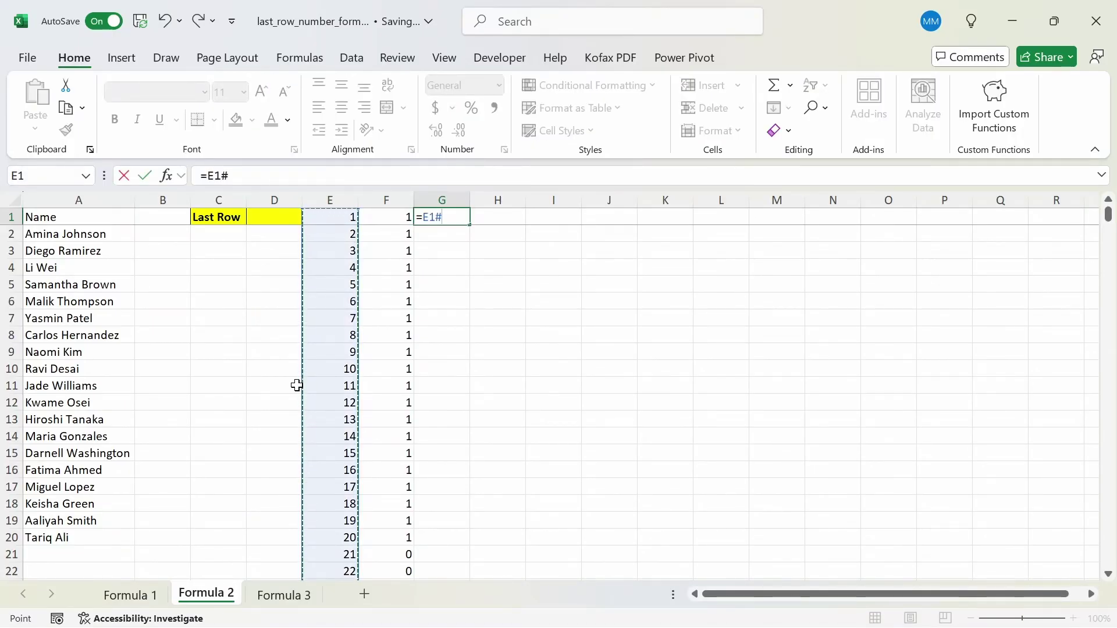
pyautogui.write('*')
pyautogui.press('Left')
pyautogui.hotkey('ctrl', 'shift', 'Down')
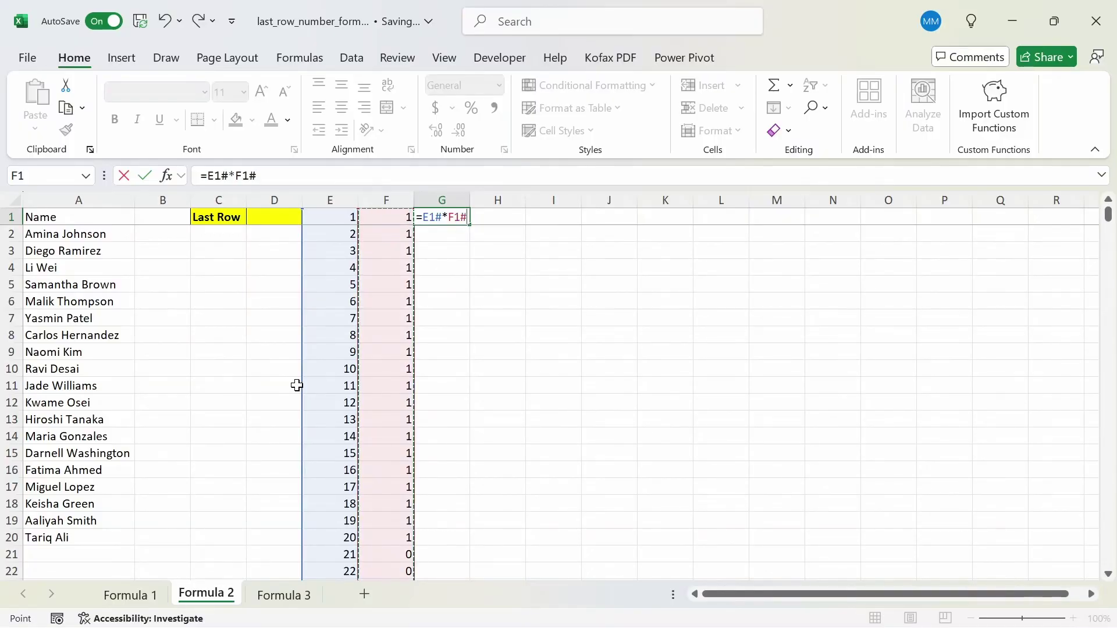
pyautogui.press('Return')
pyautogui.press('Up')
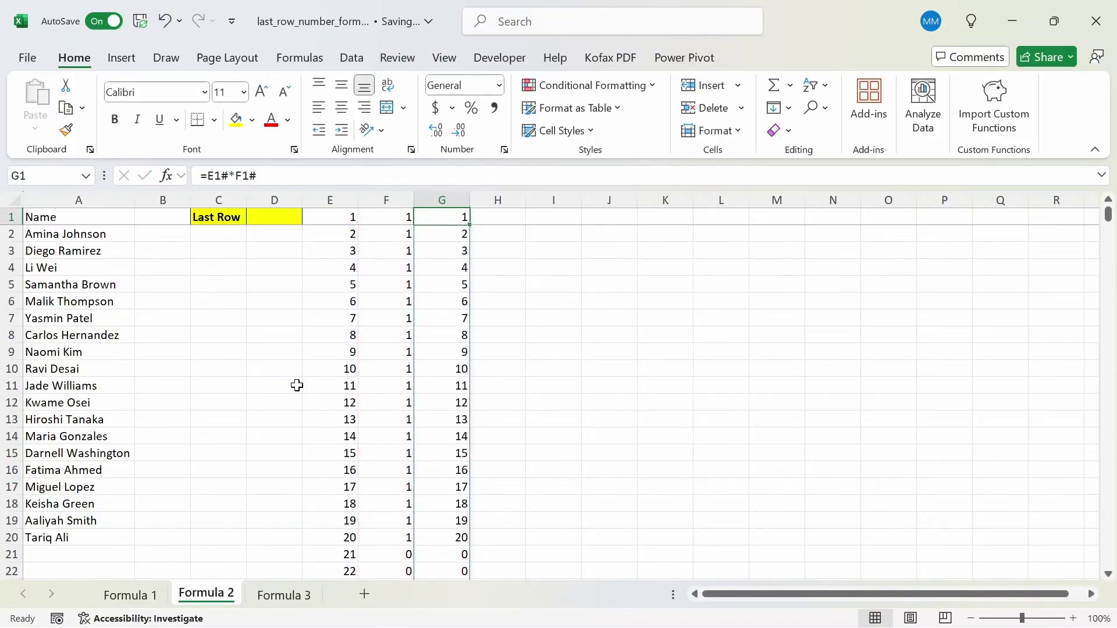
pyautogui.press('Down')
pyautogui.press('Down')
pyautogui.press('Down')
pyautogui.press('Down')
pyautogui.press('Down')
pyautogui.press('Down')
pyautogui.press('Down')
pyautogui.press('Down')
pyautogui.press('Down')
pyautogui.press('Down')
pyautogui.press('Down')
pyautogui.press('Down')
pyautogui.press('Down')
pyautogui.press('Down')
pyautogui.press('Down')
pyautogui.press('Down')
pyautogui.press('Down')
pyautogui.press('Down')
pyautogui.press('Down')
pyautogui.press('Down')
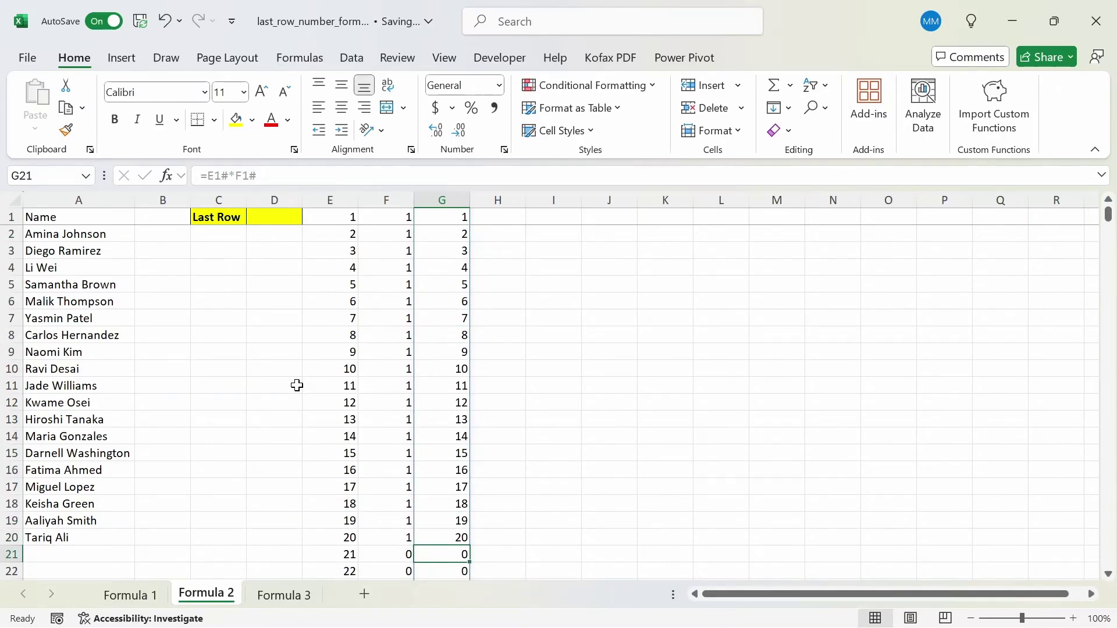
pyautogui.press('Down')
pyautogui.scroll(-3, 297, 385)
pyautogui.hotkey('ctrl', 'Up')
pyautogui.press('Down')
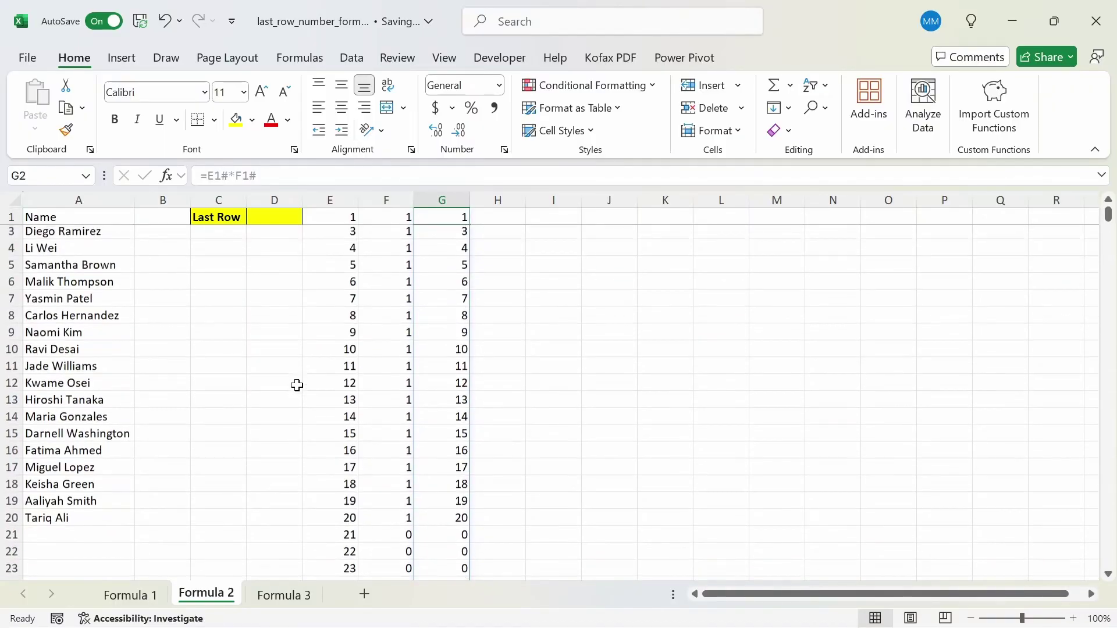
pyautogui.press('Up')
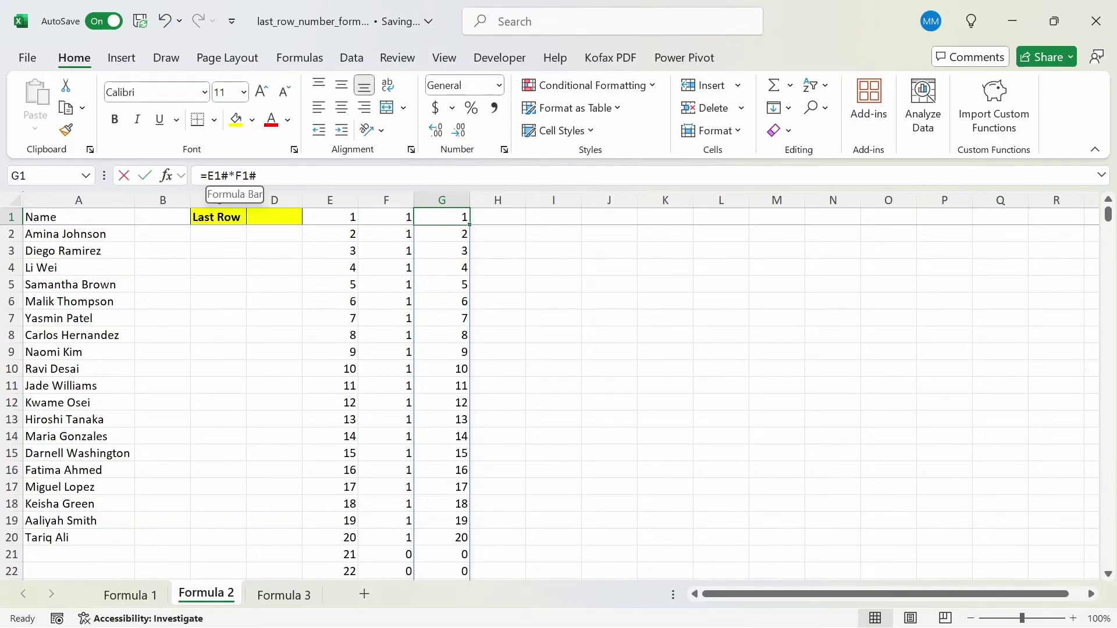
# Wrap G1's formula as =MAX(E1#*F1#) so it returns 20.
pyautogui.click(204, 175)
pyautogui.write('max')
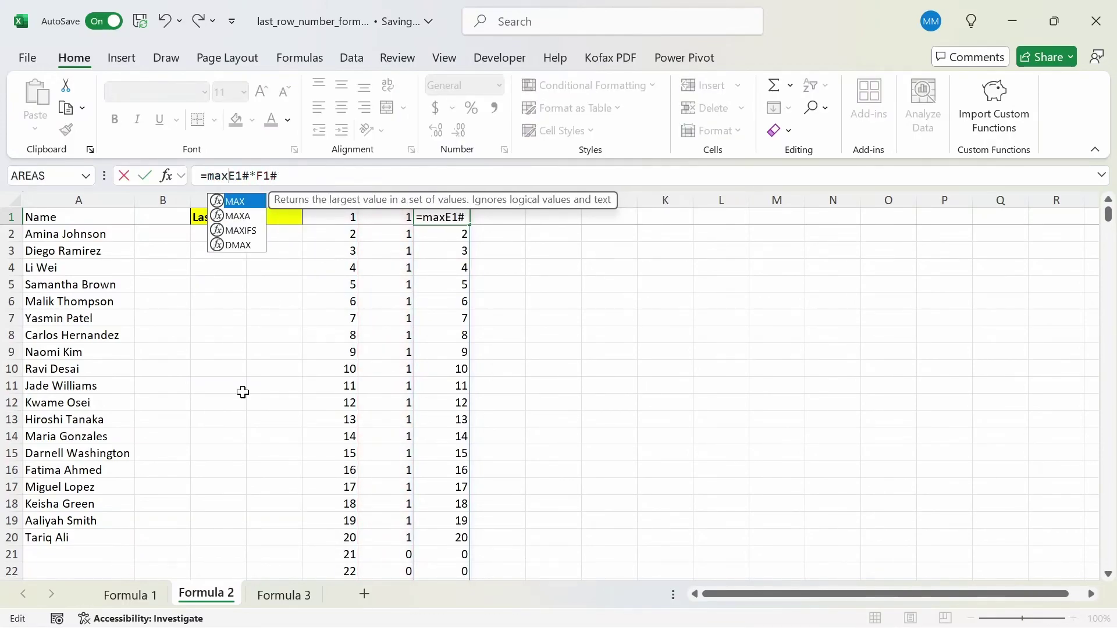
pyautogui.press('Tab')
pyautogui.hotkey('ctrl', 'Return')
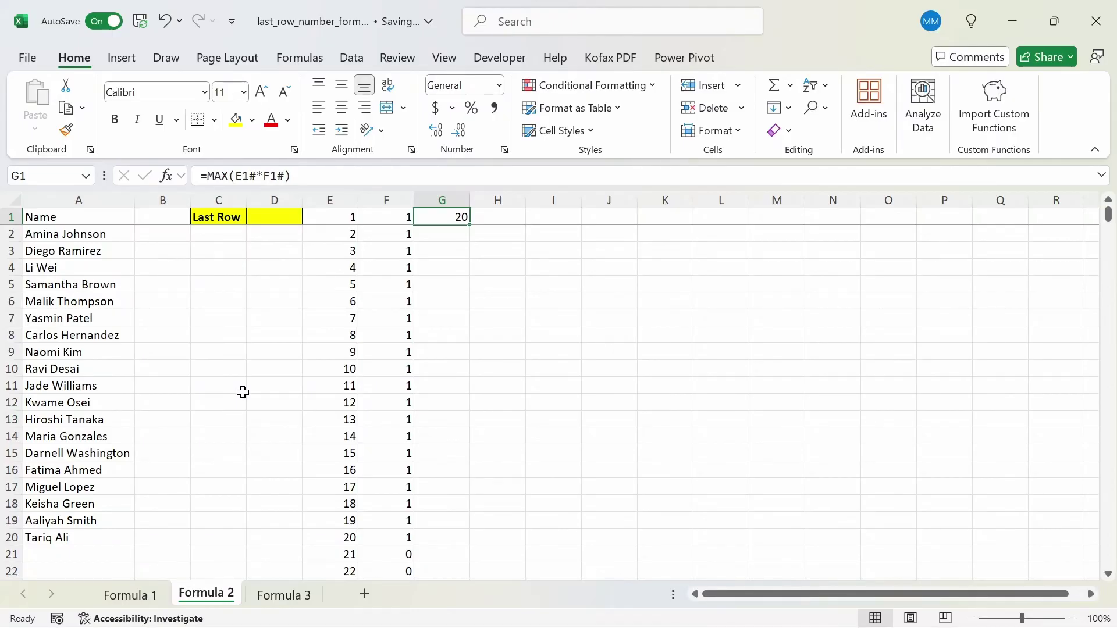
pyautogui.press('Left')
pyautogui.press('Left')
pyautogui.press('Left')
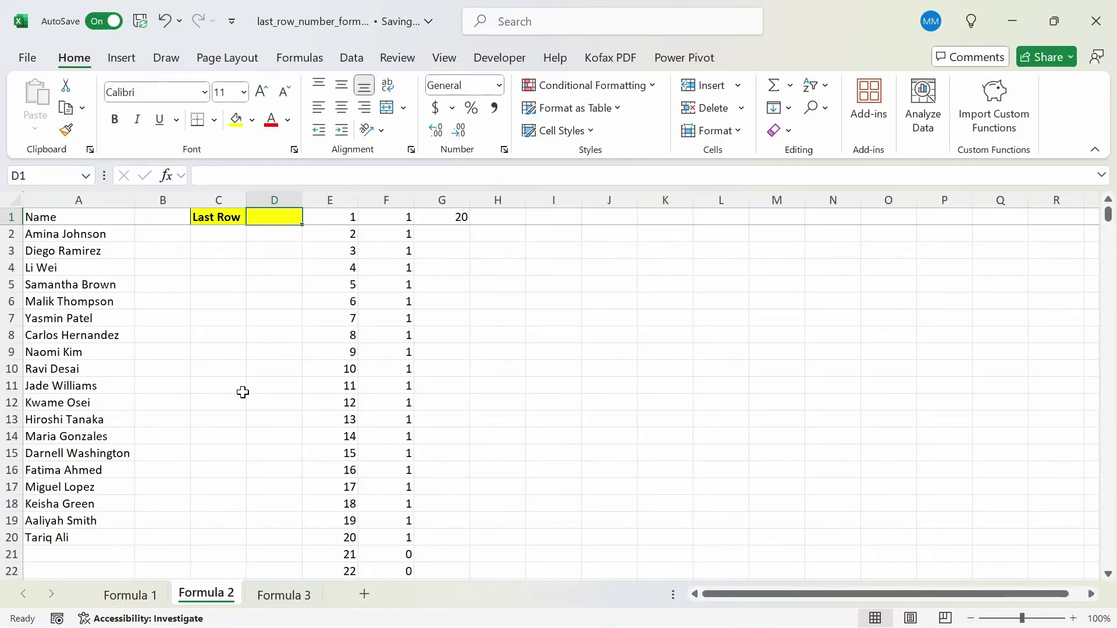
# Enter =MAX(ROW($A:$A) * NOT(ISBLANK(A:A))) in D1, returning 20.
pyautogui.write('=MAX(')
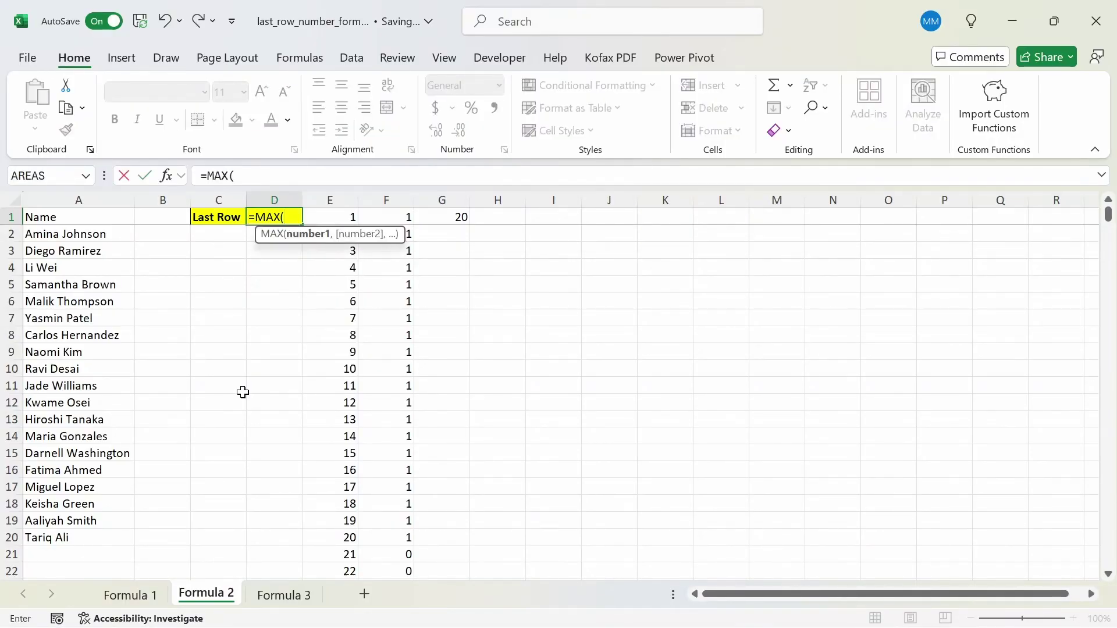
pyautogui.write('ROW(')
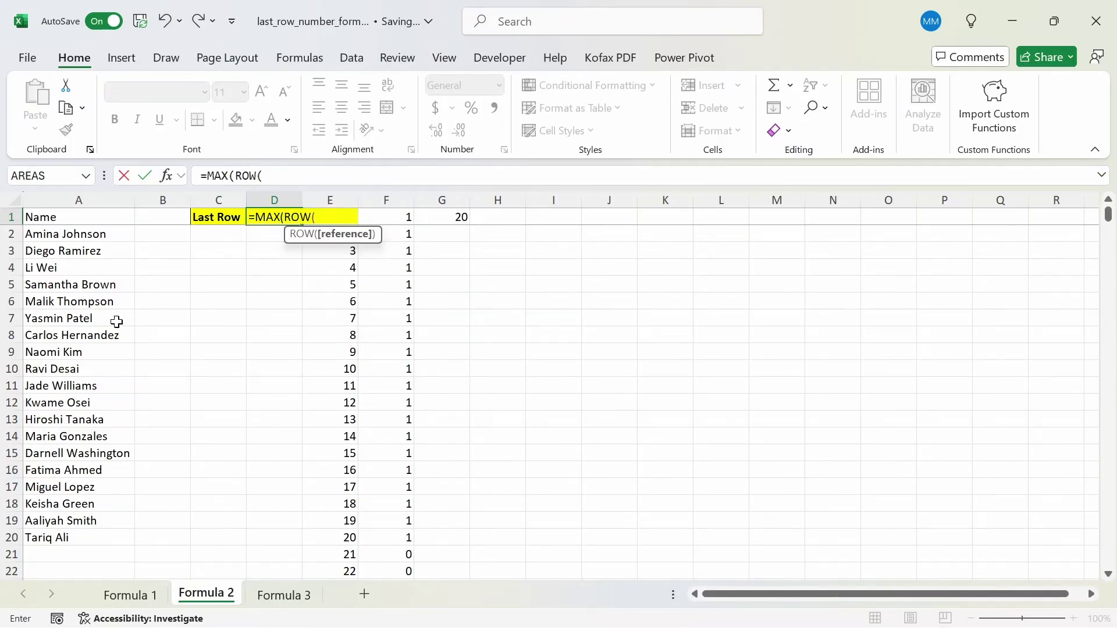
pyautogui.click(116, 321)
pyautogui.hotkey('ctrl', 'space')
pyautogui.press('F4')
pyautogui.write(') * ')
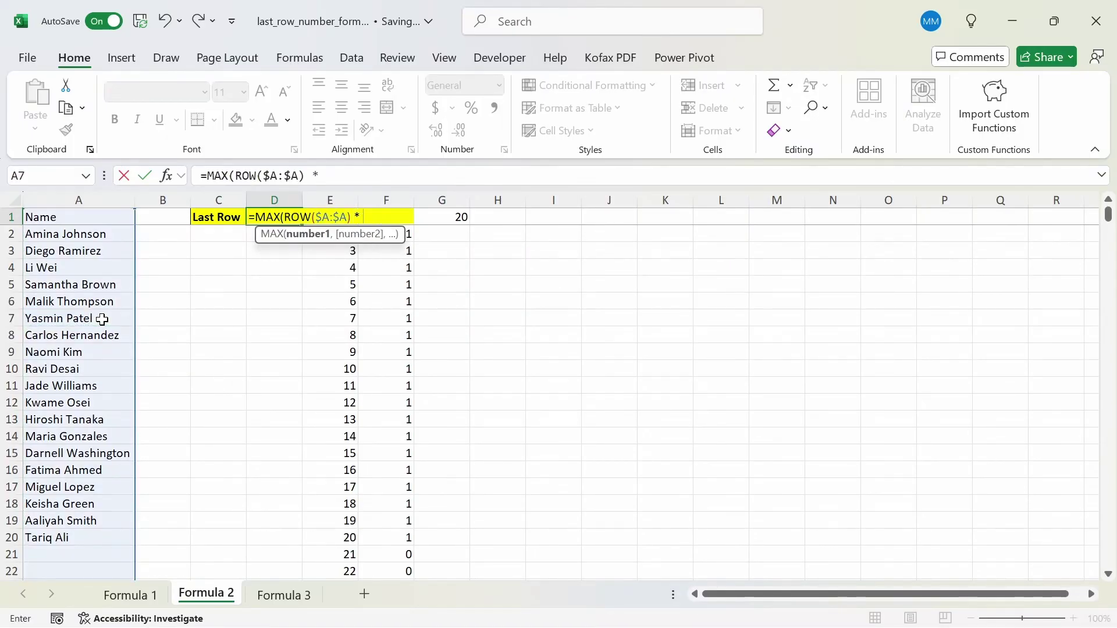
pyautogui.write('no')
pyautogui.press('Tab')
pyautogui.write('isb')
pyautogui.press('Tab')
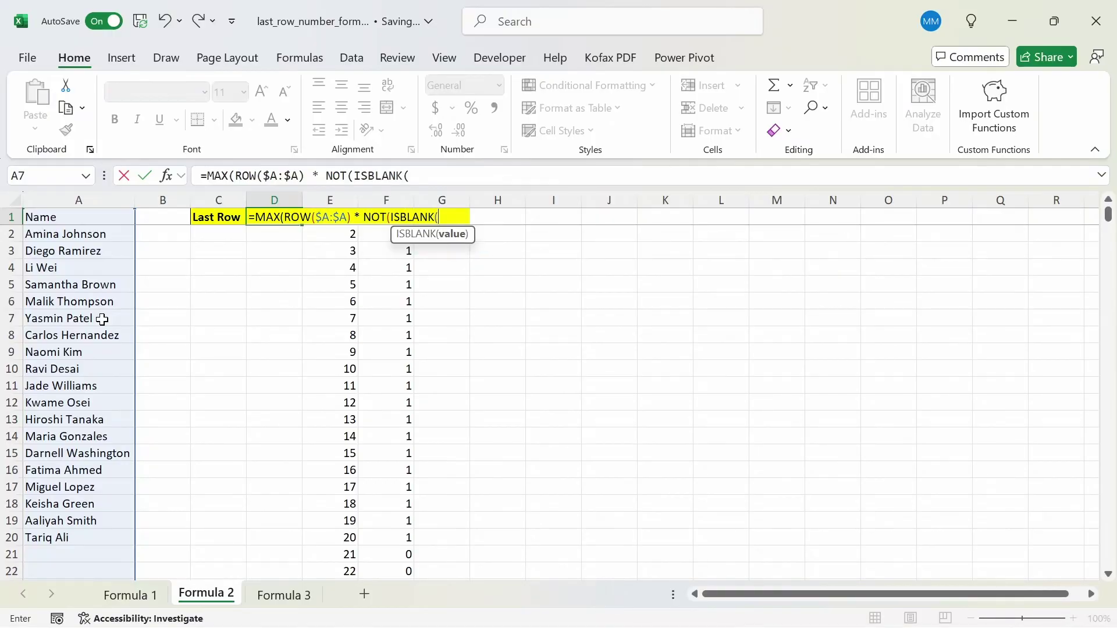
pyautogui.click(53, 303)
pyautogui.hotkey('ctrl', 'space')
pyautogui.write(')')
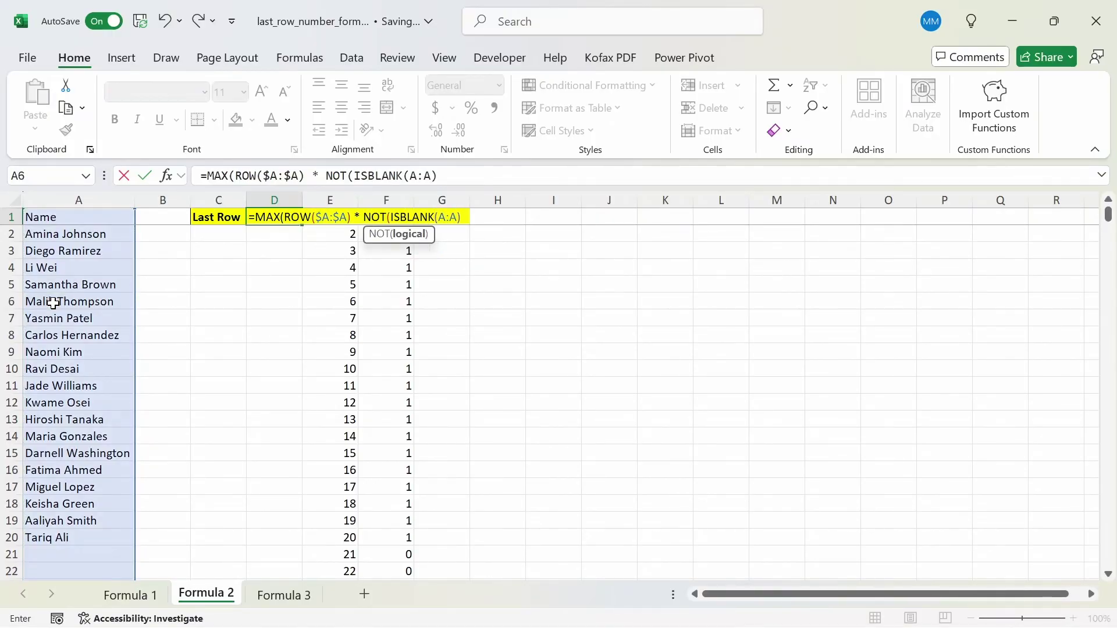
pyautogui.write('))')
pyautogui.press('Return')
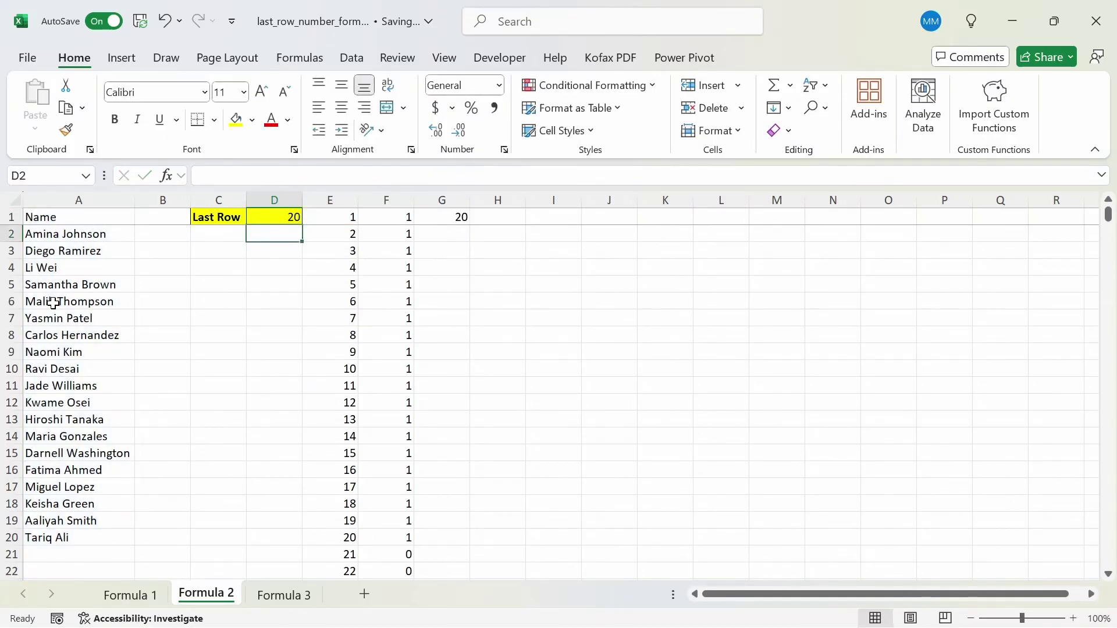
pyautogui.press('Up')
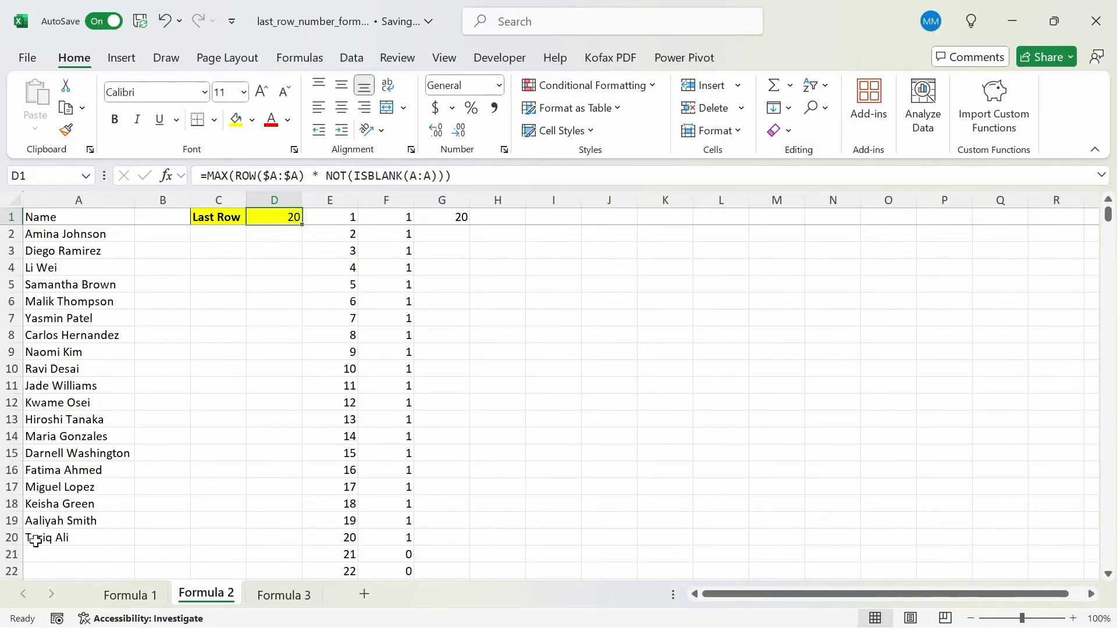
# Add test entries frre in A22 and efwfw in A23, then confirm D1 shows 23.
pyautogui.click(56, 568)
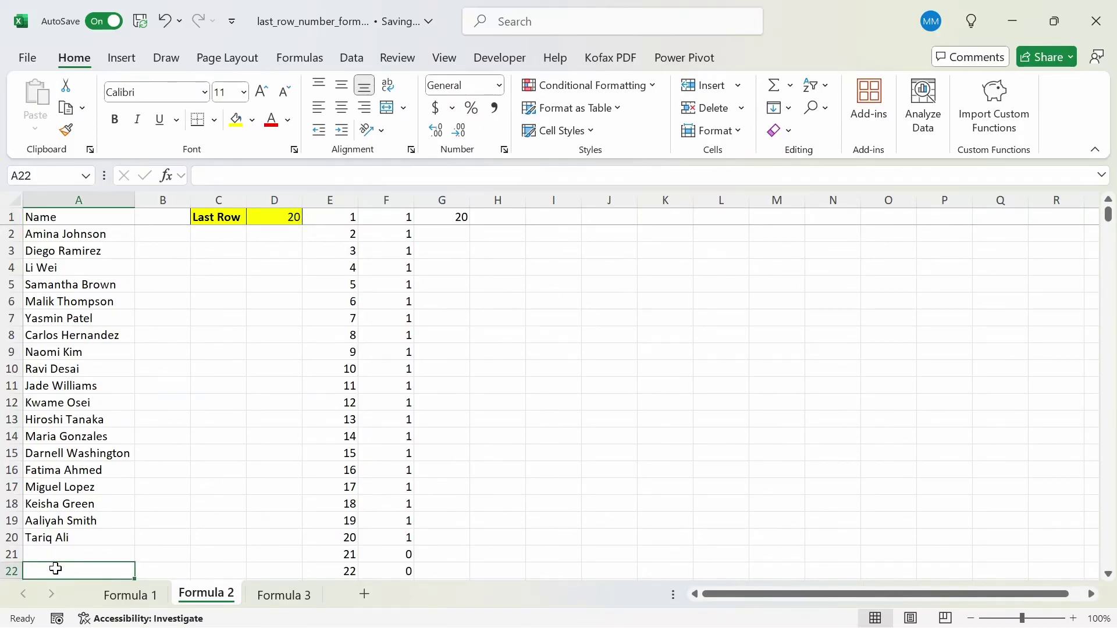
pyautogui.write('frre')
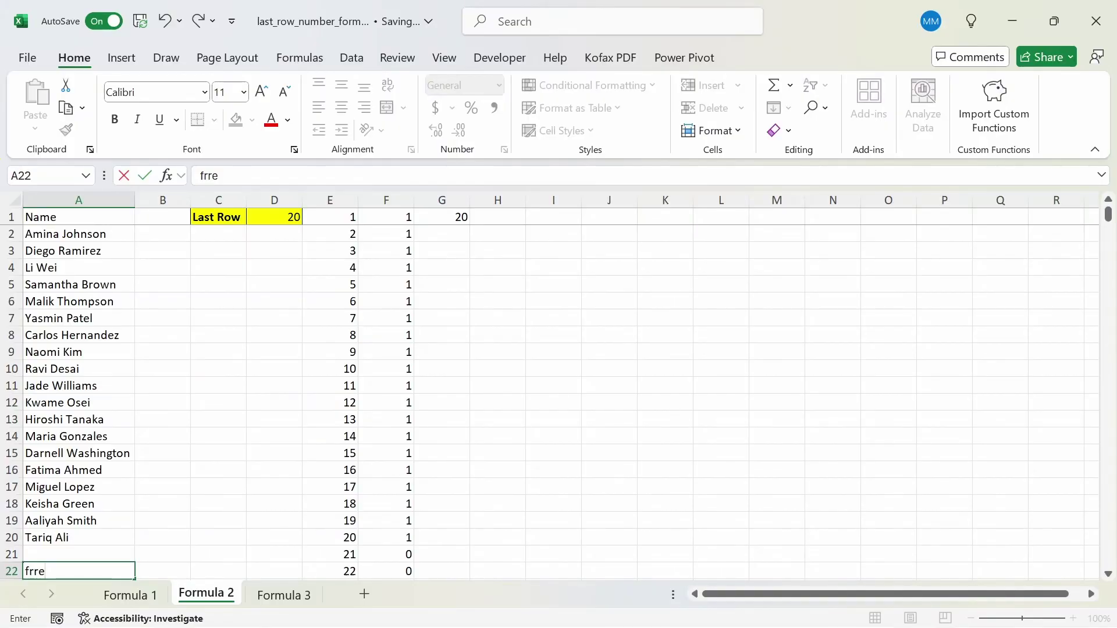
pyautogui.press('Return')
pyautogui.click(94, 552)
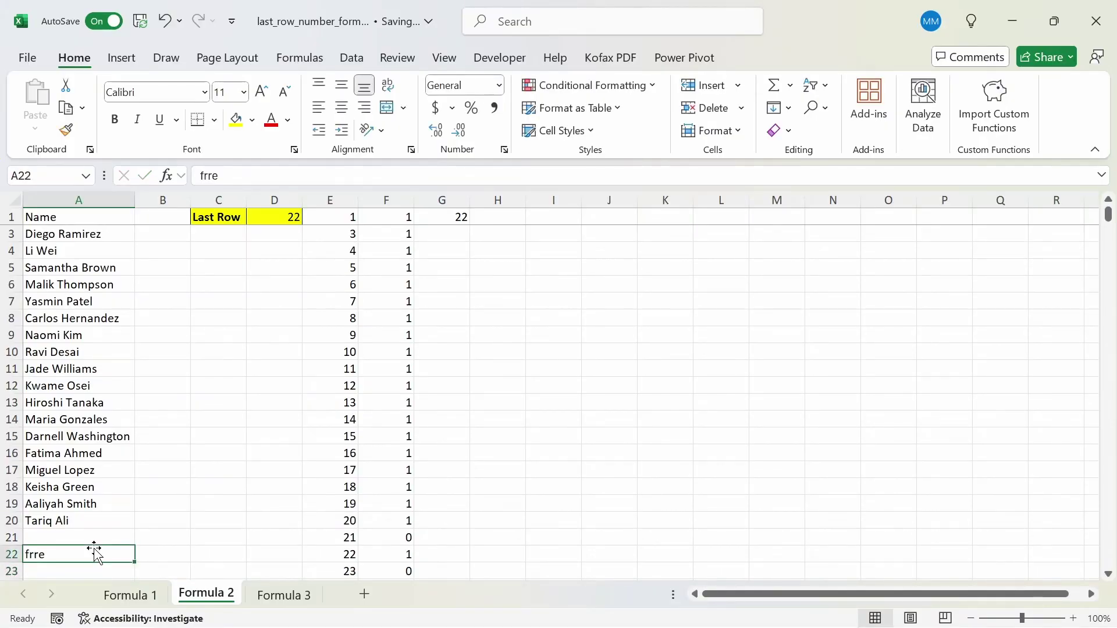
pyautogui.press('Return')
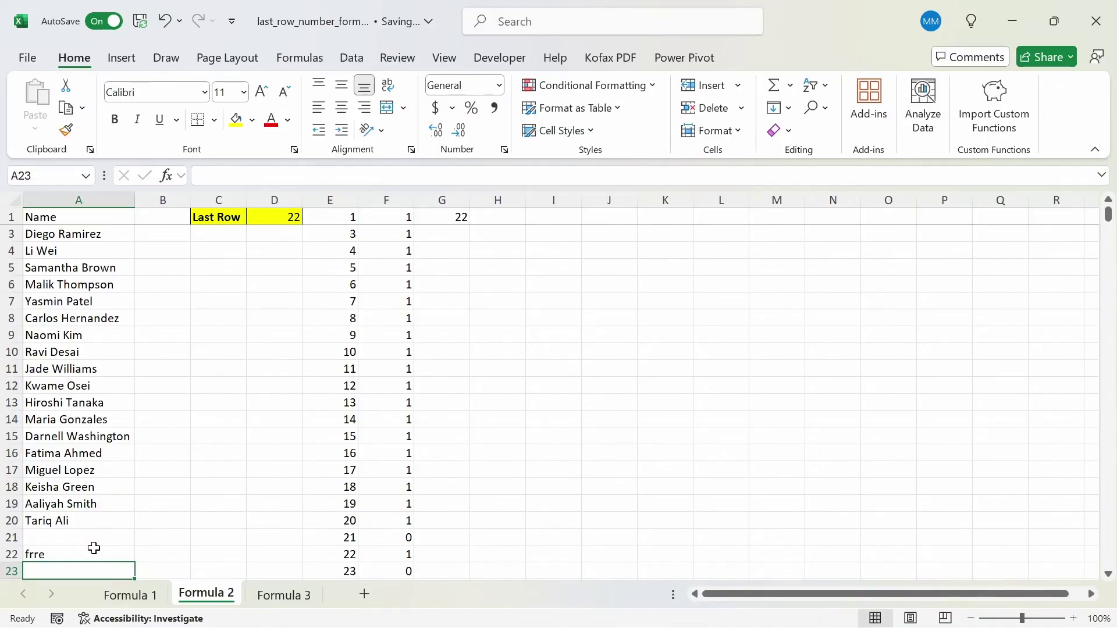
pyautogui.press('Up')
pyautogui.press('Up')
pyautogui.press('Down')
pyautogui.press('Down')
pyautogui.write('efwfw')
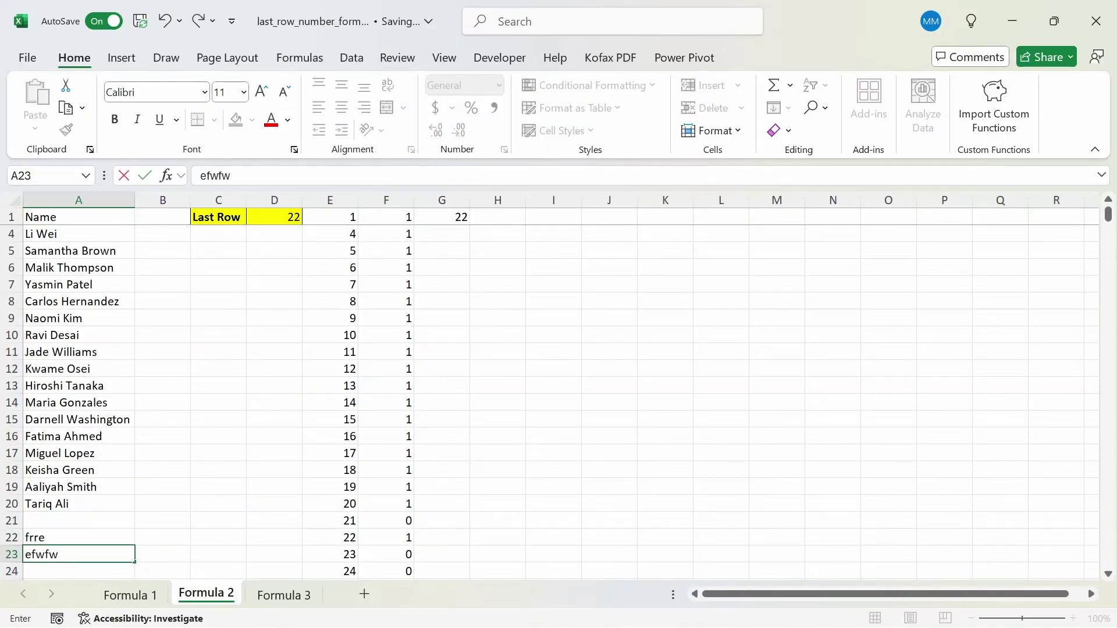
pyautogui.click(94, 545)
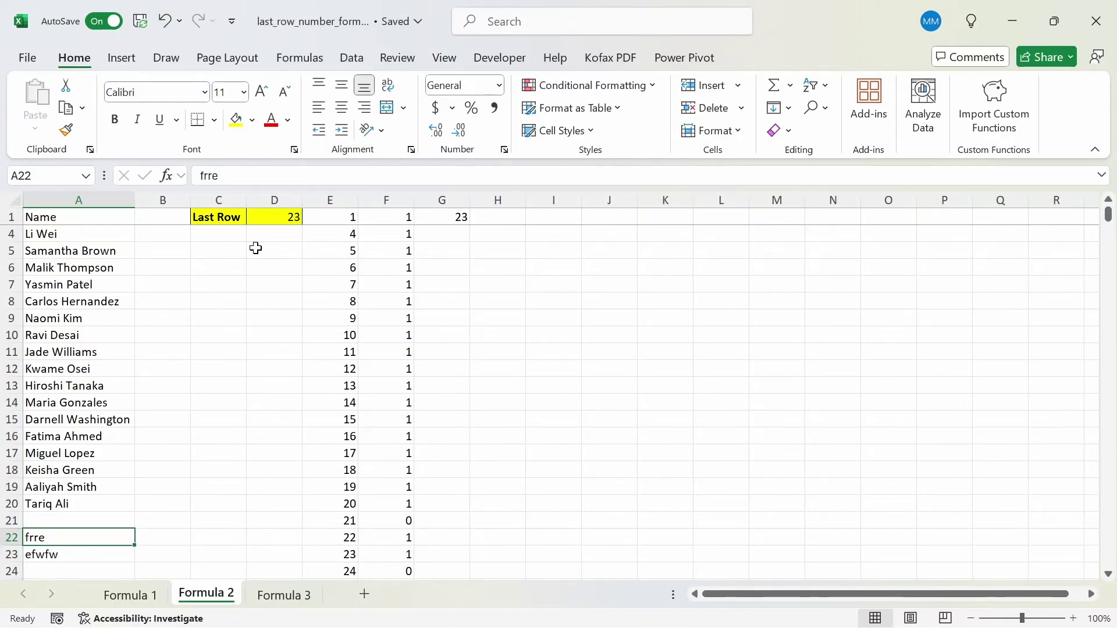
pyautogui.click(281, 215)
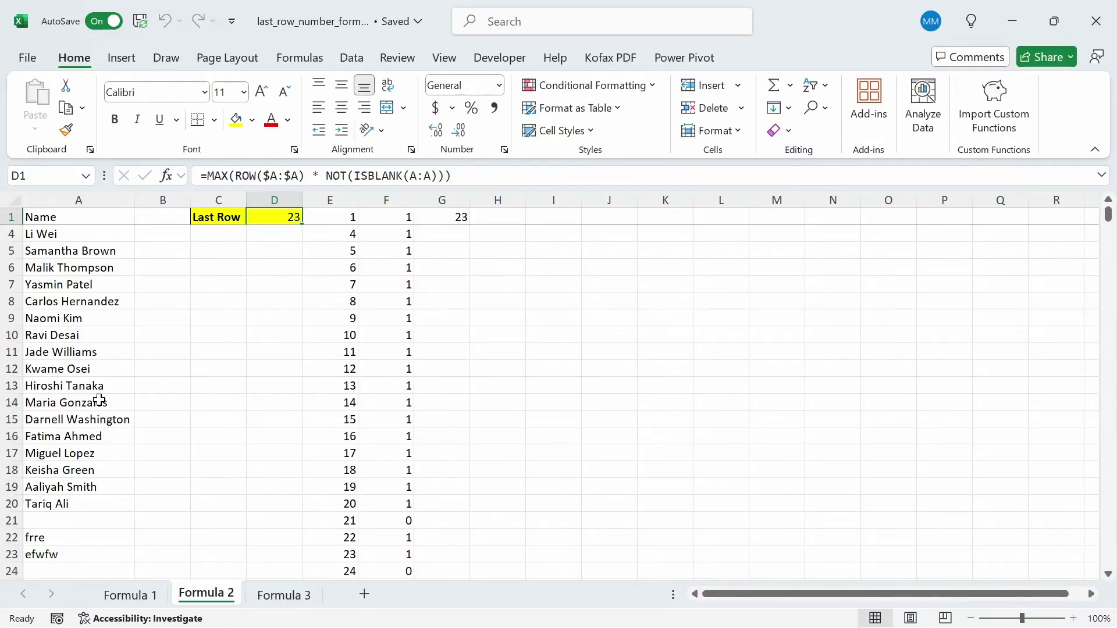
# On the Formula 3 sheet, enter =LOOKUP(2, 1/($A:$A<>""), ROW($A:$A)) in D1, returning 20.
pyautogui.click(289, 602)
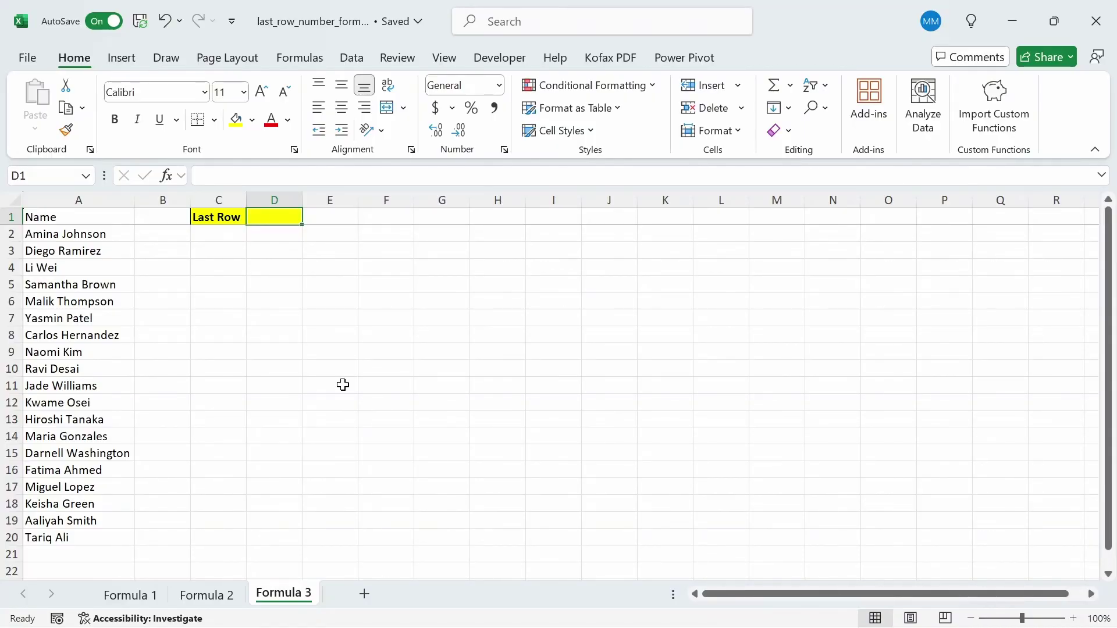
pyautogui.write('=loo')
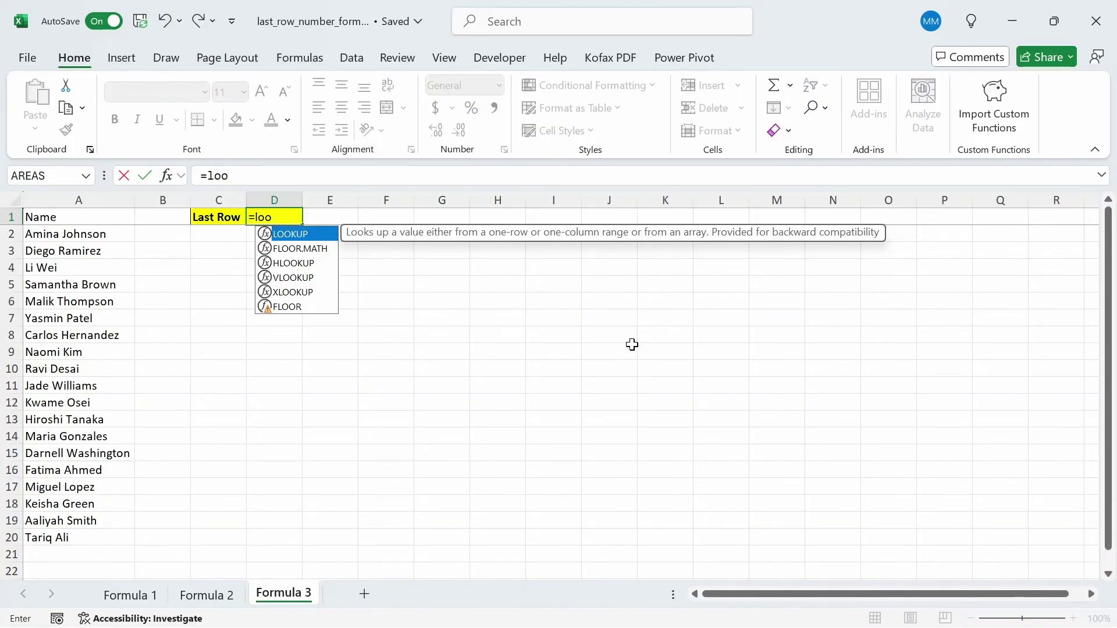
pyautogui.press('Tab')
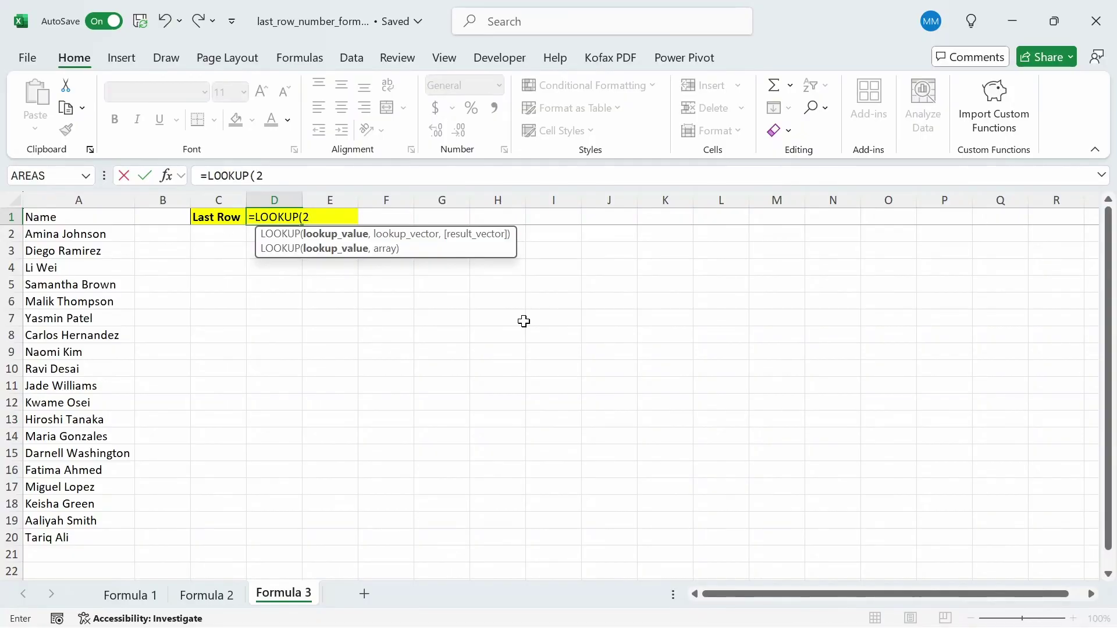
pyautogui.write(',')
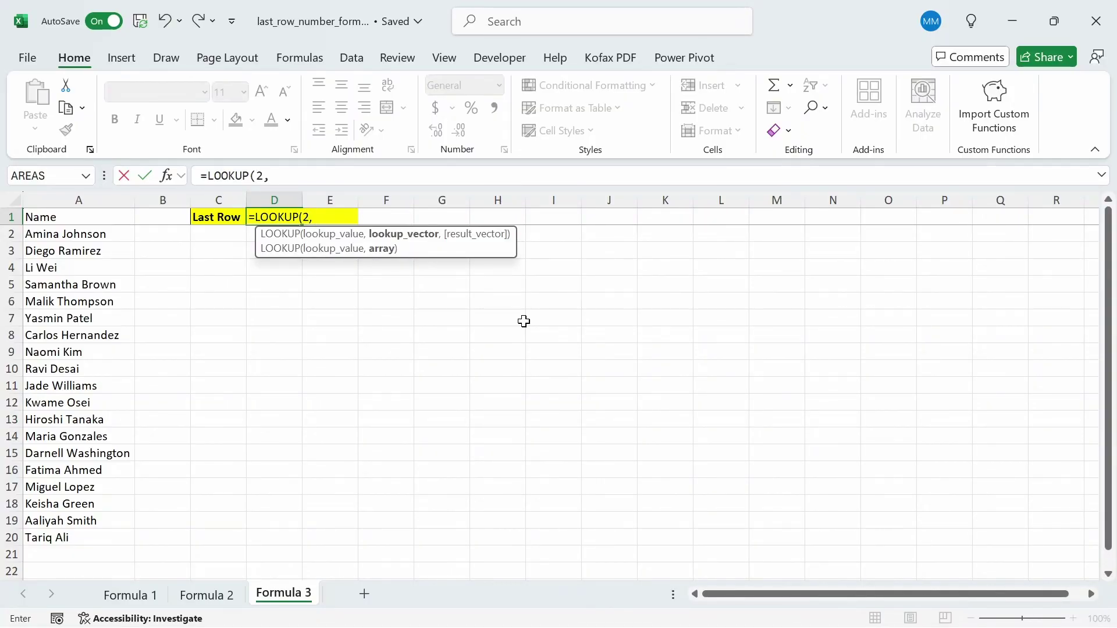
pyautogui.write(' 1/(')
pyautogui.click(80, 274)
pyautogui.hotkey('ctrl', 'space')
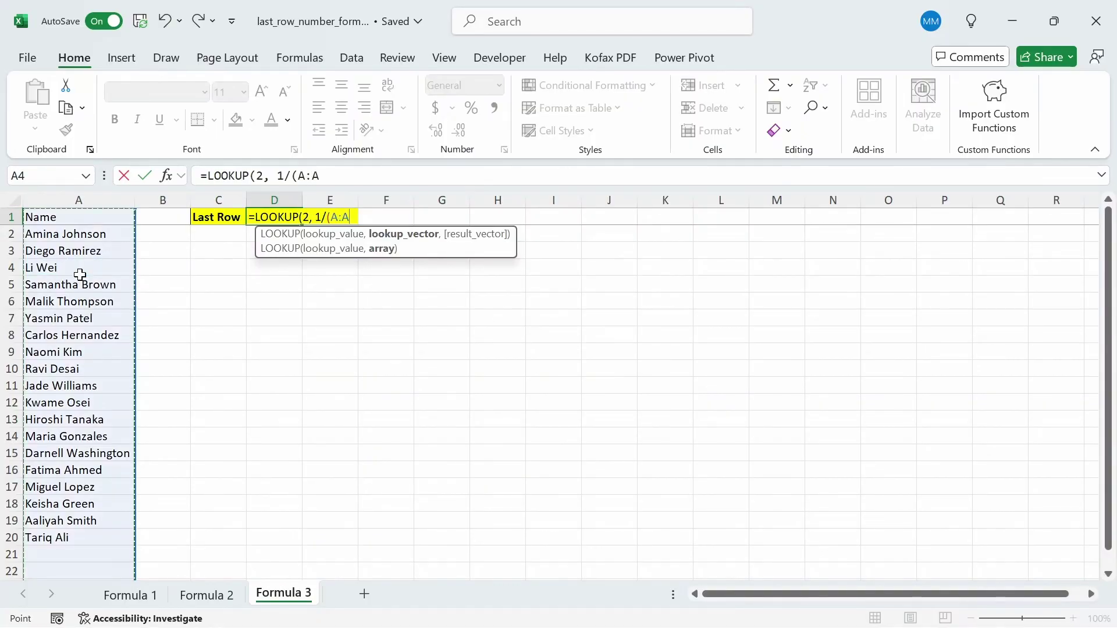
pyautogui.press('F4')
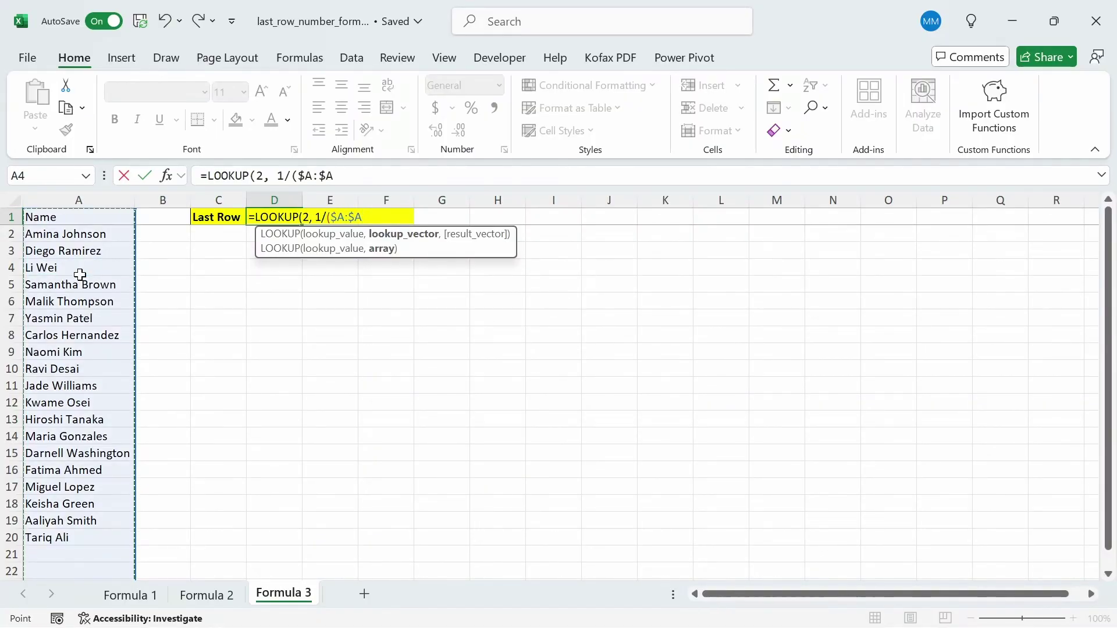
pyautogui.write('<>')
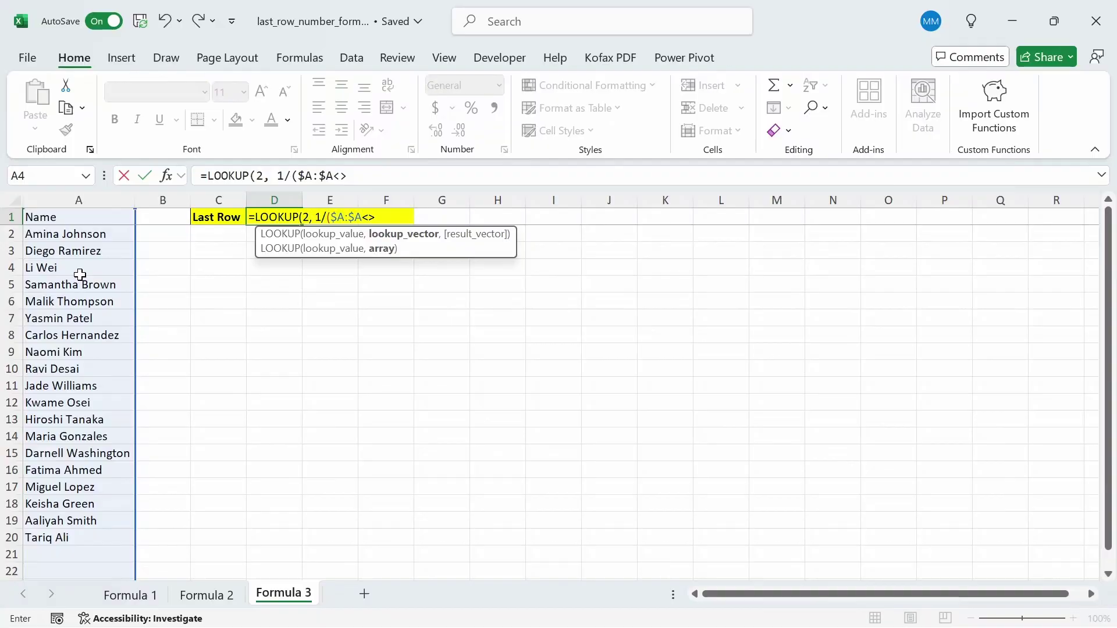
pyautogui.write('""),')
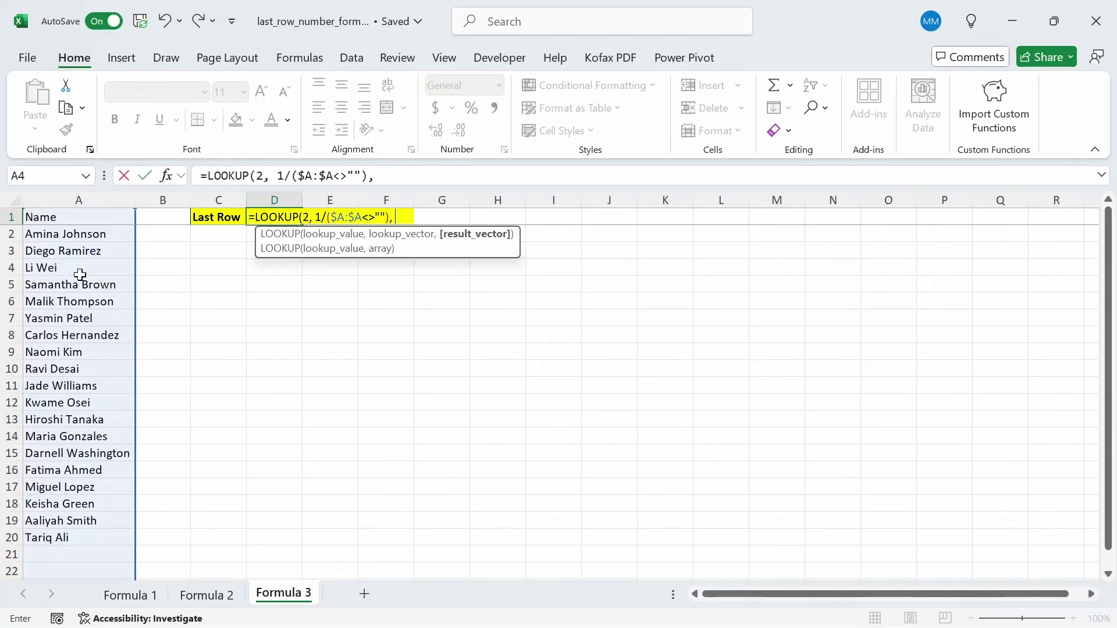
pyautogui.write(' ROW(')
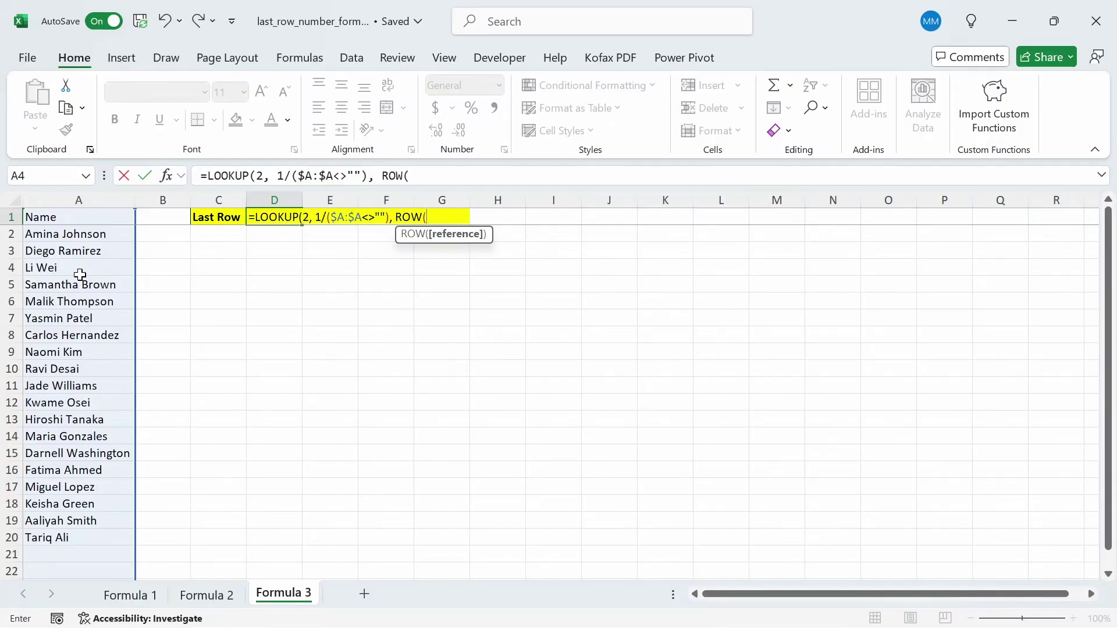
pyautogui.click(79, 274)
pyautogui.hotkey('ctrl', 'space')
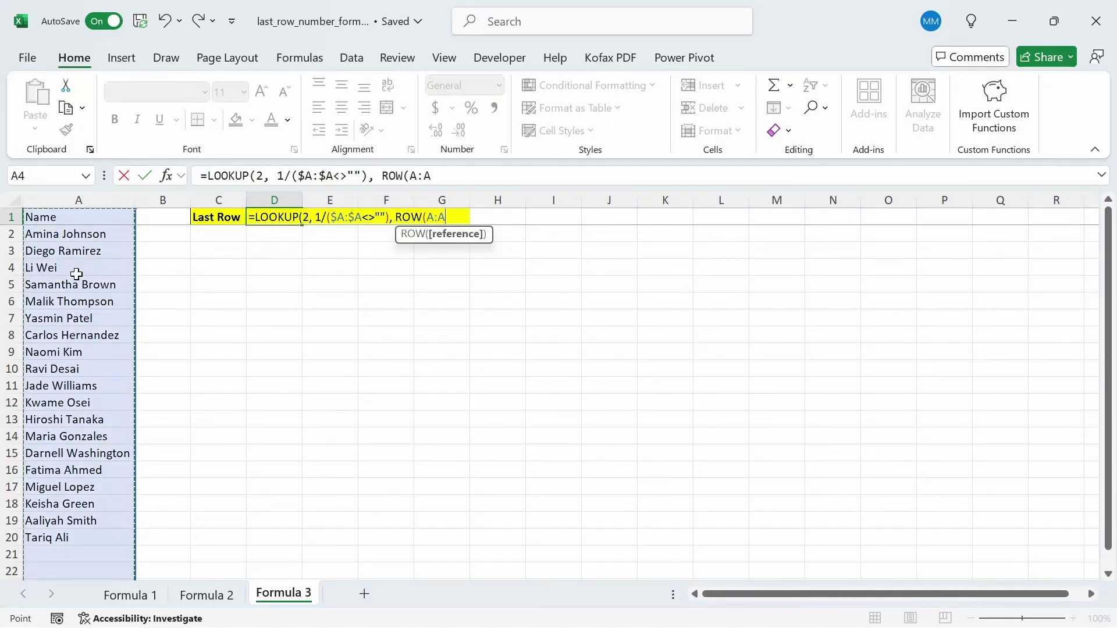
pyautogui.press('F4')
pyautogui.write(')')
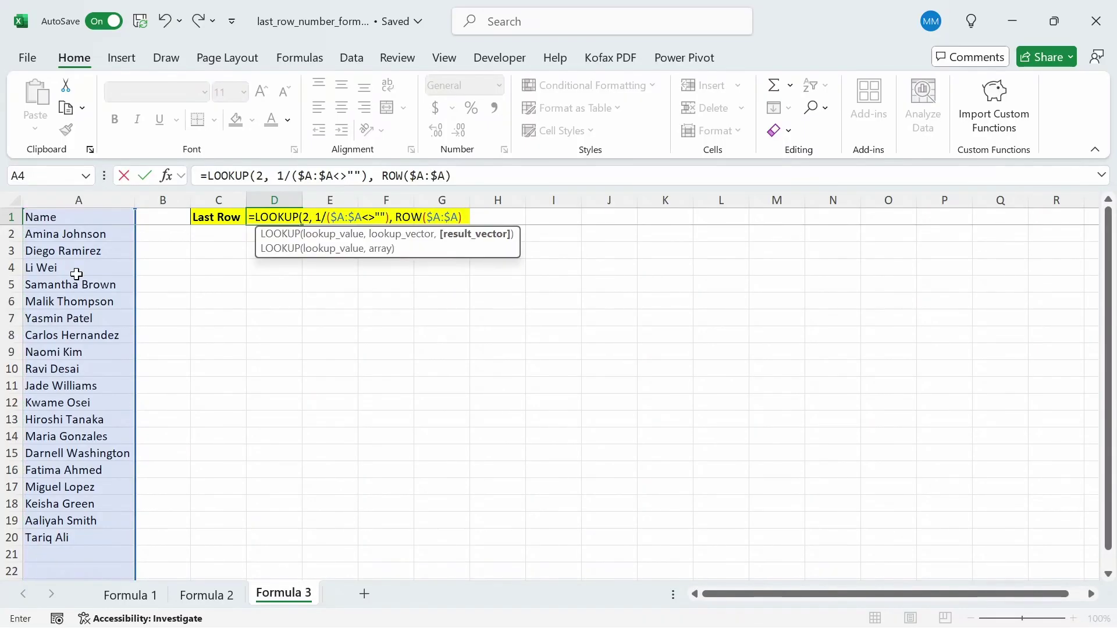
pyautogui.write(')')
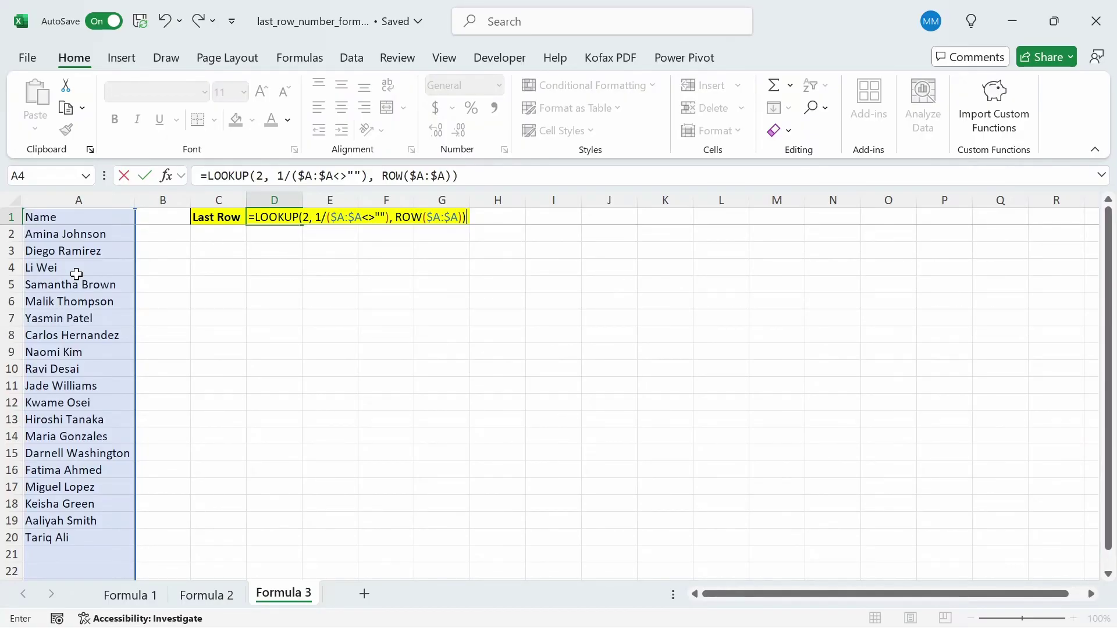
pyautogui.hotkey('ctrl', 'Return')
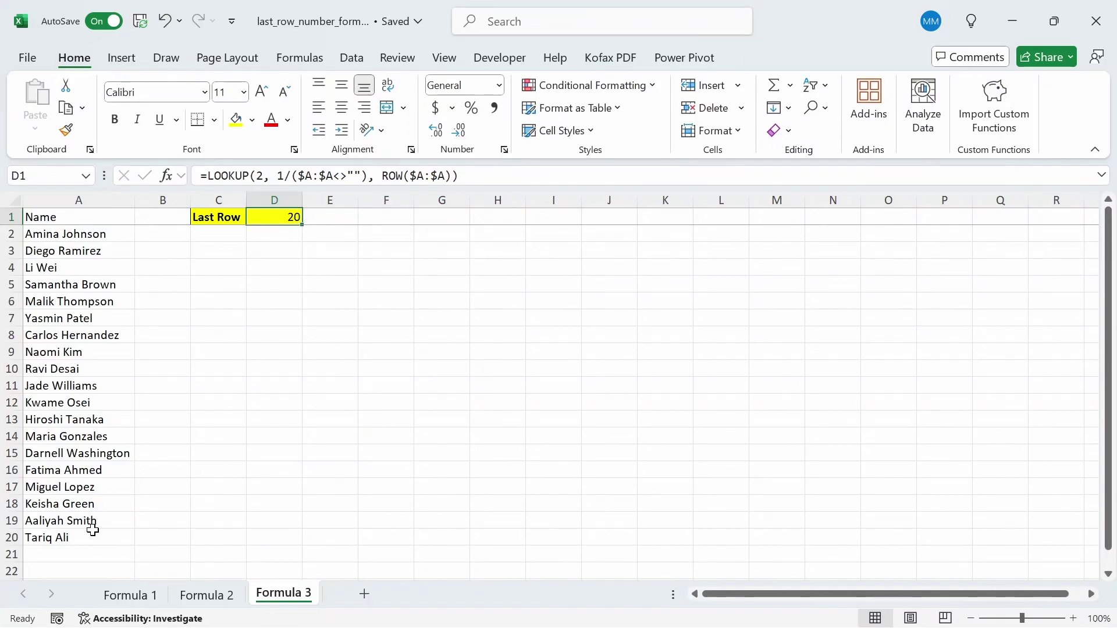
# Enter test value 'sdf' in A21 and 43543 in A23, then confirm D1 now shows 23.
pyautogui.click(68, 556)
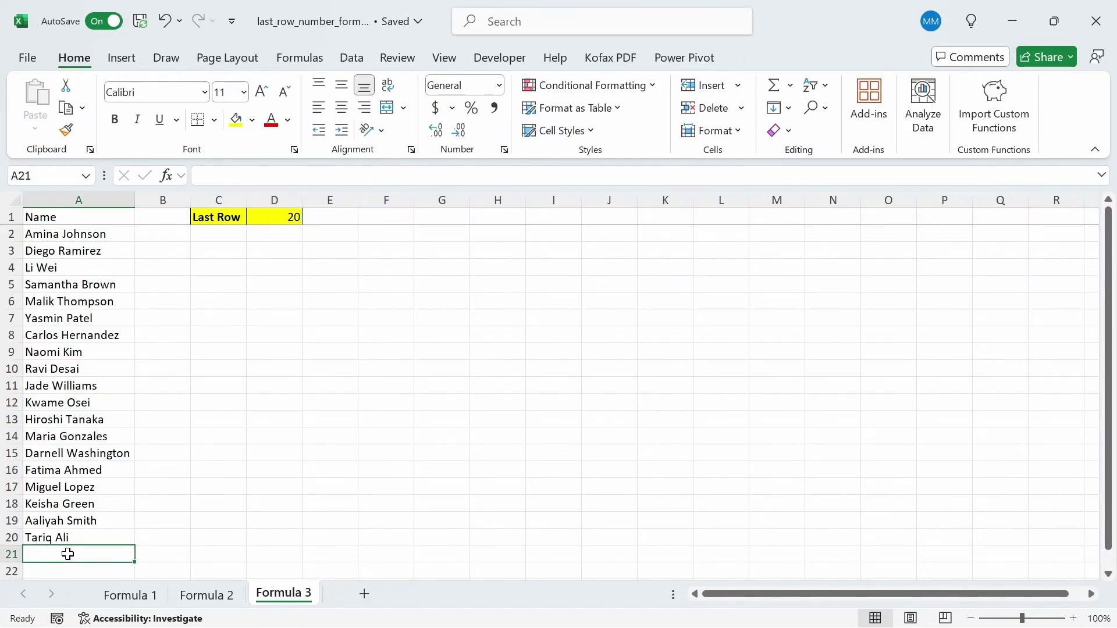
pyautogui.write('sdfdfs')
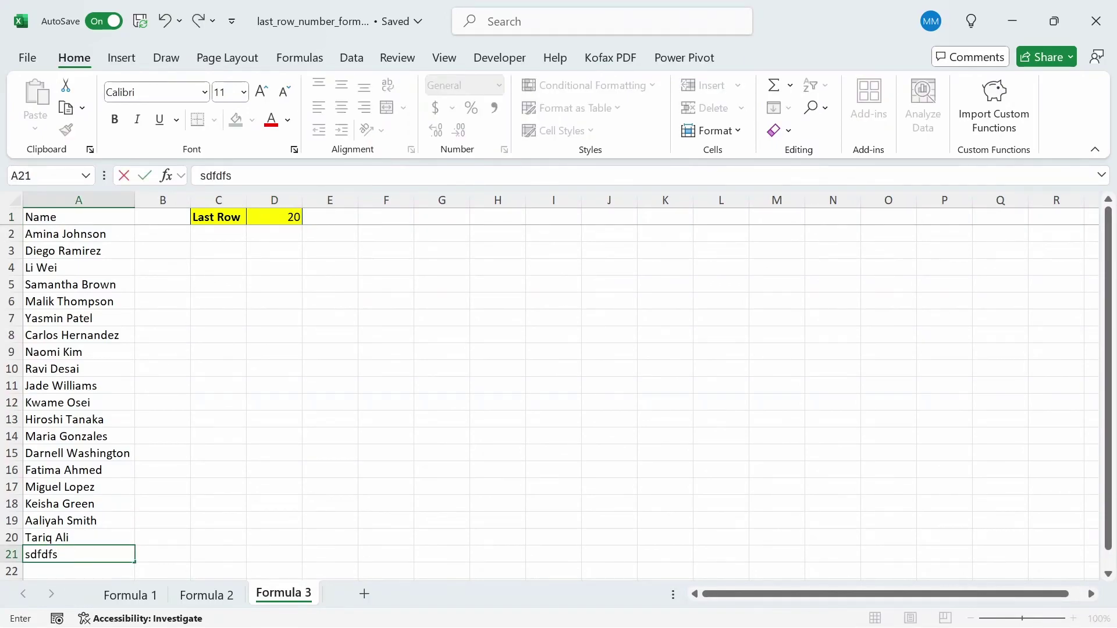
pyautogui.press('Return')
pyautogui.press('Return')
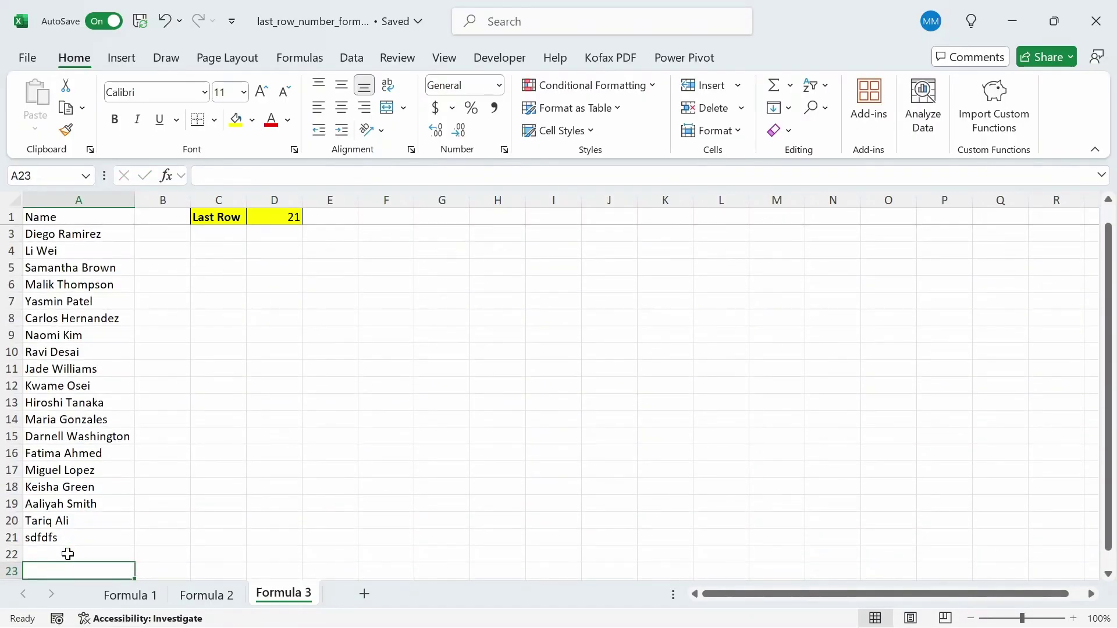
pyautogui.click(67, 554)
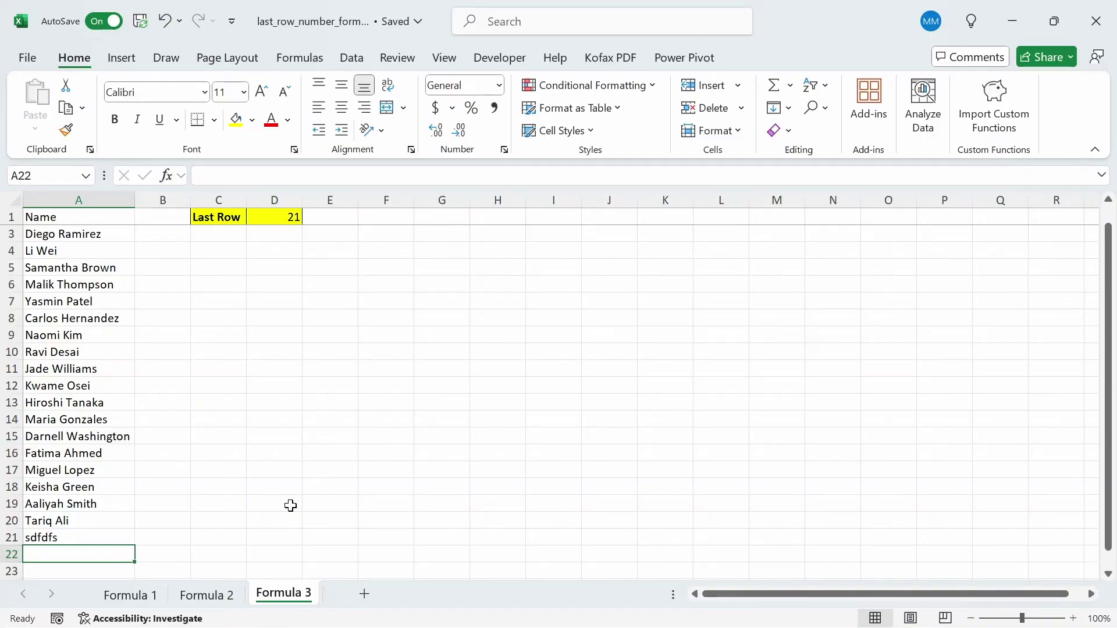
pyautogui.press('Down')
pyautogui.write('43543')
pyautogui.press('Return')
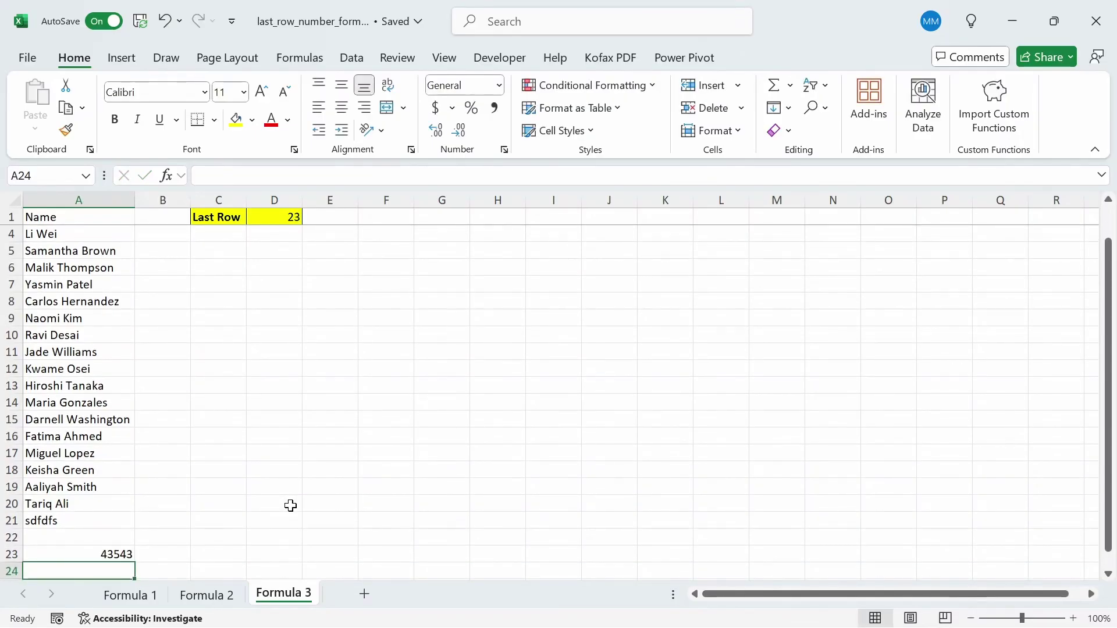
pyautogui.click(73, 554)
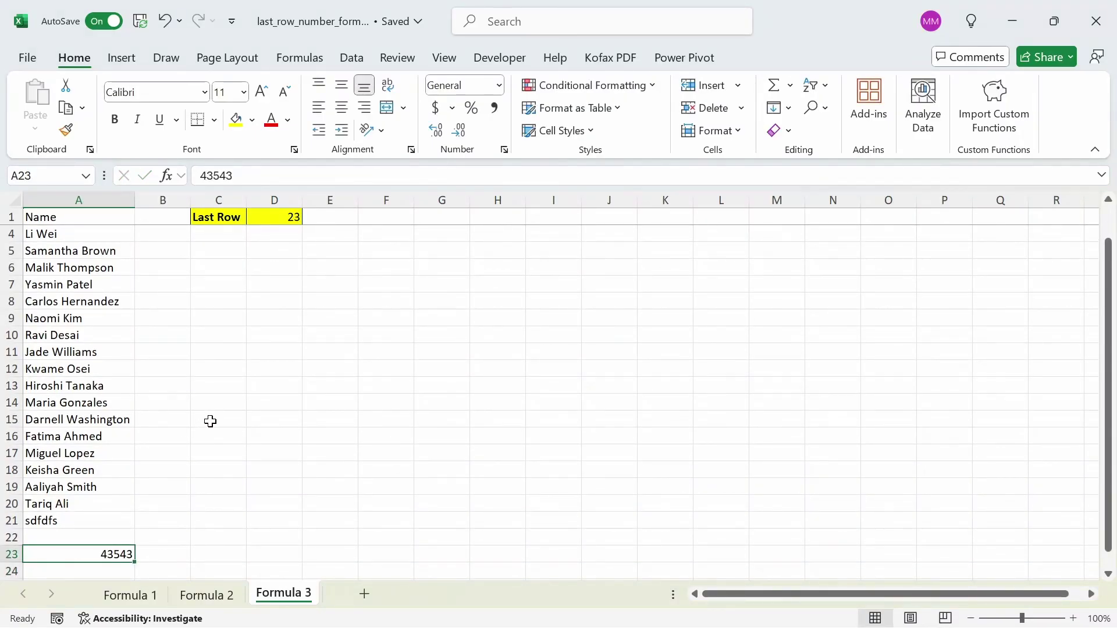
pyautogui.click(297, 218)
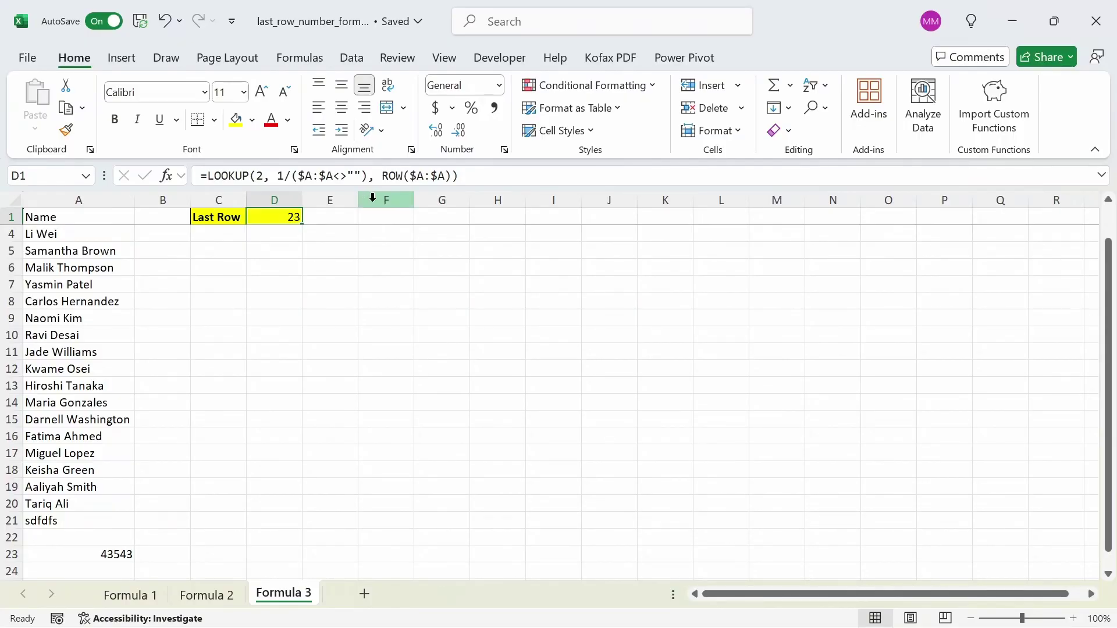
# Enter =$A:$A<>"" in F1, spilling TRUE for rows 1–21 and FALSE at row 22.
pyautogui.click(379, 221)
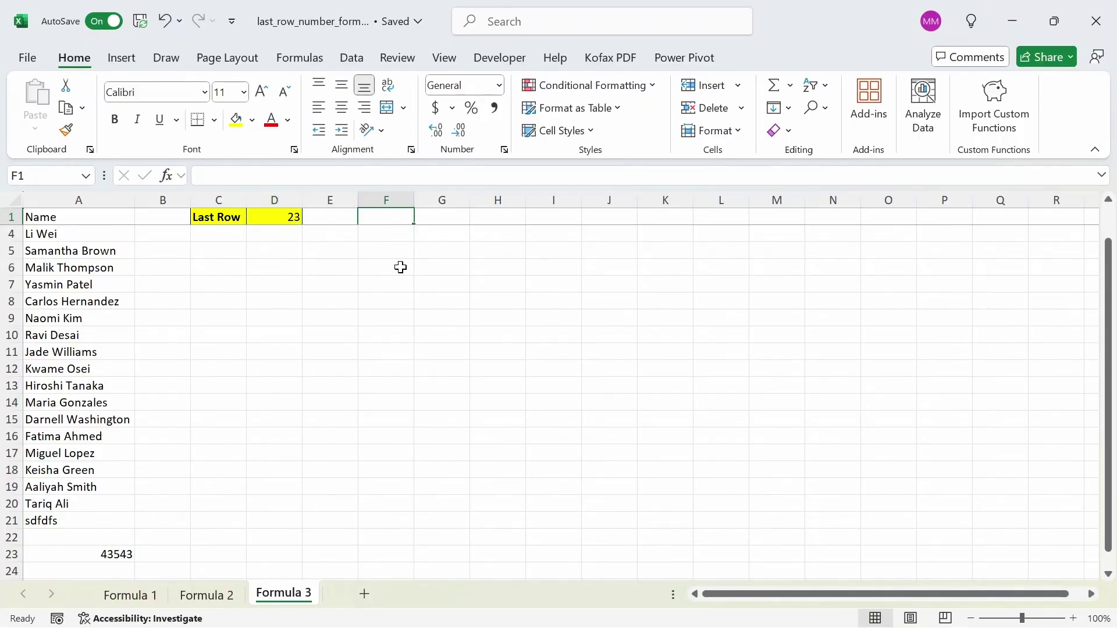
pyautogui.scroll(1, 401, 267)
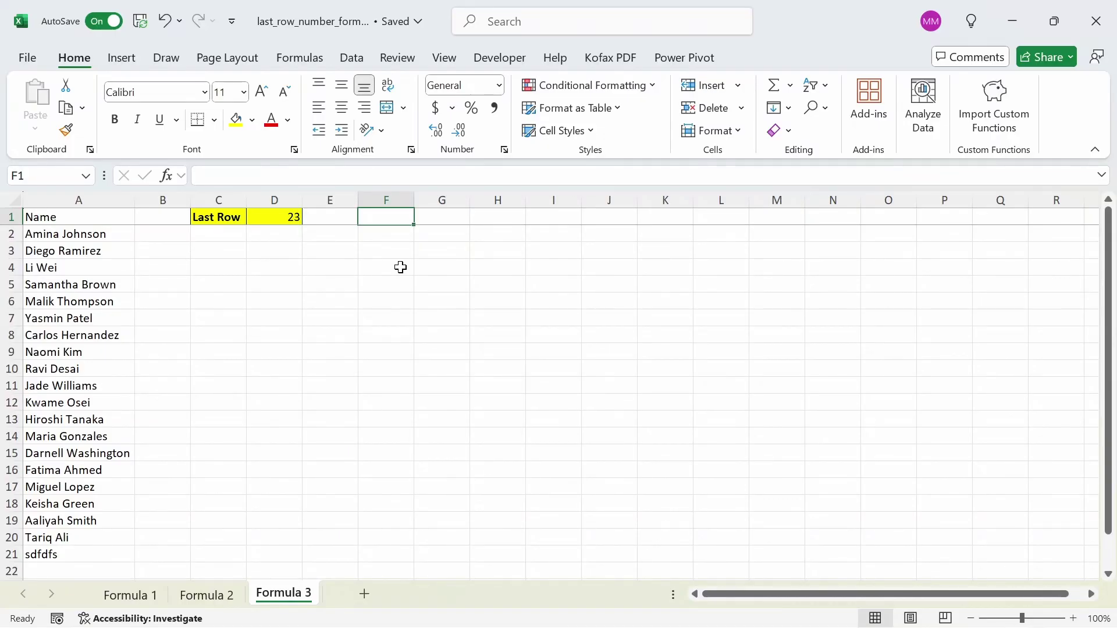
pyautogui.write('=')
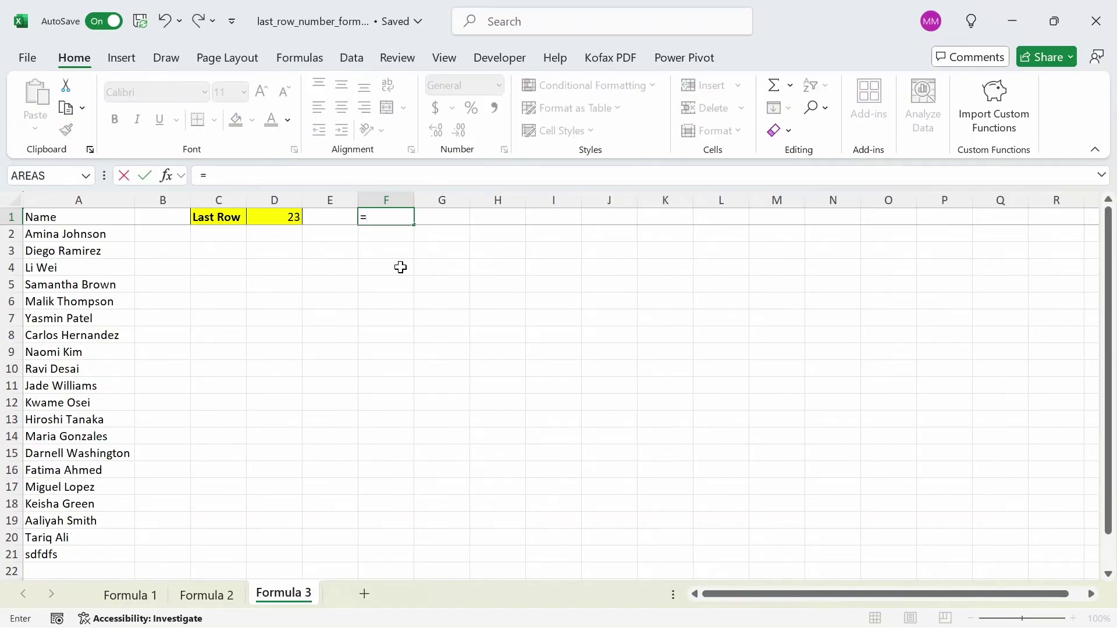
pyautogui.click(95, 302)
pyautogui.hotkey('ctrl', 'space')
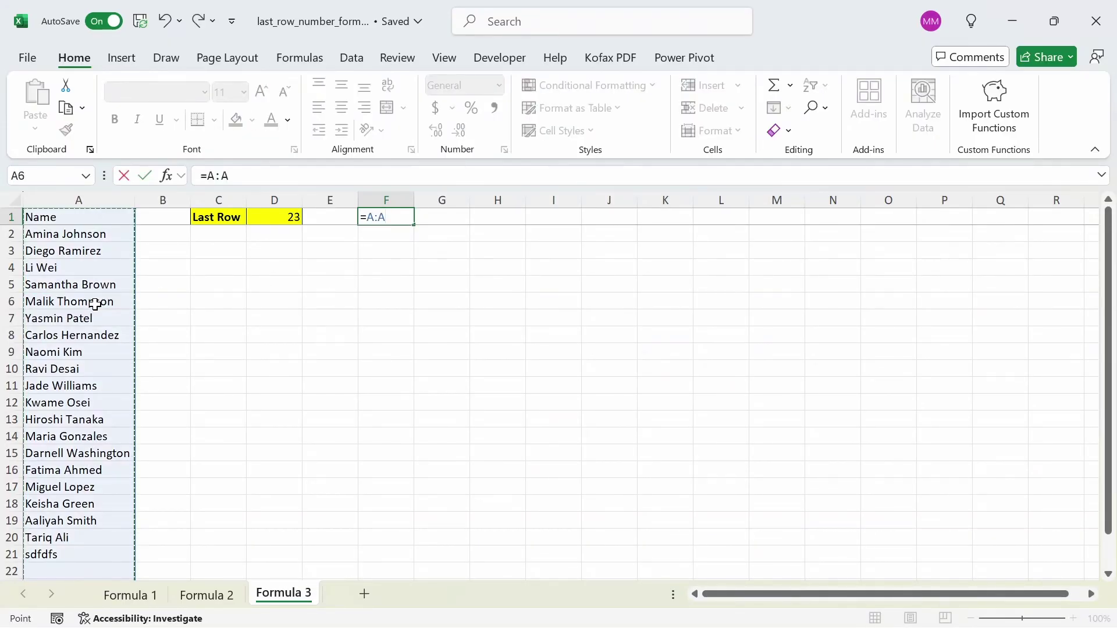
pyautogui.press('F4')
pyautogui.write('<>')
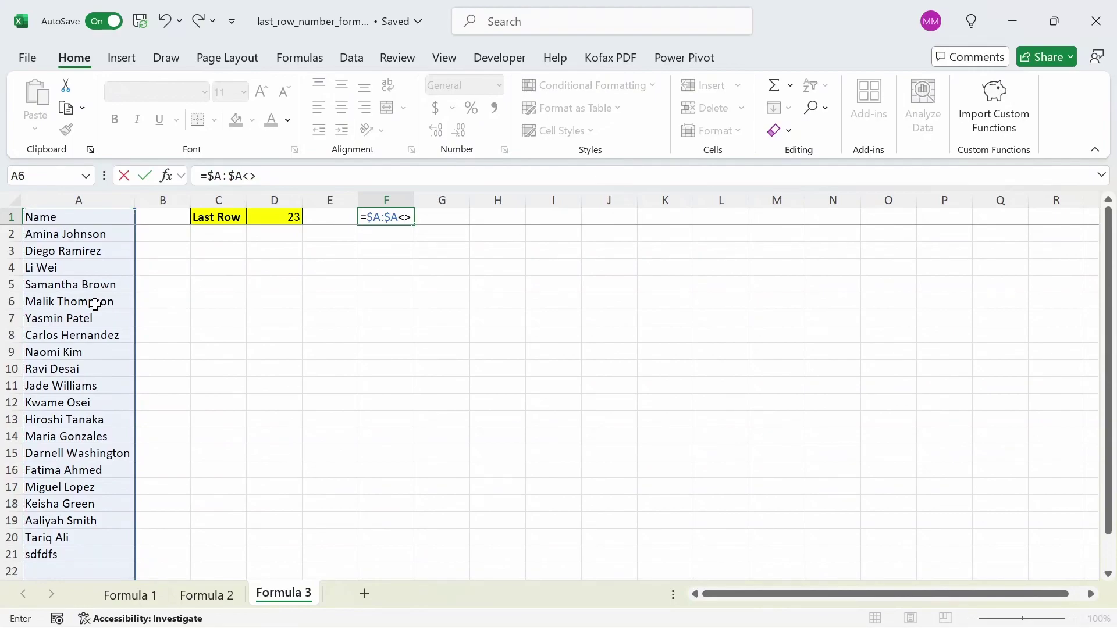
pyautogui.write('""')
pyautogui.hotkey('ctrl', 'Return')
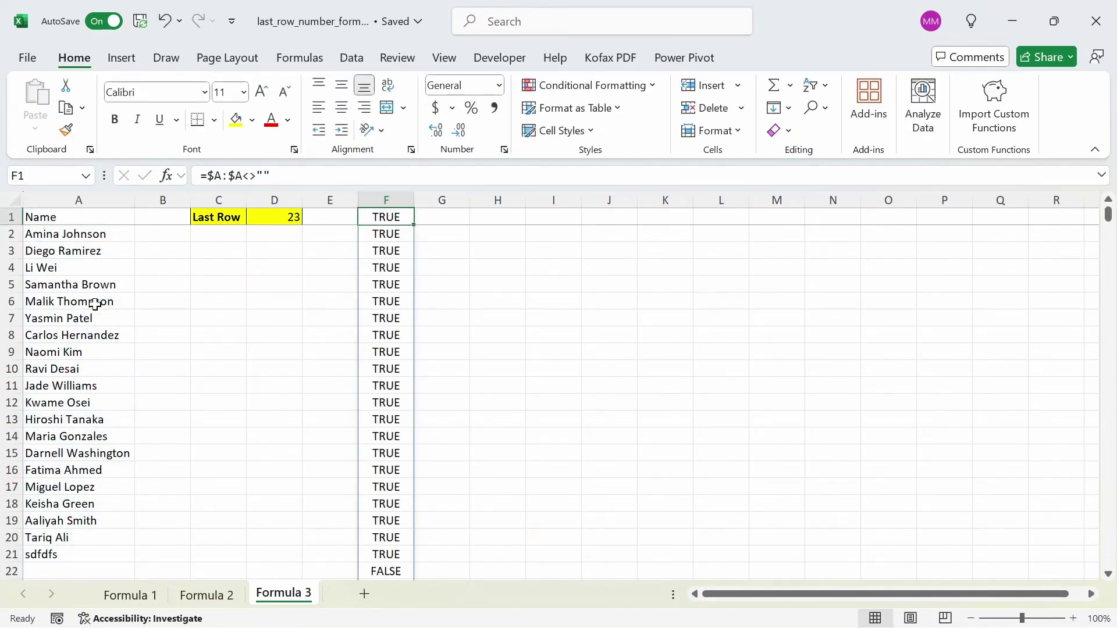
pyautogui.press('Down')
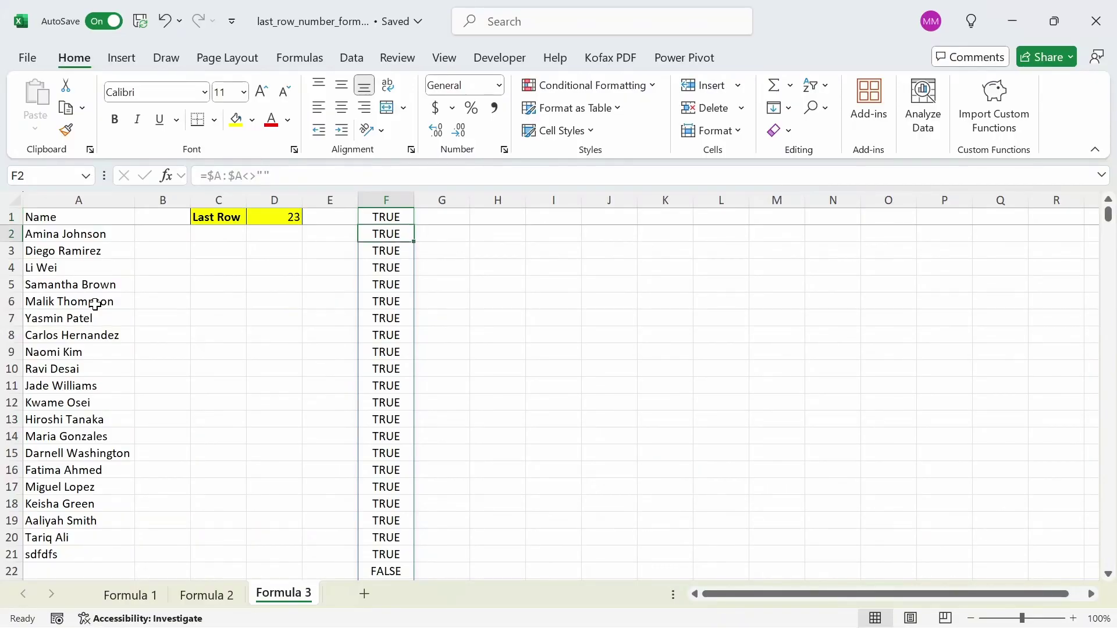
pyautogui.press('Up')
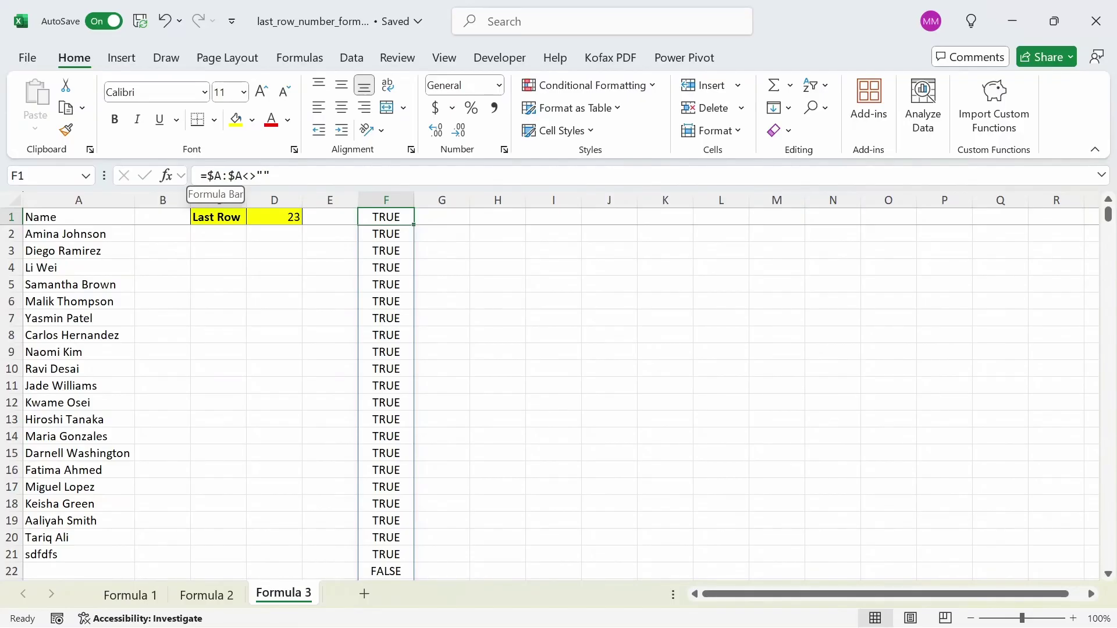
# Change F1 to =1/($A:$A<>""), giving 1s for filled rows and #DIV/0! at row 22.
pyautogui.click(205, 175)
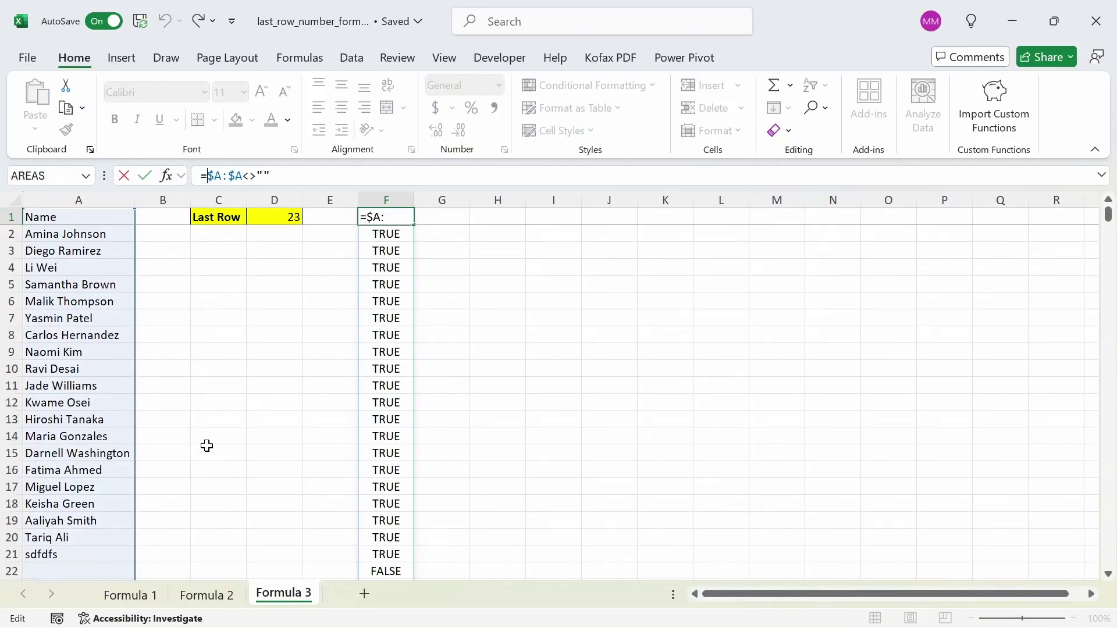
pyautogui.write('1/(')
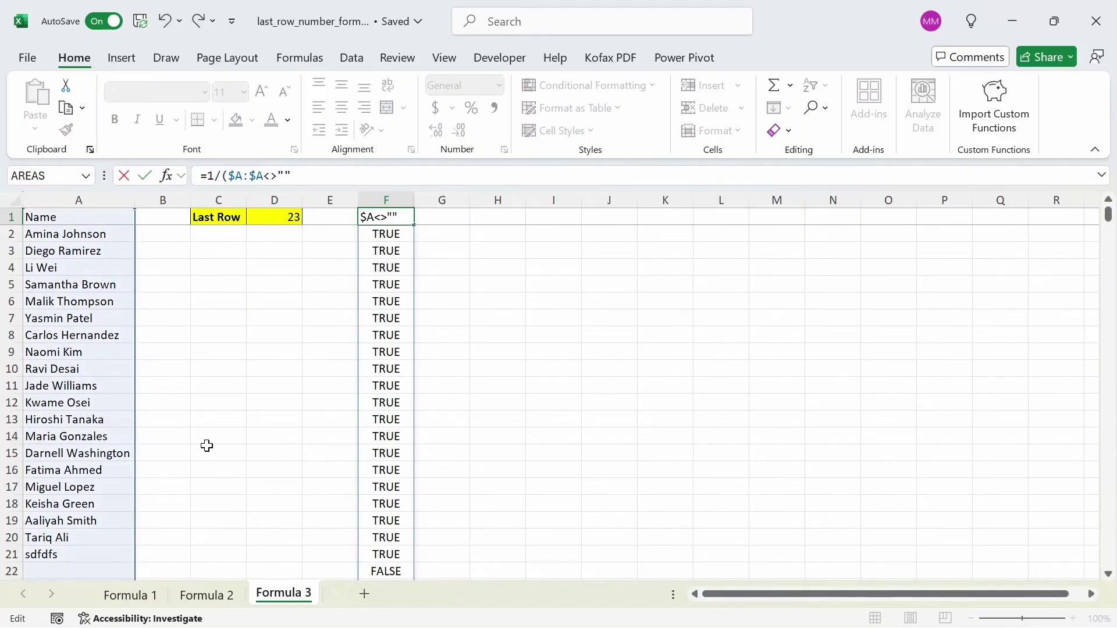
pyautogui.write(')')
pyautogui.press('Return')
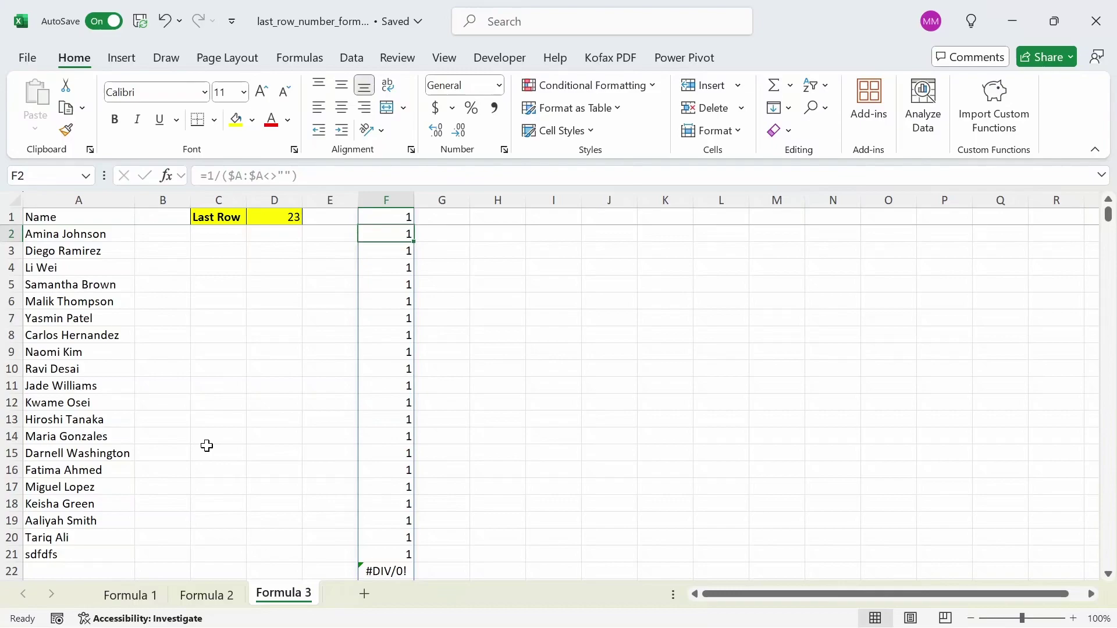
pyautogui.press('Up')
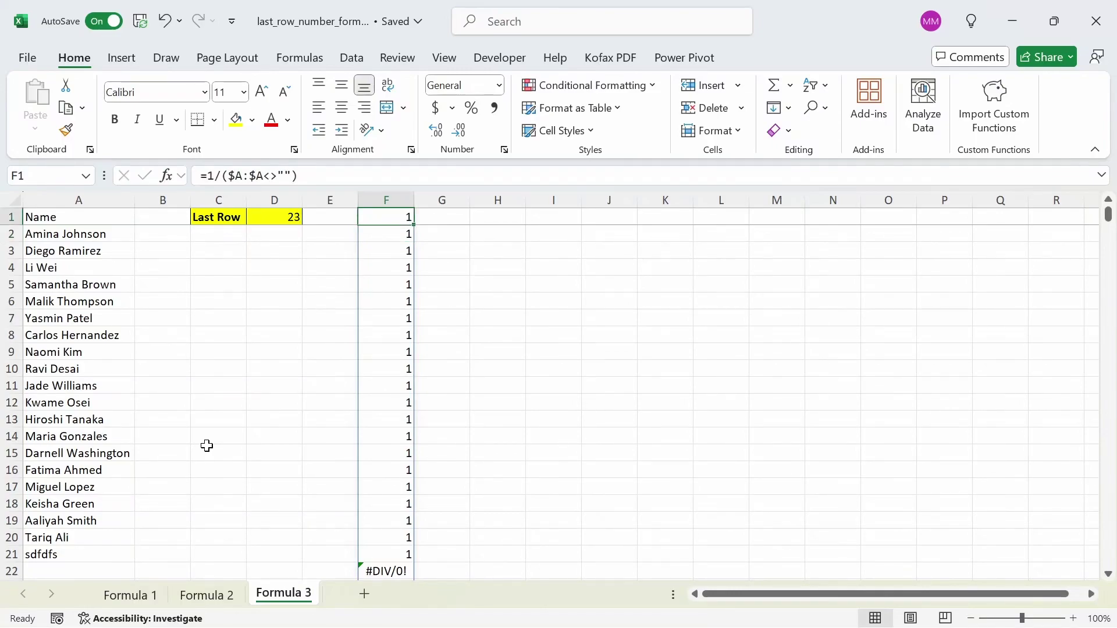
pyautogui.press('Down')
pyautogui.press('Down')
pyautogui.press('Down')
pyautogui.press('Down')
pyautogui.press('Down')
pyautogui.press('Down')
pyautogui.press('Down')
pyautogui.press('Down')
pyautogui.press('Down')
pyautogui.press('Down')
pyautogui.press('Down')
pyautogui.press('Down')
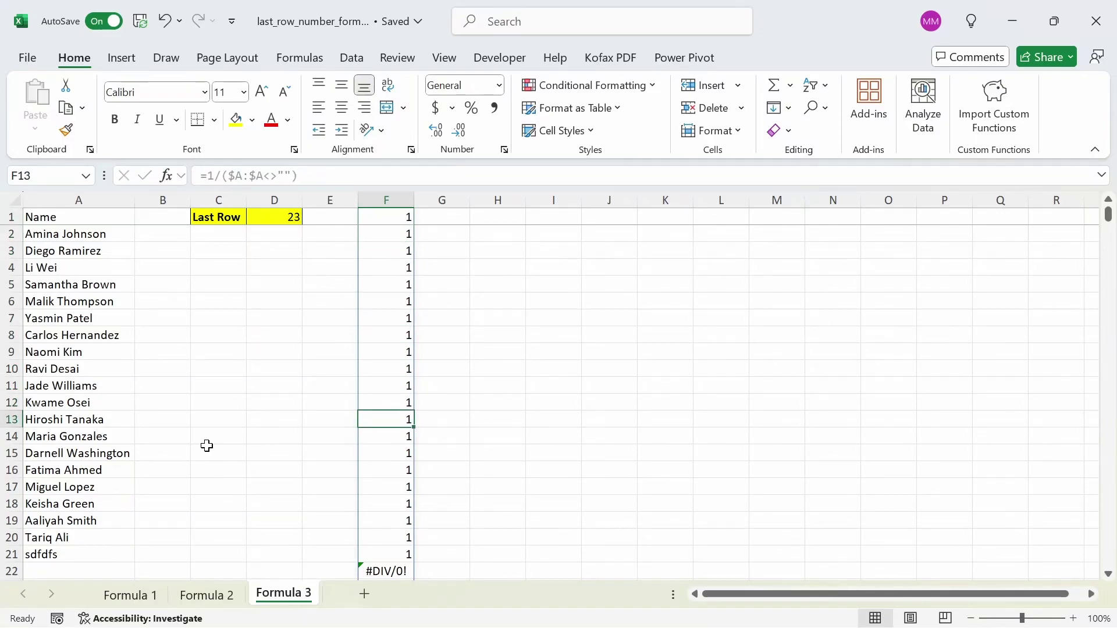
pyautogui.press('Down')
pyautogui.press('Down')
pyautogui.press('Down')
pyautogui.press('Down')
pyautogui.press('Down')
pyautogui.press('Down')
pyautogui.press('Down')
pyautogui.press('Down')
pyautogui.press('Down')
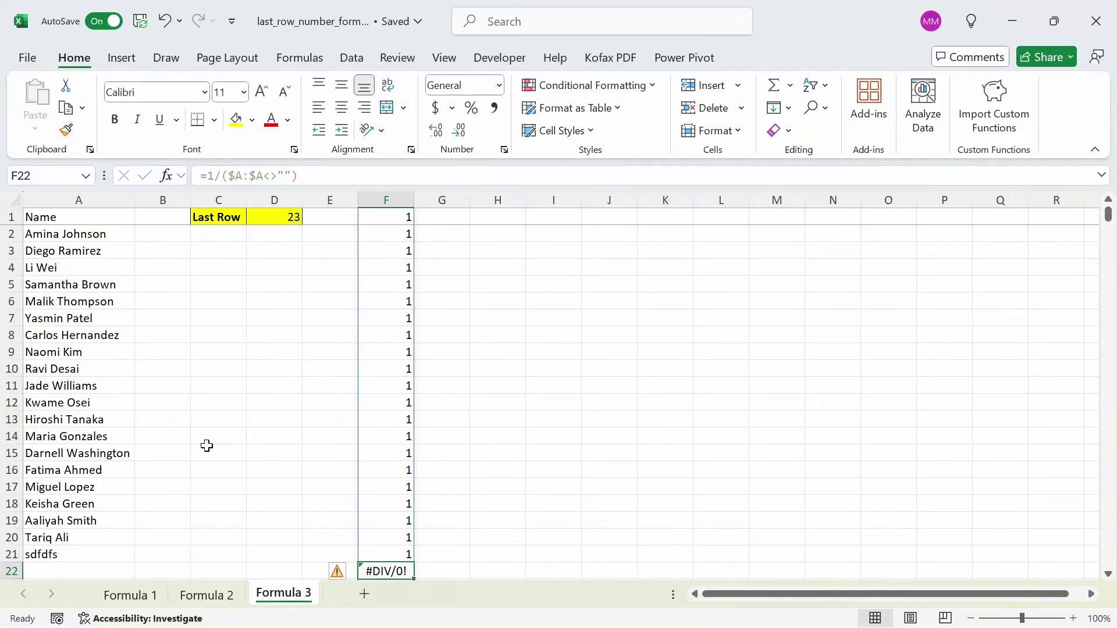
pyautogui.hotkey('ctrl', 'Up')
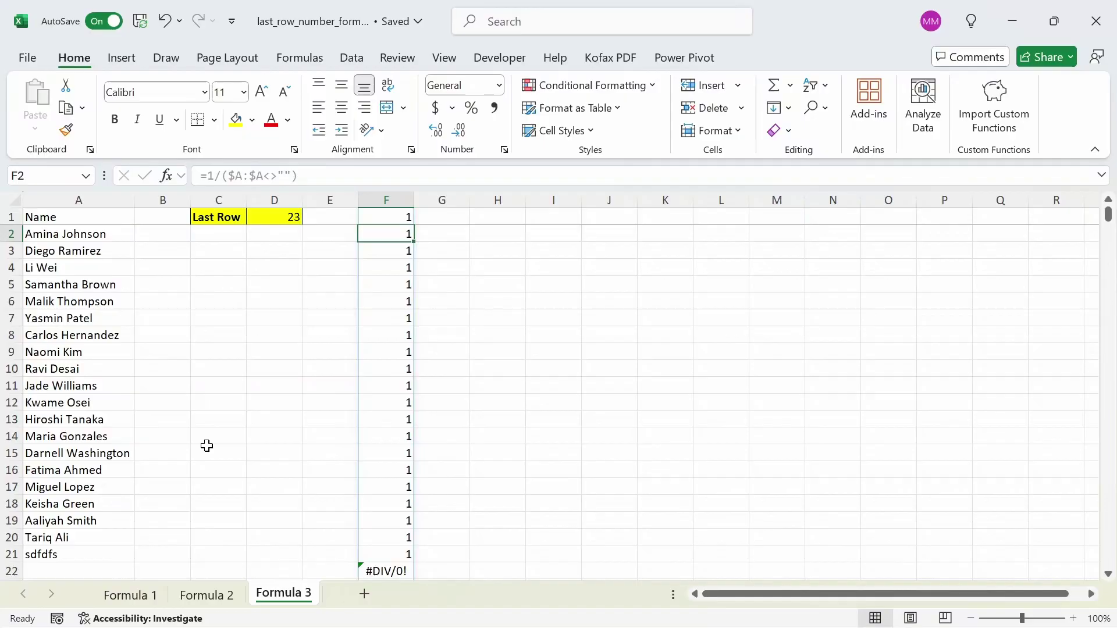
pyautogui.click(290, 216)
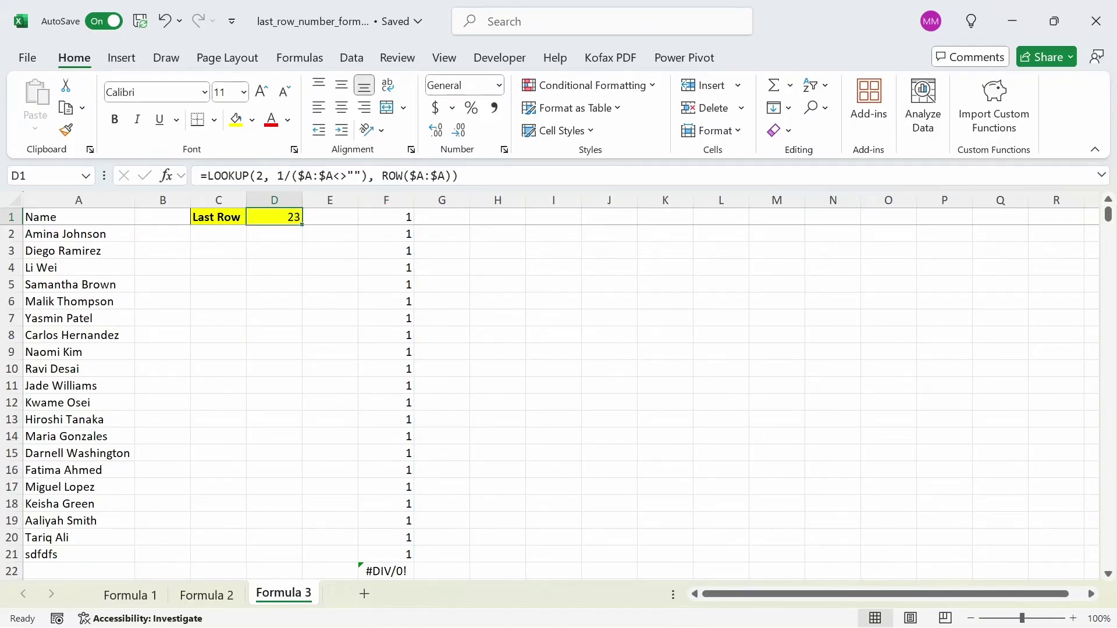
# Enter =ROW($A:$A) in G1, spilling row numbers 1 through 1048576 down column G.
pyautogui.click(441, 219)
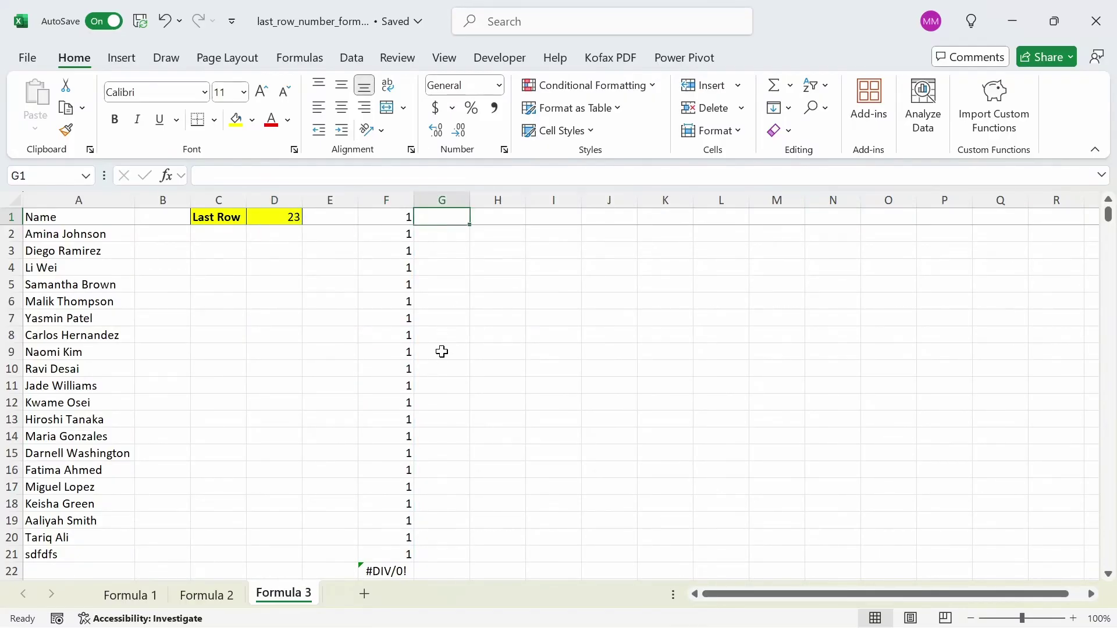
pyautogui.write('=row')
pyautogui.press('Tab')
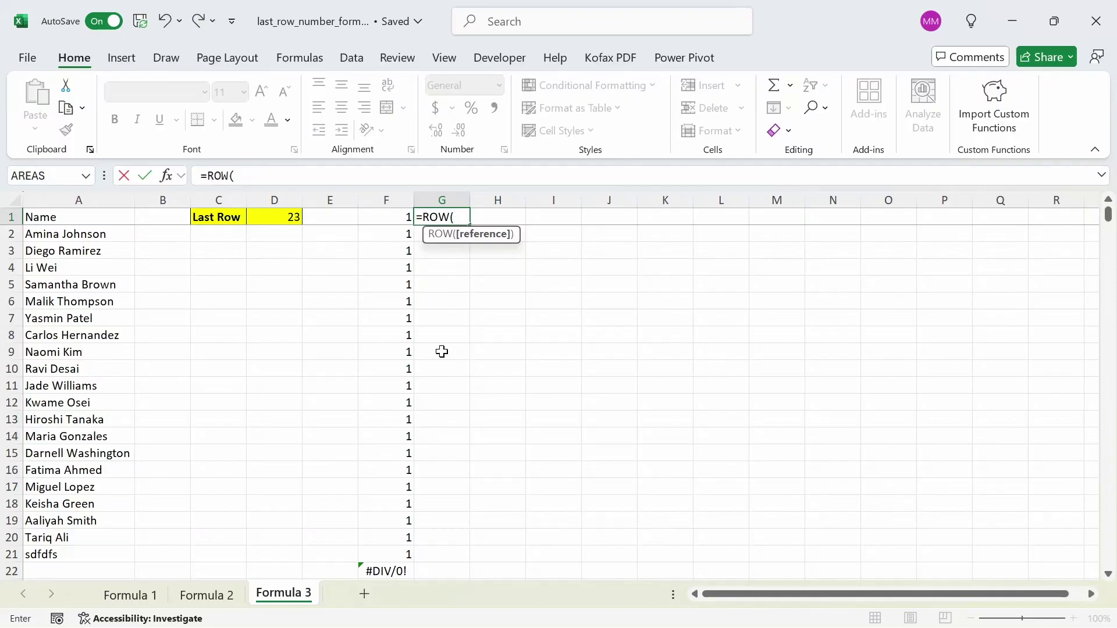
pyautogui.click(50, 304)
pyautogui.hotkey('ctrl', 'space')
pyautogui.press('F4')
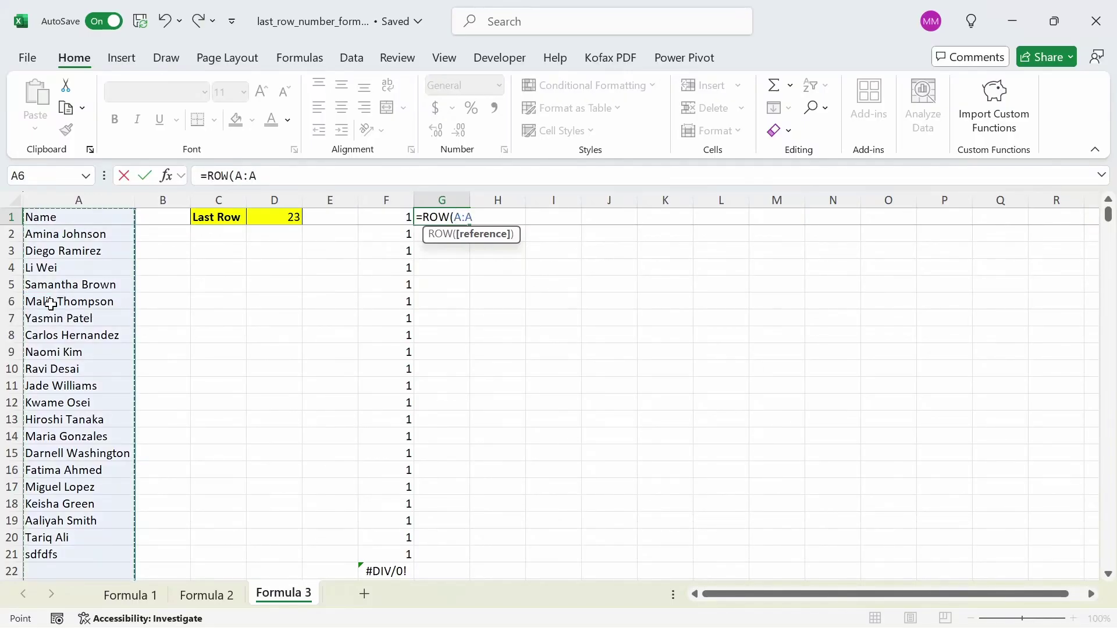
pyautogui.hotkey('ctrl', 'Return')
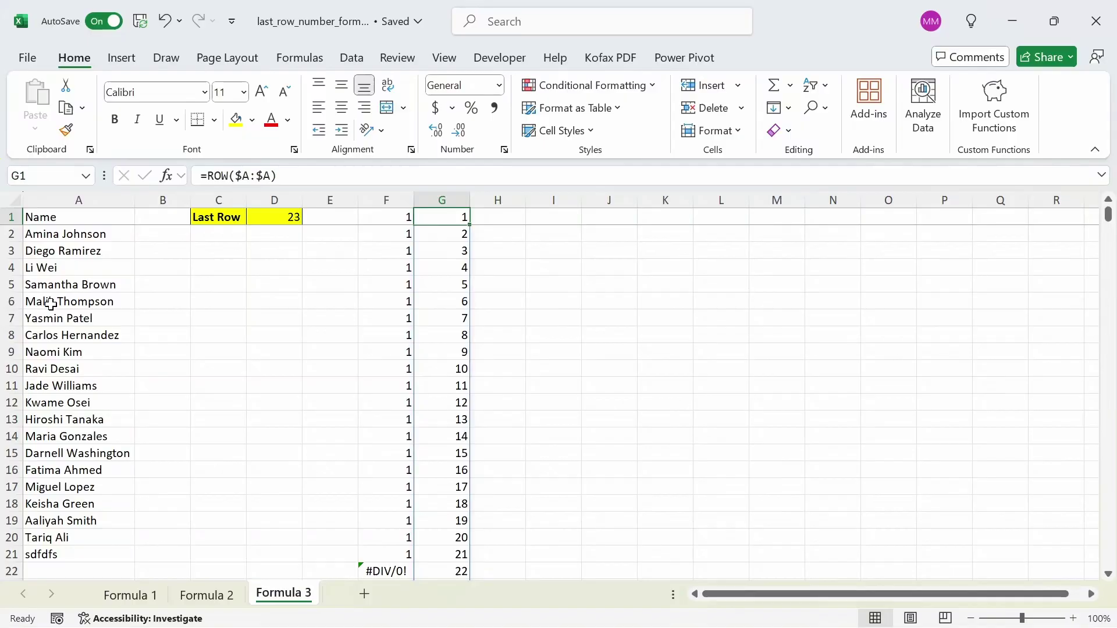
pyautogui.hotkey('ctrl', 'Down')
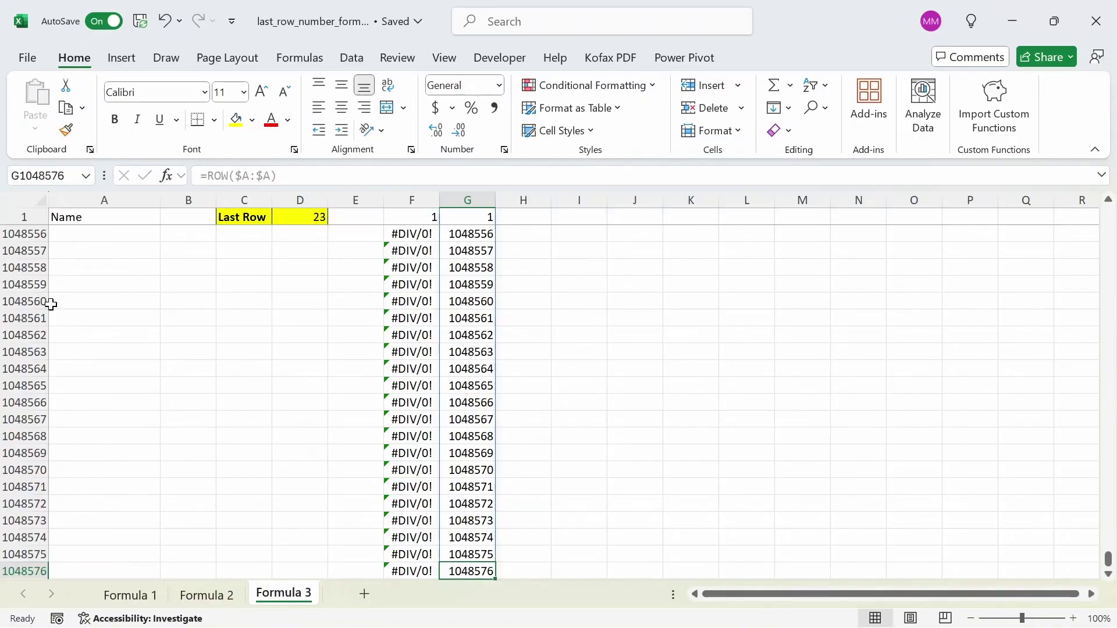
pyautogui.hotkey('ctrl', 'Up')
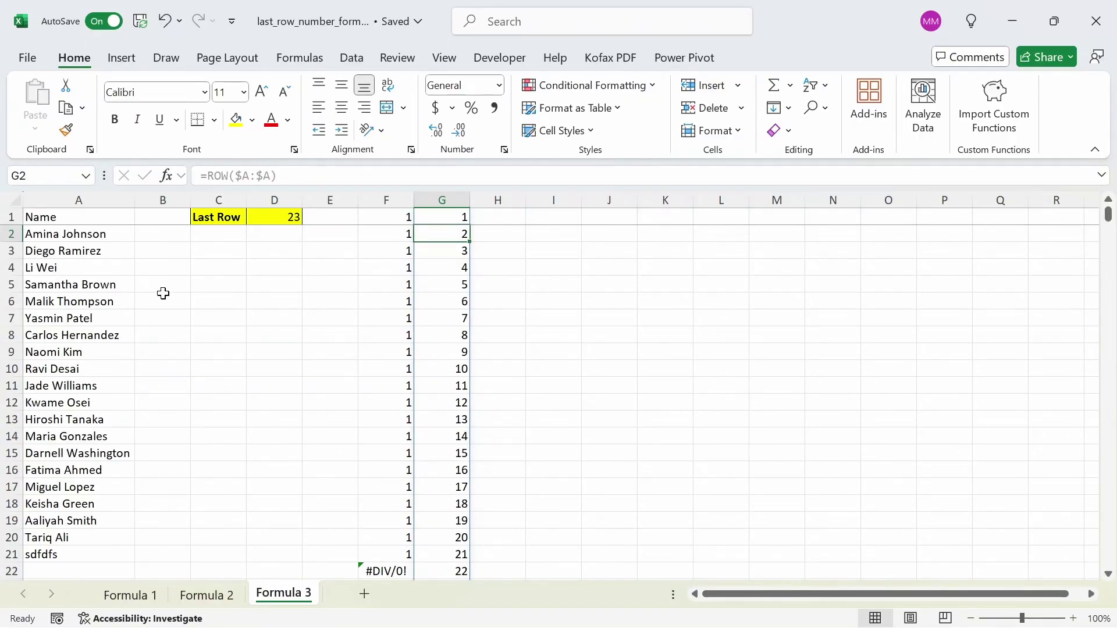
pyautogui.click(291, 219)
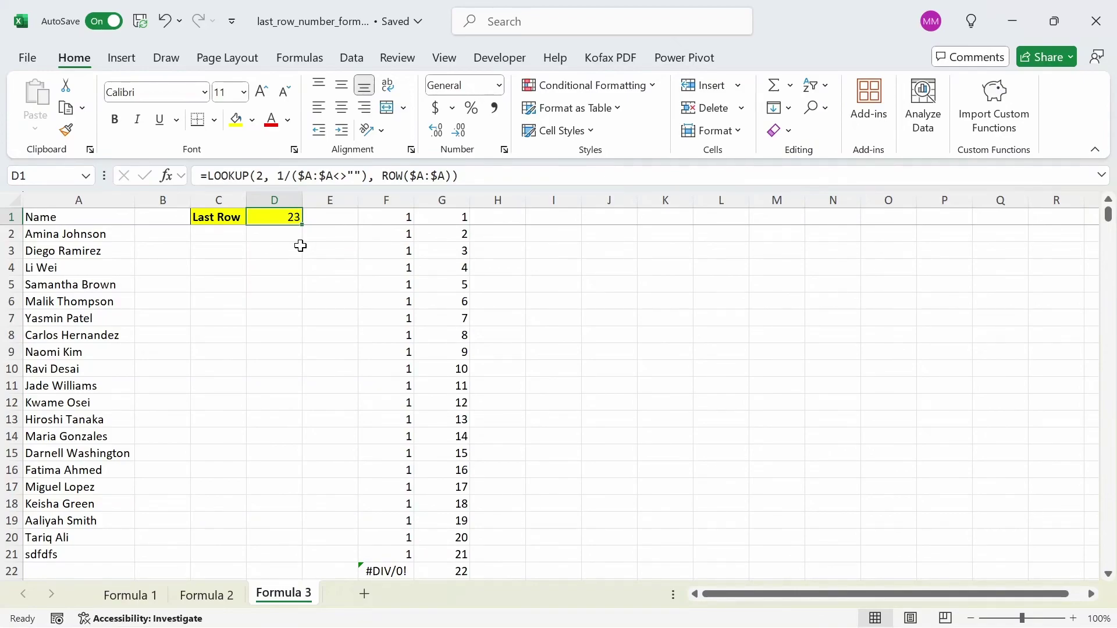
# Scroll to row 23 and compare its column F value 1 with row number 23.
pyautogui.click(402, 265)
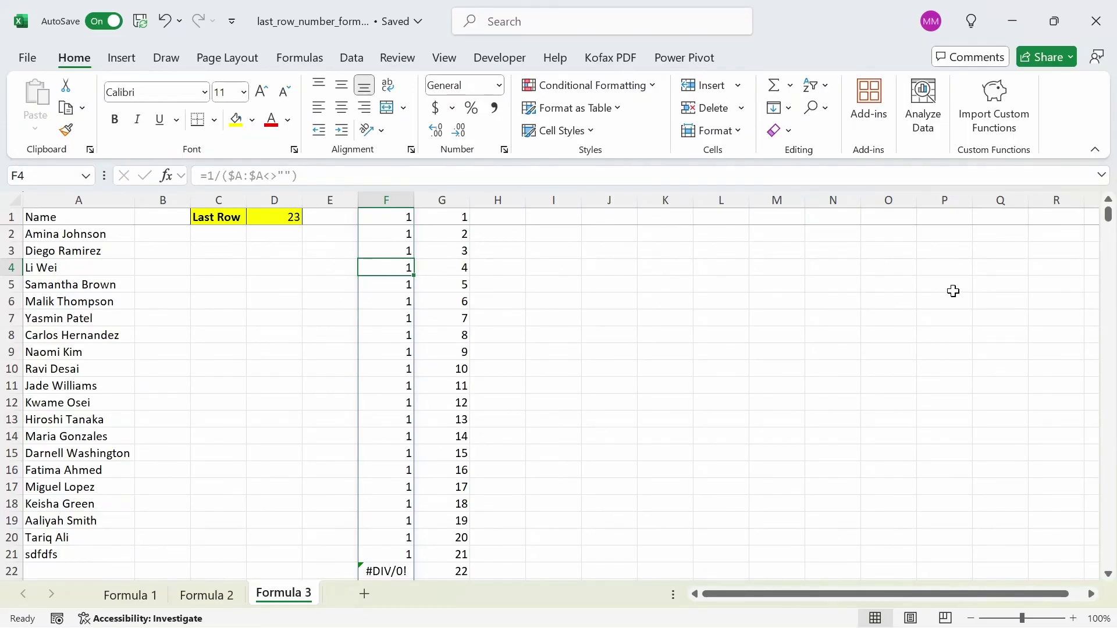
pyautogui.moveTo(1110, 216); pyautogui.dragTo(1110, 212)
pyautogui.click(421, 539)
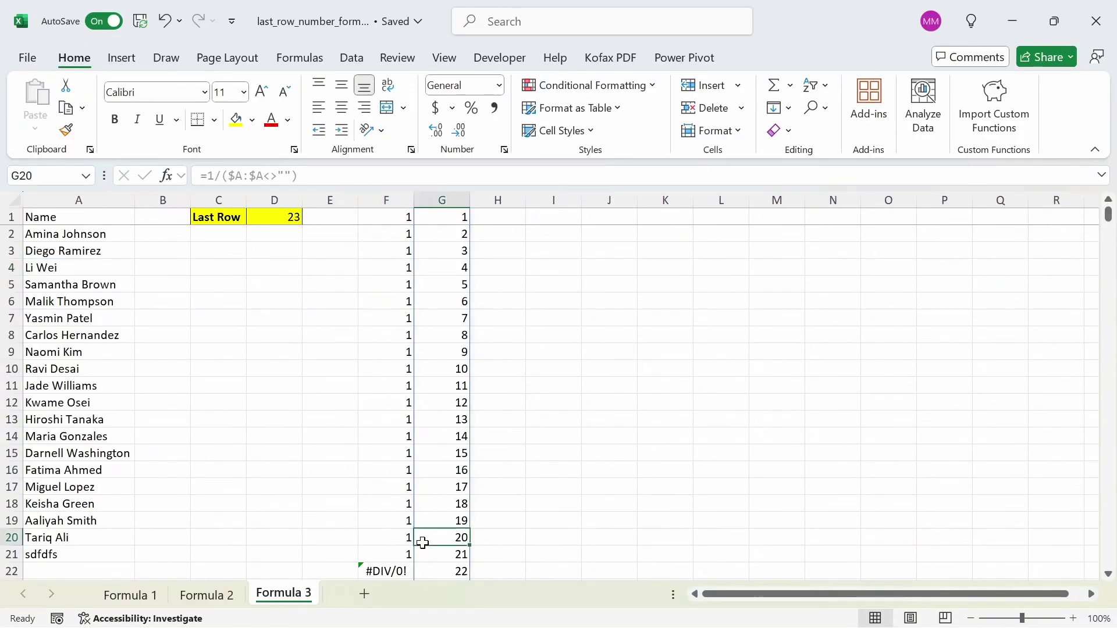
pyautogui.press('Left')
pyautogui.press('Down')
pyautogui.press('Down')
pyautogui.press('Down')
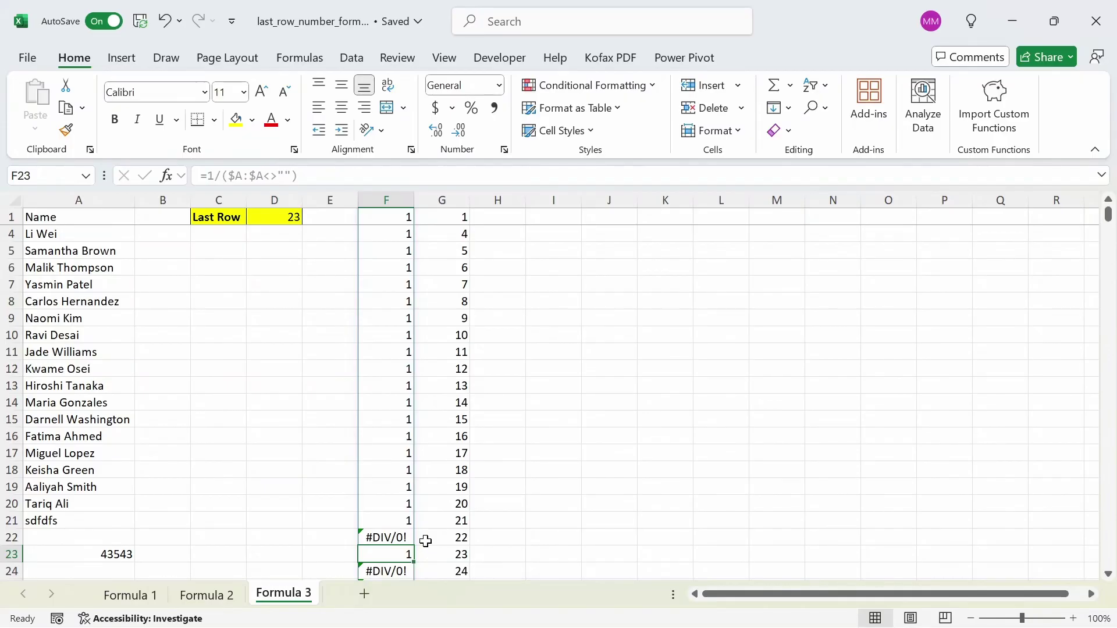
pyautogui.press('Right')
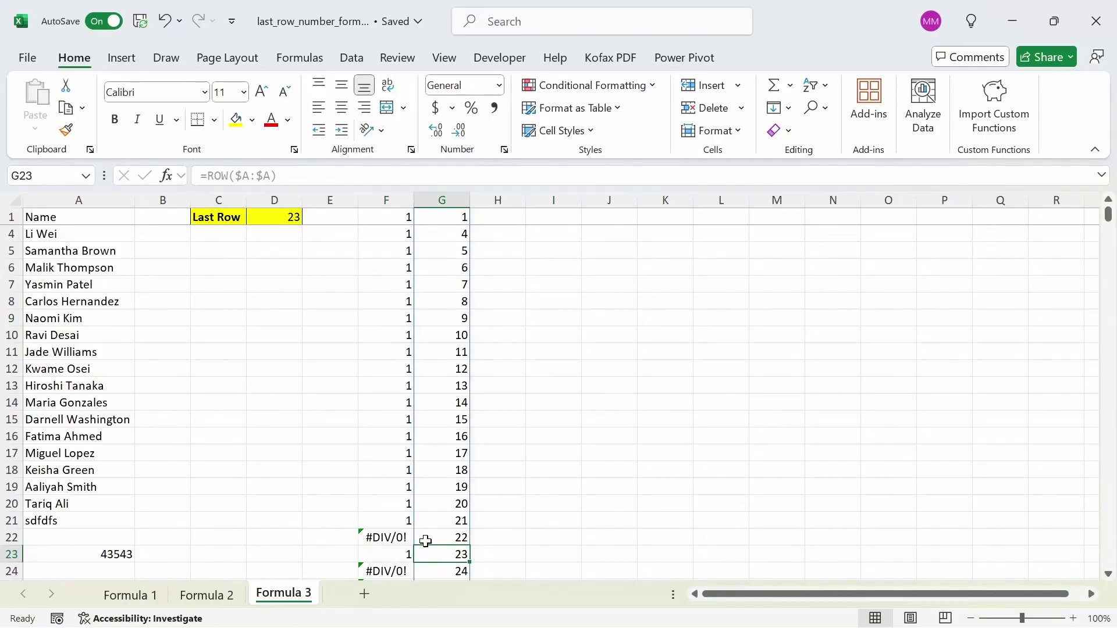